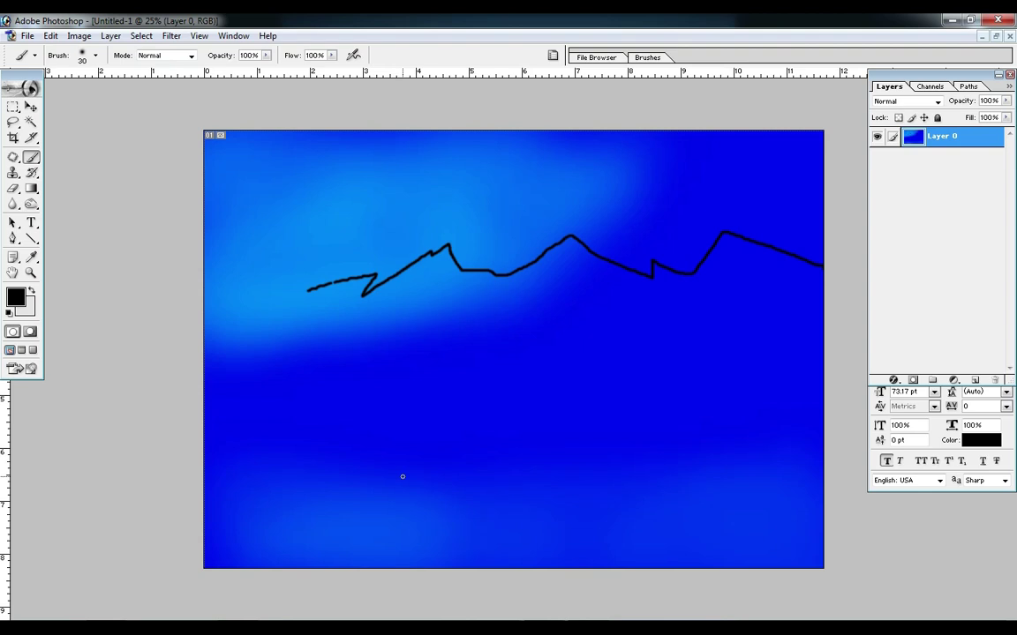
Step: Paint a soft white horizontal line across the middle of the canvas with an 80 px brush, and save the document as Untitled-1.psd
{"action": "left_click", "coordinate": [216, 397]}
{"action": "key", "text": "Return"}
{"action": "left_click", "coordinate": [17, 299]}
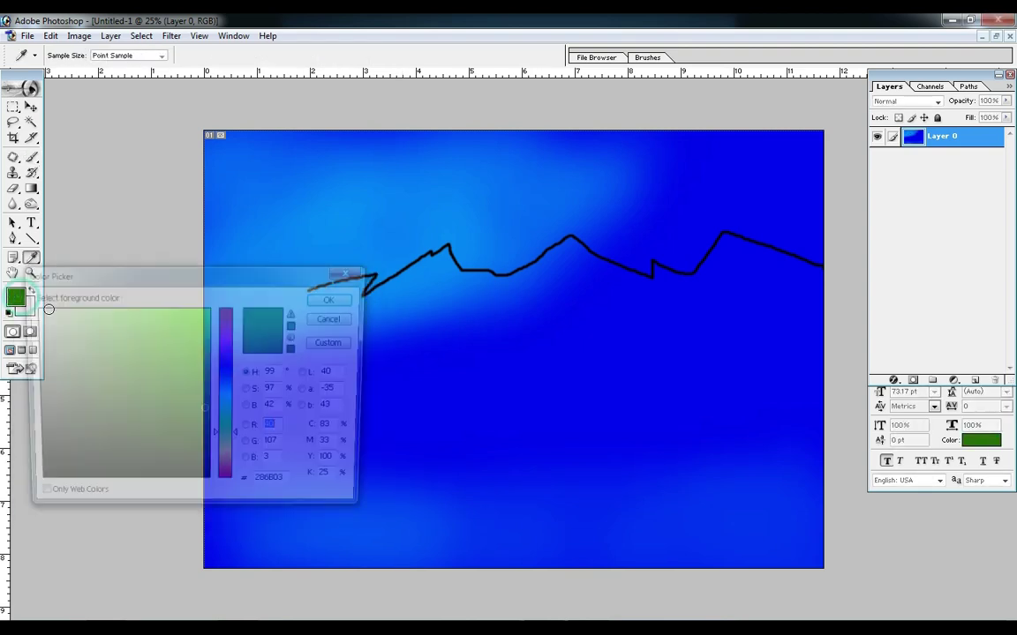
{"action": "key", "text": "b"}
{"action": "mouse_move", "coordinate": [205, 359]}
{"action": "left_mouse_down"}
{"action": "mouse_move", "coordinate": [579, 351]}
{"action": "mouse_move", "coordinate": [827, 358]}
{"action": "left_mouse_up"}
{"action": "key", "text": "ctrl+s"}
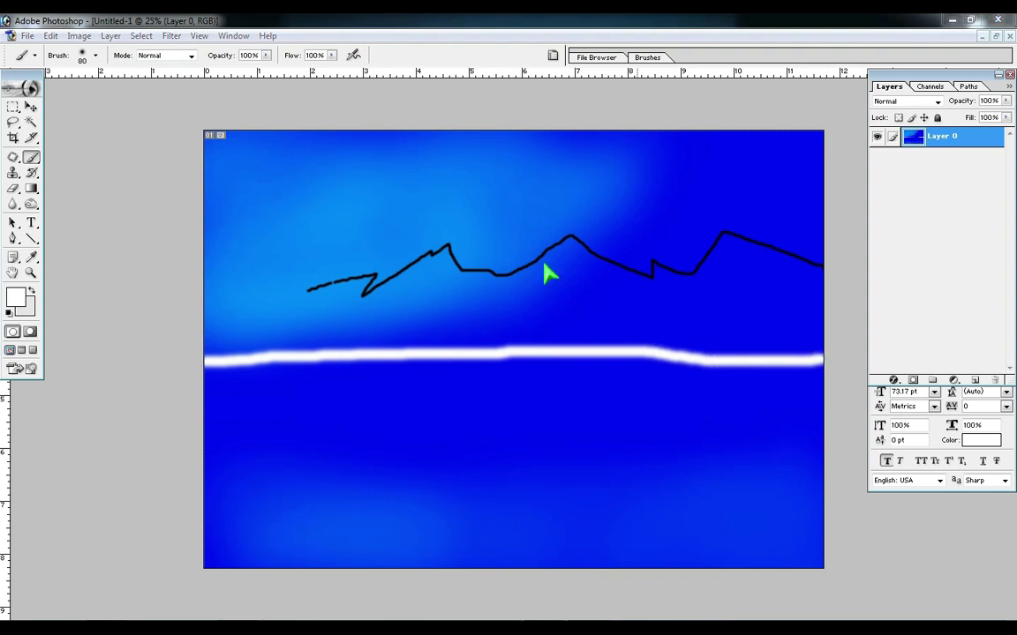
{"action": "key", "text": "Return"}
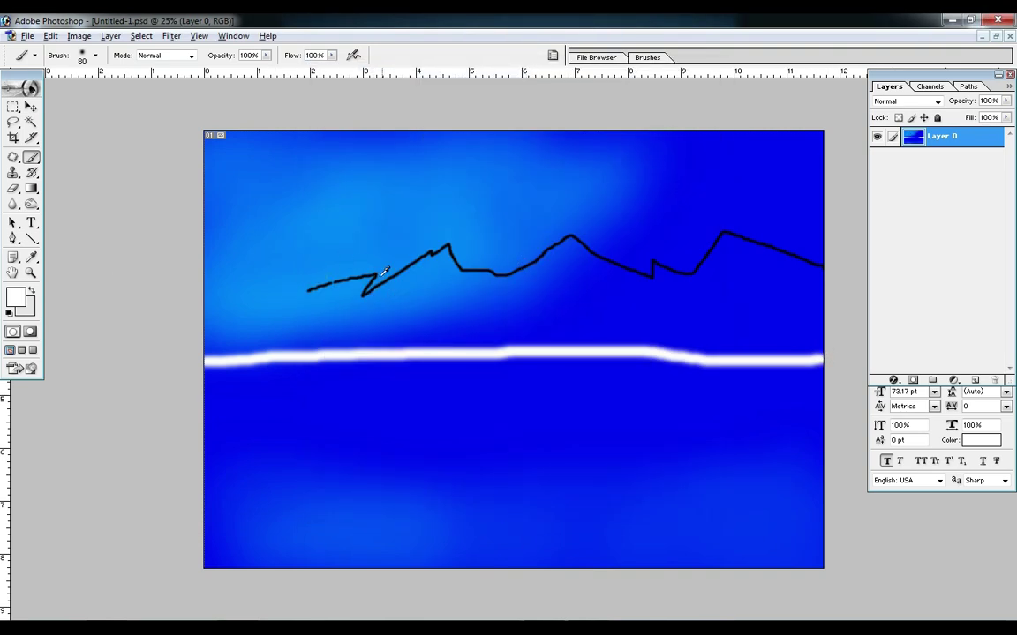
Step: Outline a closed mountain range above the white line in black with a hard 70 px brush
{"action": "key", "text": "d"}
{"action": "left_click_drag", "start_coordinate": [299, 236], "coordinate": [356, 225]}
{"action": "key", "text": "ctrl+z"}
{"action": "right_click", "coordinate": [356, 226]}
{"action": "double_click", "coordinate": [441, 310]}
{"action": "mouse_move", "coordinate": [305, 281]}
{"action": "left_mouse_down"}
{"action": "mouse_move", "coordinate": [371, 242]}
{"action": "mouse_move", "coordinate": [372, 276]}
{"action": "mouse_move", "coordinate": [432, 226]}
{"action": "mouse_move", "coordinate": [535, 191]}
{"action": "mouse_move", "coordinate": [618, 260]}
{"action": "left_mouse_up"}
{"action": "left_click_drag", "start_coordinate": [676, 227], "coordinate": [771, 260]}
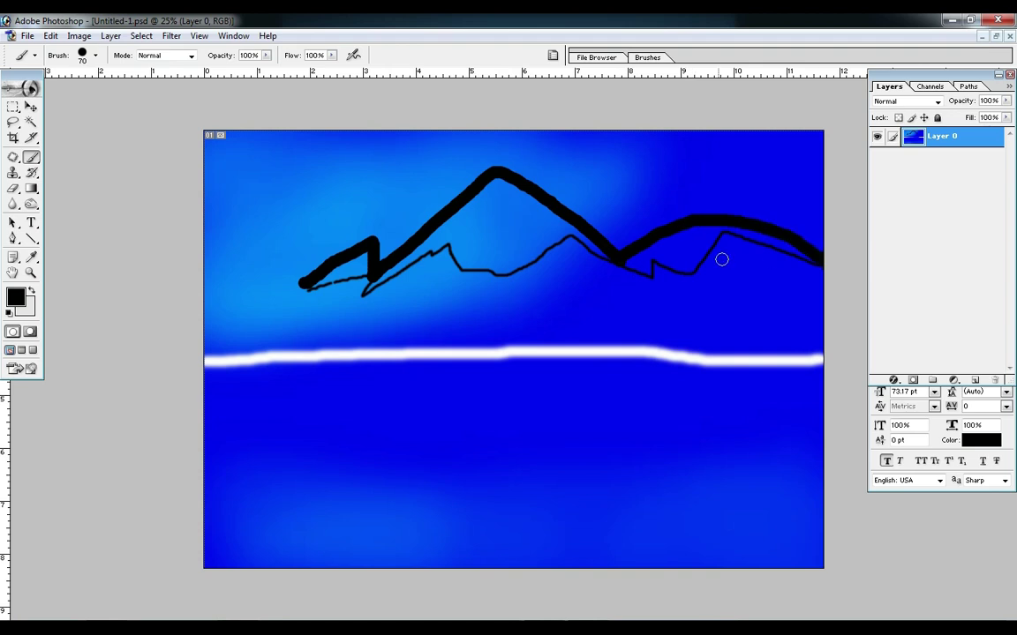
{"action": "mouse_move", "coordinate": [717, 192]}
{"action": "left_mouse_down"}
{"action": "mouse_move", "coordinate": [827, 263]}
{"action": "mouse_move", "coordinate": [547, 307]}
{"action": "mouse_move", "coordinate": [263, 316]}
{"action": "left_mouse_up"}
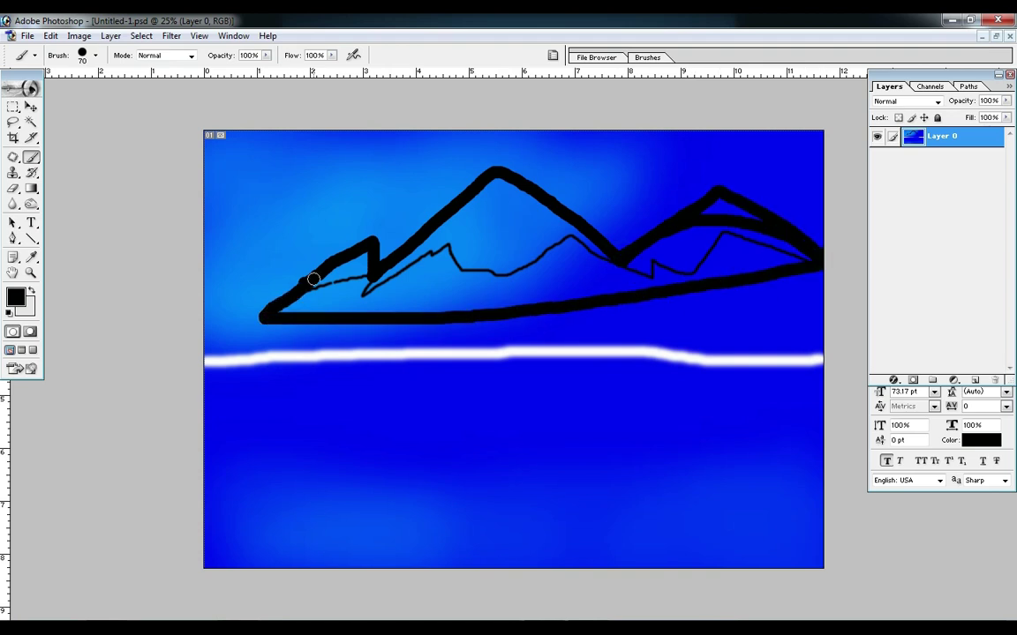
Step: Fill the inside of the mountain outline solid black with a hard 80 px brush
{"action": "key", "text": "bracketright"}
{"action": "key", "text": "bracketright"}
{"action": "mouse_move", "coordinate": [493, 196]}
{"action": "left_mouse_down"}
{"action": "mouse_move", "coordinate": [394, 264]}
{"action": "mouse_move", "coordinate": [277, 309]}
{"action": "mouse_move", "coordinate": [466, 288]}
{"action": "mouse_move", "coordinate": [697, 236]}
{"action": "mouse_move", "coordinate": [774, 238]}
{"action": "mouse_move", "coordinate": [806, 258]}
{"action": "mouse_move", "coordinate": [430, 317]}
{"action": "mouse_move", "coordinate": [285, 314]}
{"action": "mouse_move", "coordinate": [409, 271]}
{"action": "mouse_move", "coordinate": [516, 197]}
{"action": "mouse_move", "coordinate": [612, 261]}
{"action": "mouse_move", "coordinate": [556, 240]}
{"action": "mouse_move", "coordinate": [476, 261]}
{"action": "mouse_move", "coordinate": [510, 289]}
{"action": "mouse_move", "coordinate": [659, 265]}
{"action": "left_mouse_up"}
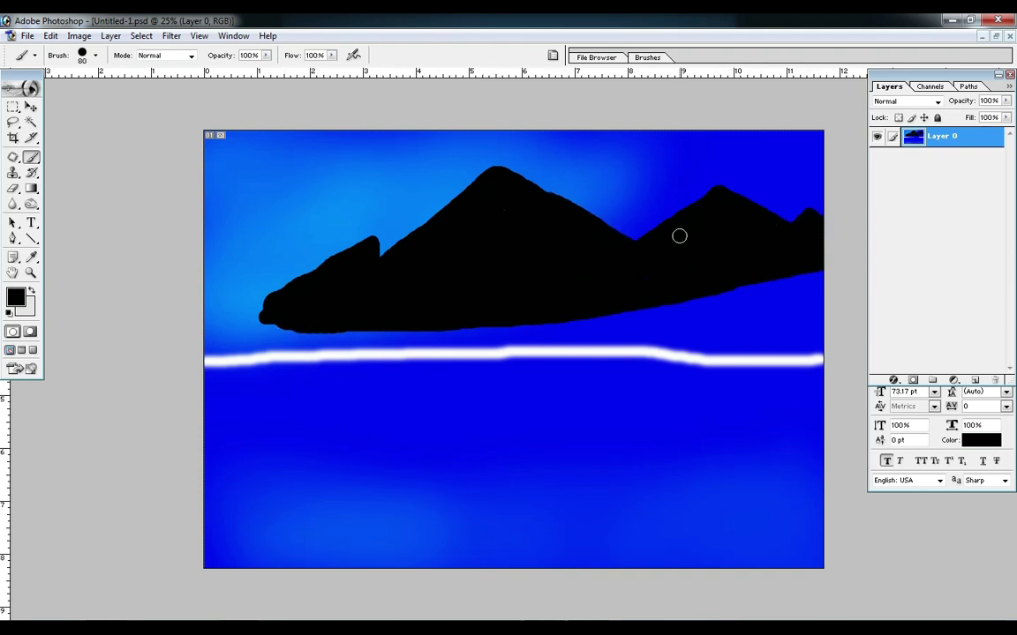
Step: Set a soft white brush to 31% opacity and 63% flow, and draw a thin highlight below the notch beside the small left peak
{"action": "key", "text": "ctrl+plus"}
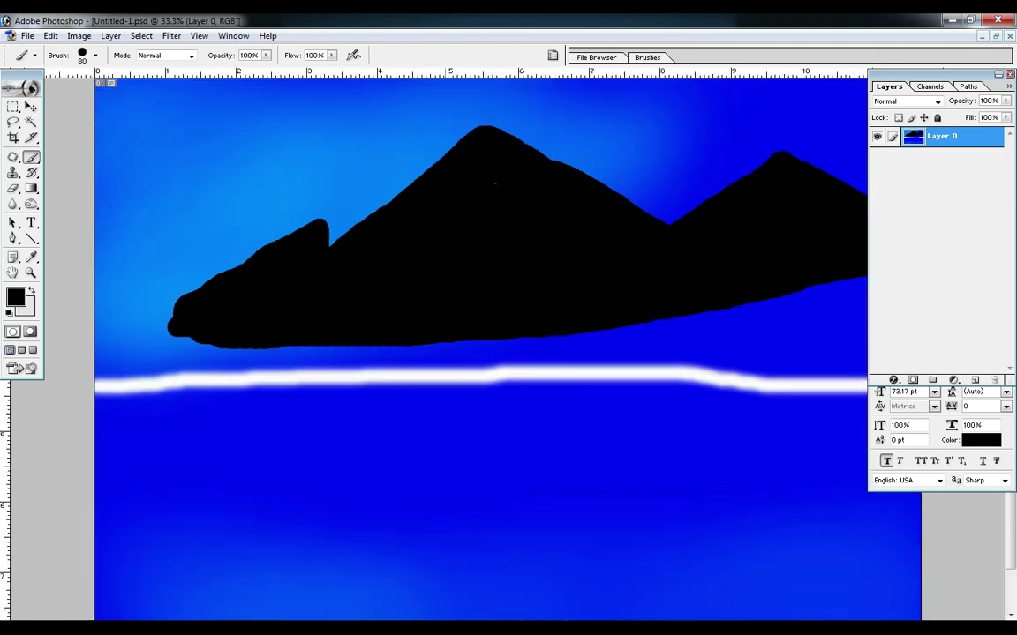
{"action": "left_click", "coordinate": [21, 297]}
{"action": "left_click", "coordinate": [31, 310]}
{"action": "left_click", "coordinate": [337, 297]}
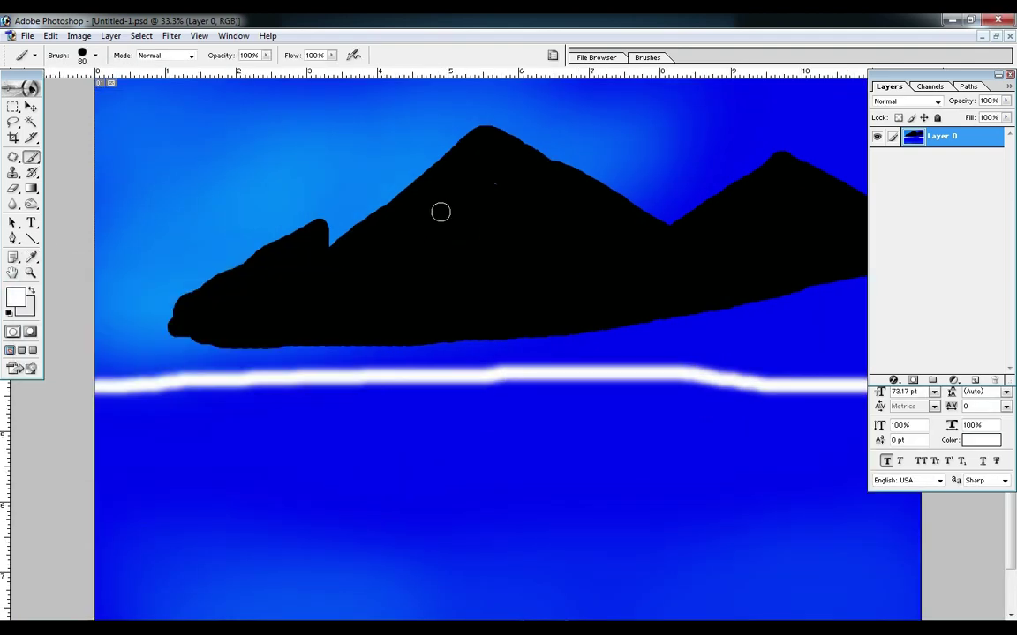
{"action": "right_click", "coordinate": [429, 188]}
{"action": "left_click", "coordinate": [572, 353]}
{"action": "right_click", "coordinate": [483, 165]}
{"action": "double_click", "coordinate": [545, 283]}
{"action": "left_click_drag", "start_coordinate": [266, 55], "coordinate": [215, 79]}
{"action": "left_click_drag", "start_coordinate": [331, 55], "coordinate": [318, 71]}
{"action": "left_click_drag", "start_coordinate": [328, 261], "coordinate": [332, 250]}
Step: Paint soft white highlights along both ridges of the main mountain and over the small left peak with a 90 px brush
{"action": "mouse_move", "coordinate": [472, 162]}
{"action": "left_mouse_down"}
{"action": "mouse_move", "coordinate": [481, 136]}
{"action": "mouse_move", "coordinate": [452, 234]}
{"action": "left_mouse_up"}
{"action": "key", "text": "ctrl+plus"}
{"action": "left_click_drag", "start_coordinate": [556, 221], "coordinate": [554, 293]}
{"action": "left_click_drag", "start_coordinate": [542, 167], "coordinate": [446, 238]}
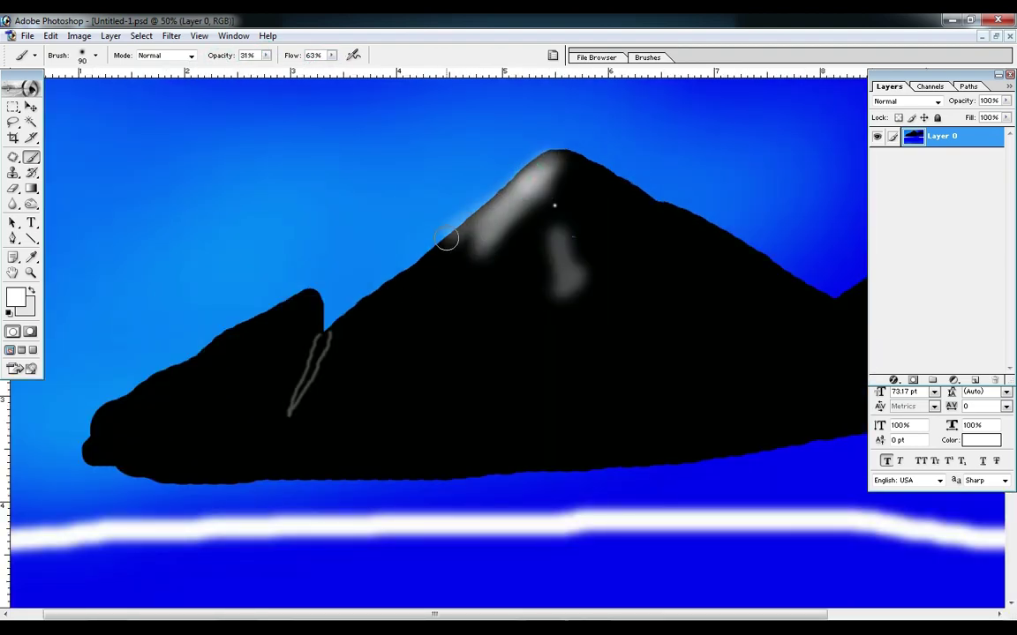
{"action": "mouse_move", "coordinate": [302, 318]}
{"action": "left_mouse_down"}
{"action": "mouse_move", "coordinate": [246, 341]}
{"action": "mouse_move", "coordinate": [151, 464]}
{"action": "mouse_move", "coordinate": [144, 404]}
{"action": "mouse_move", "coordinate": [293, 303]}
{"action": "left_mouse_up"}
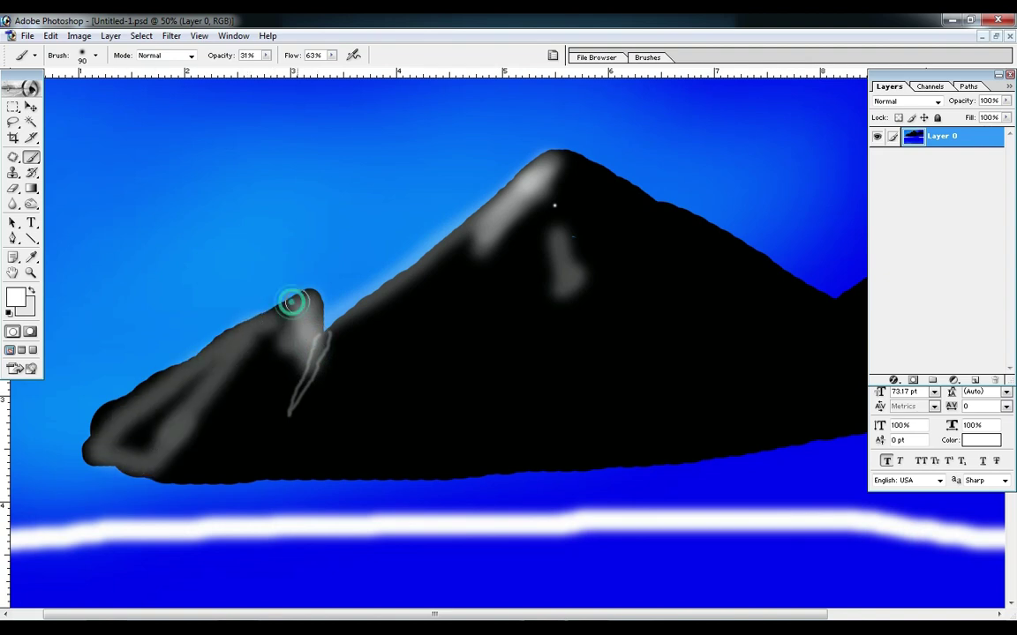
{"action": "mouse_move", "coordinate": [563, 165]}
{"action": "left_mouse_down"}
{"action": "mouse_move", "coordinate": [696, 238]}
{"action": "mouse_move", "coordinate": [678, 215]}
{"action": "mouse_move", "coordinate": [759, 282]}
{"action": "left_mouse_up"}
Step: Paint faint white streaks down the main mountain's face and up the left ridge of the right peak
{"action": "scroll", "coordinate": [759, 282], "scroll_direction": "right", "scroll_amount": 5}
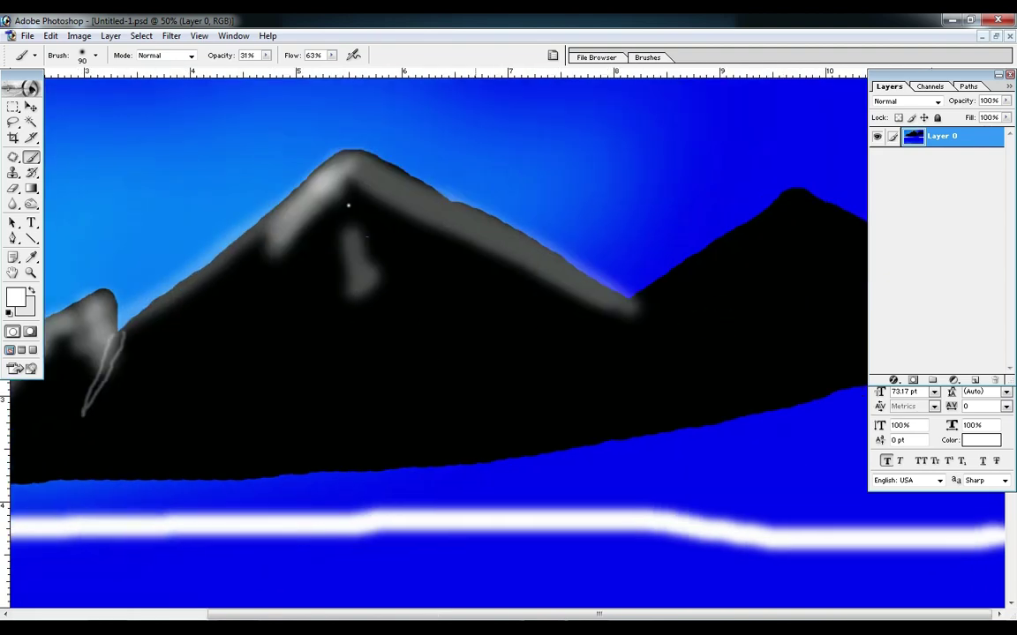
{"action": "left_click_drag", "start_coordinate": [633, 300], "coordinate": [524, 455]}
{"action": "left_click_drag", "start_coordinate": [406, 252], "coordinate": [432, 459]}
{"action": "left_click_drag", "start_coordinate": [270, 252], "coordinate": [284, 452]}
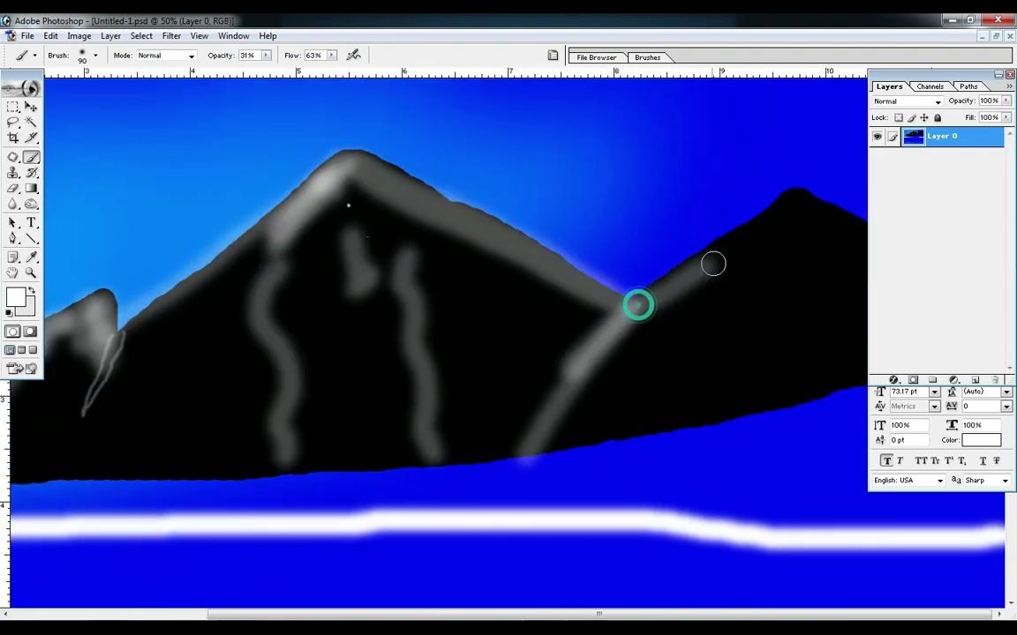
{"action": "left_click_drag", "start_coordinate": [639, 305], "coordinate": [736, 221]}
Step: Add more faint white streaks to the right peak's face and the upper left slope of the main mountain
{"action": "key", "text": "ctrl+minus"}
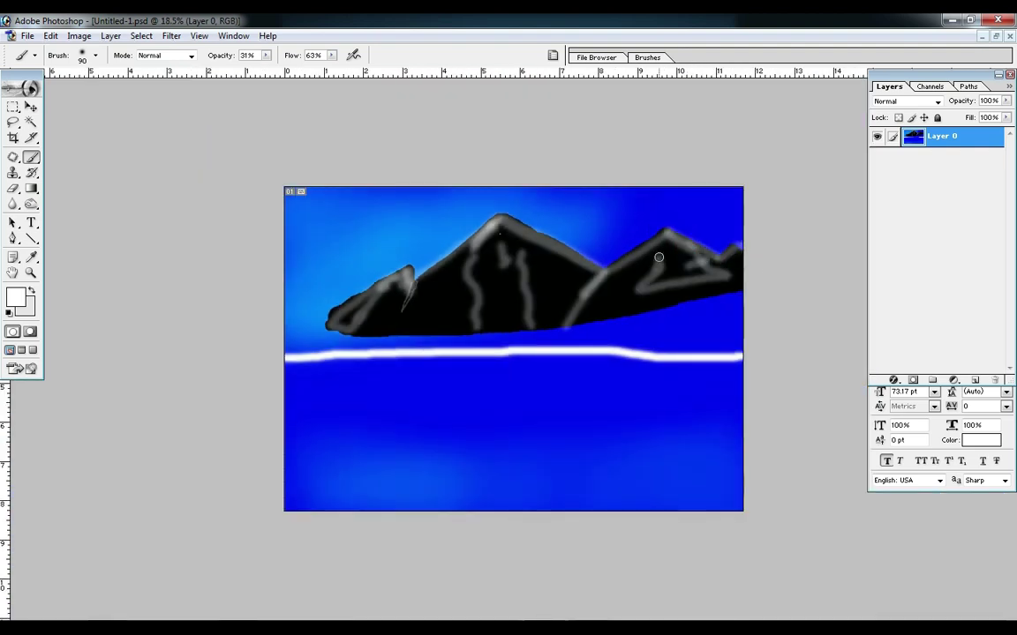
{"action": "left_click_drag", "start_coordinate": [657, 273], "coordinate": [604, 291]}
{"action": "left_click_drag", "start_coordinate": [438, 222], "coordinate": [417, 265]}
Step: Lighten the base of the whole mountain range with a soft 400 px white brush at 28% opacity and 26% flow
{"action": "key", "text": "ctrl+plus"}
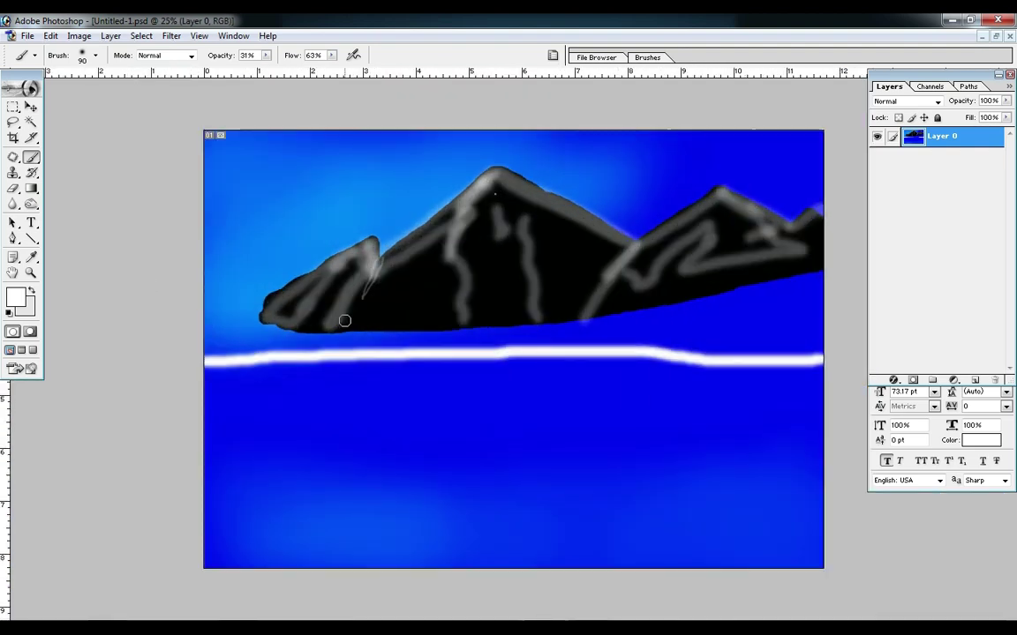
{"action": "left_click_drag", "start_coordinate": [265, 55], "coordinate": [266, 68]}
{"action": "left_click_drag", "start_coordinate": [331, 55], "coordinate": [330, 50]}
{"action": "mouse_move", "coordinate": [265, 313]}
{"action": "left_mouse_down"}
{"action": "mouse_move", "coordinate": [333, 319]}
{"action": "mouse_move", "coordinate": [818, 255]}
{"action": "mouse_move", "coordinate": [671, 290]}
{"action": "mouse_move", "coordinate": [422, 320]}
{"action": "mouse_move", "coordinate": [274, 300]}
{"action": "left_mouse_up"}
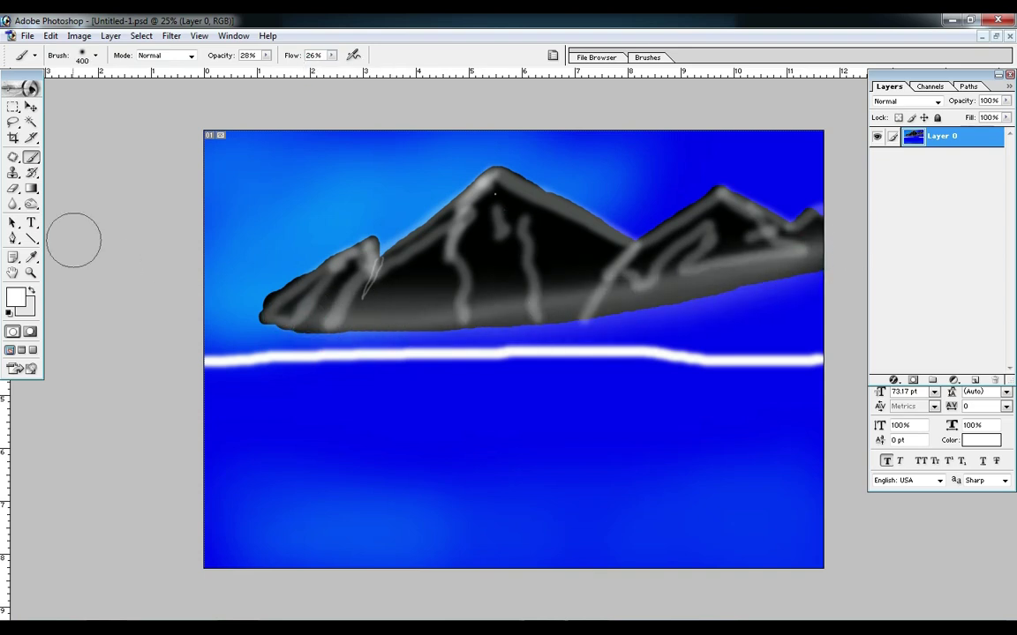
Step: Tint the main mountain's summit and upper face, plus the right peak's left ridge, yellow with a soft 70 px brush
{"action": "left_click", "coordinate": [15, 298]}
{"action": "left_click", "coordinate": [227, 461]}
{"action": "left_click", "coordinate": [204, 313]}
{"action": "left_click", "coordinate": [333, 298]}
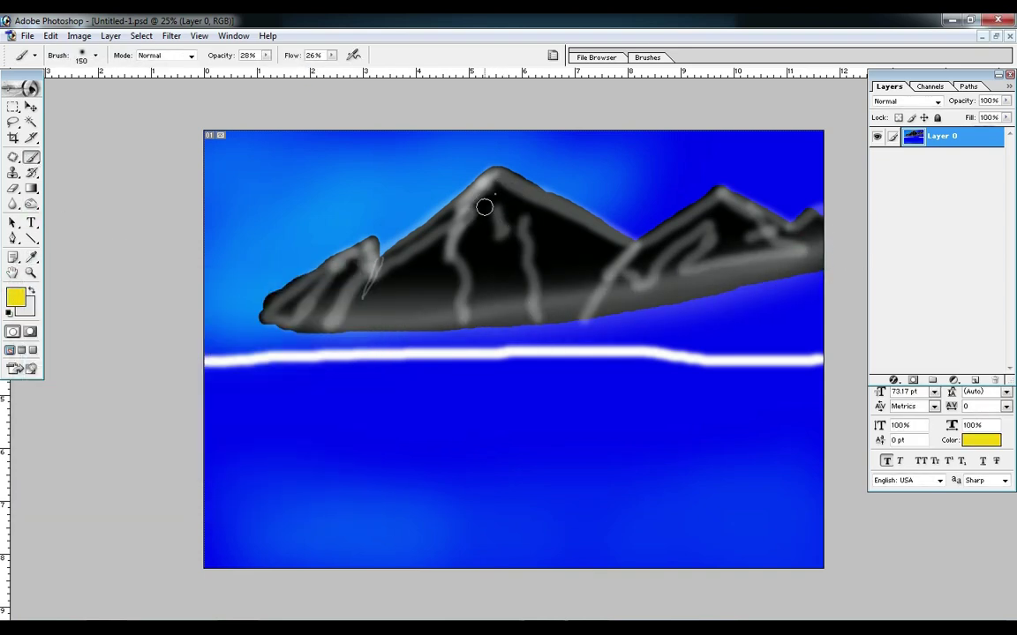
{"action": "key", "text": "ctrl+plus"}
{"action": "mouse_move", "coordinate": [484, 140]}
{"action": "left_mouse_down"}
{"action": "mouse_move", "coordinate": [511, 168]}
{"action": "mouse_move", "coordinate": [539, 202]}
{"action": "left_mouse_up"}
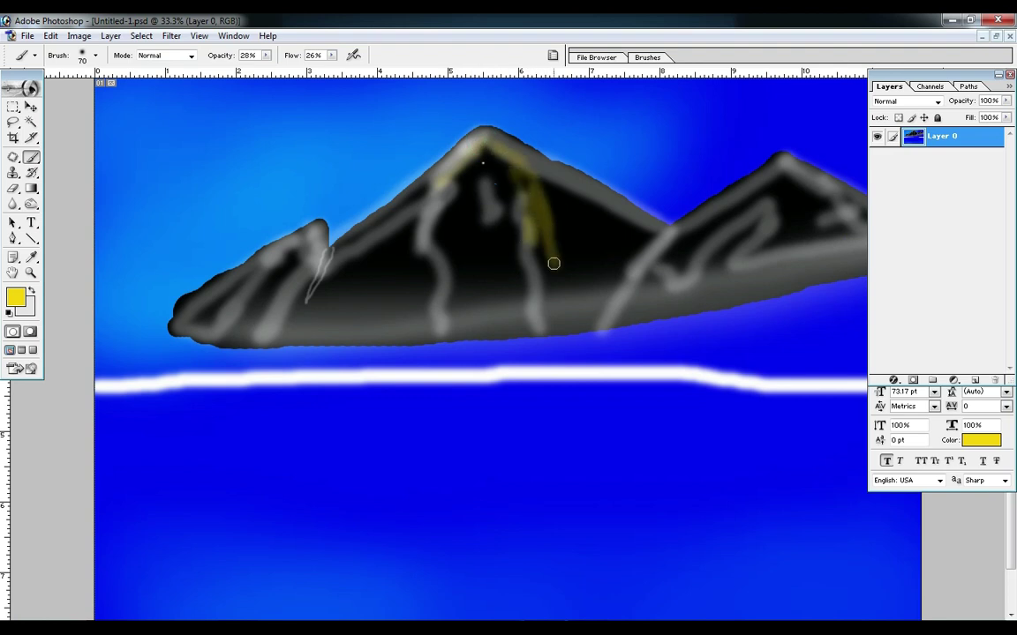
Step: Restore black as the foreground colour and shade the right peak's face with a translucent stroke
{"action": "key", "text": "ctrl+minus"}
{"action": "key", "text": "d"}
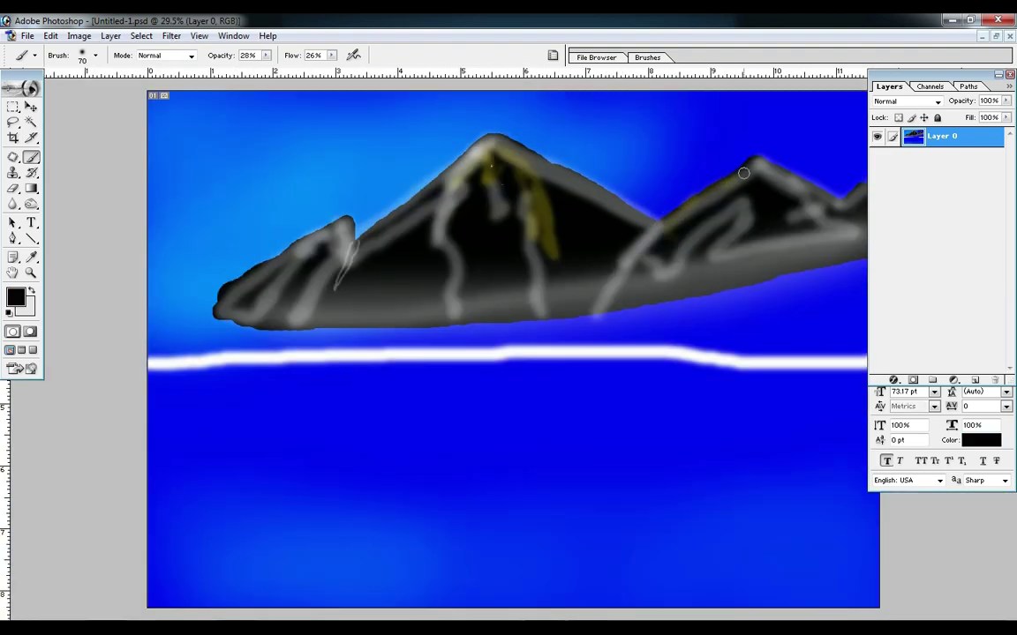
{"action": "left_click_drag", "start_coordinate": [744, 223], "coordinate": [727, 267]}
Step: Tint the main mountain's ridges and left face, the small left peak and the central valley with translucent dark red strokes
{"action": "left_click", "coordinate": [15, 298]}
{"action": "left_click", "coordinate": [199, 401]}
{"action": "left_click", "coordinate": [333, 297]}
{"action": "left_click_drag", "start_coordinate": [476, 164], "coordinate": [457, 252]}
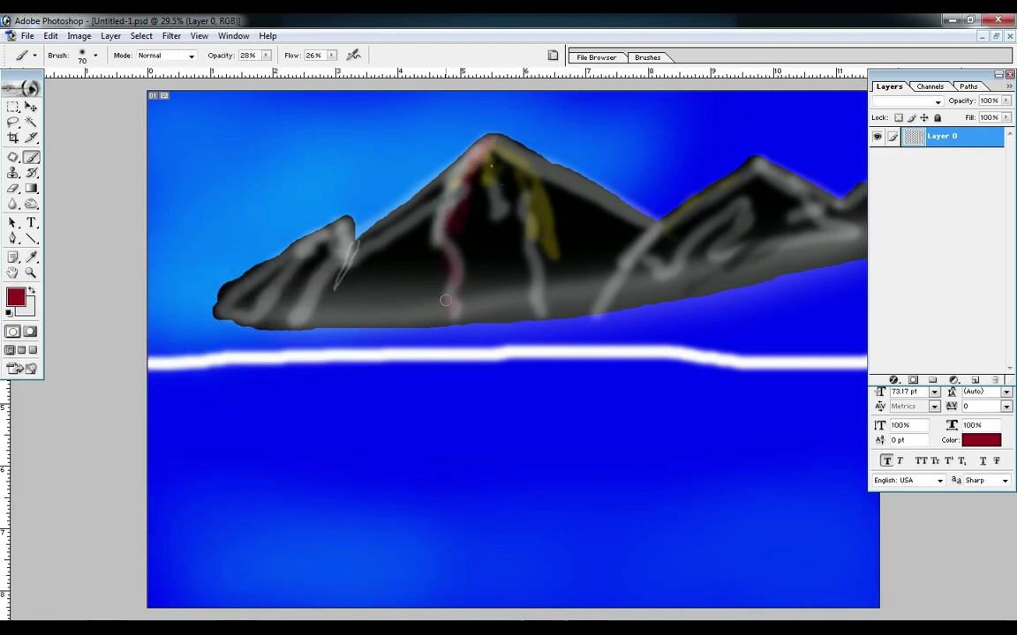
{"action": "key", "text": "ctrl+equal"}
{"action": "left_click_drag", "start_coordinate": [348, 257], "coordinate": [309, 262]}
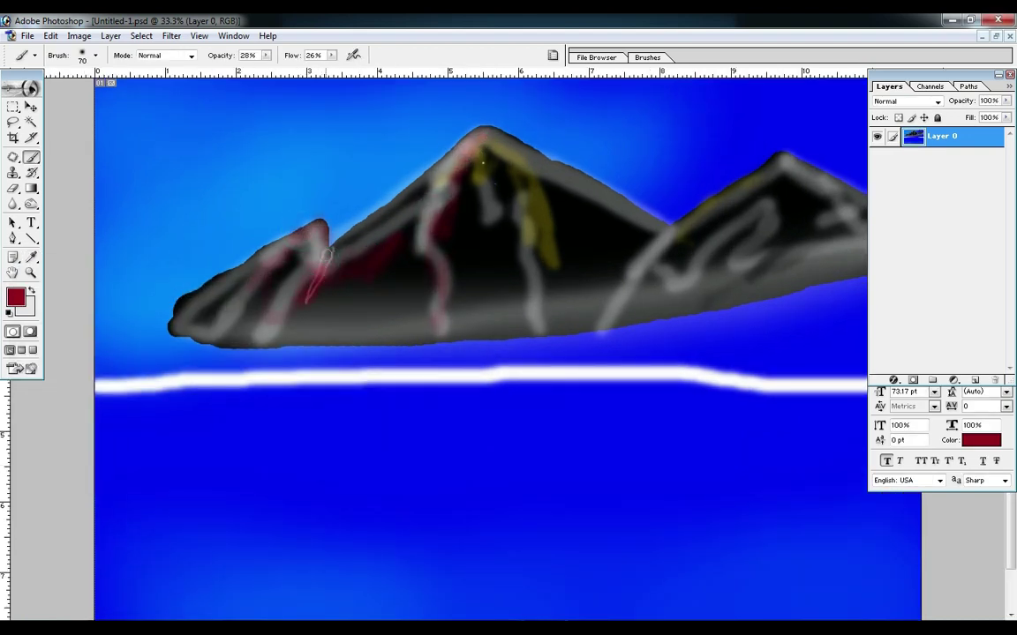
{"action": "key", "text": "ctrl+equal"}
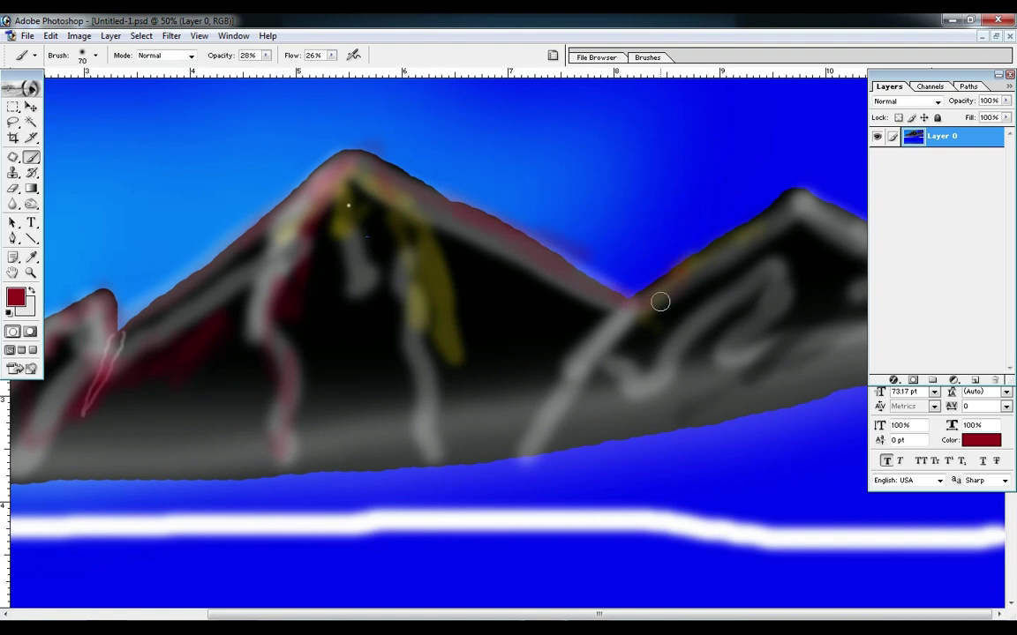
Step: Paint faint white strokes on the lower centre of the main mountain's face and along its left ridge
{"action": "left_click", "coordinate": [15, 297]}
{"action": "left_click", "coordinate": [38, 306]}
{"action": "left_click", "coordinate": [334, 298]}
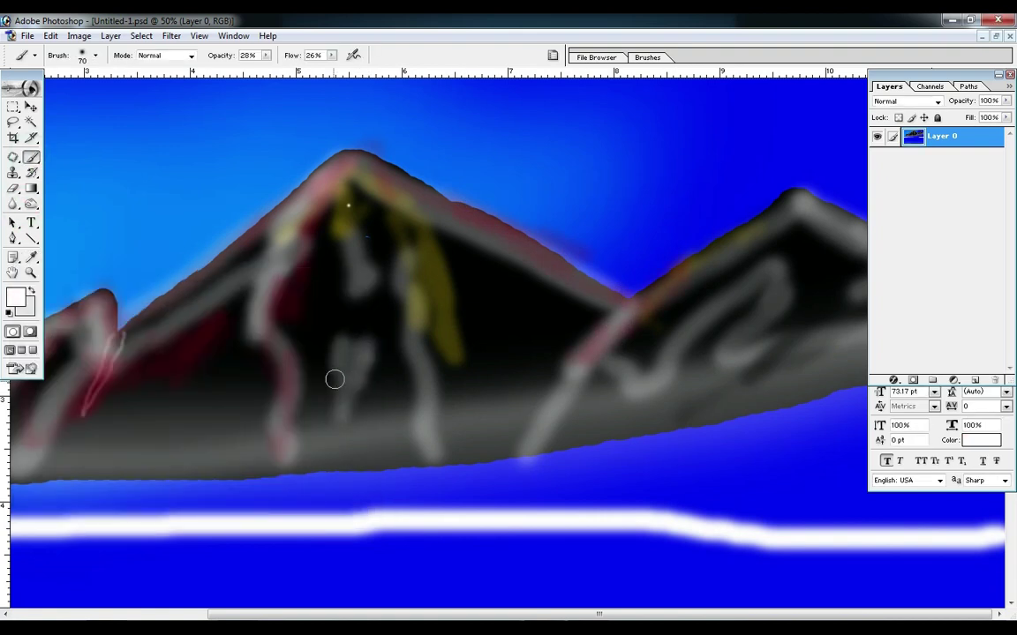
{"action": "key", "text": "ctrl+minus"}
{"action": "key", "text": "ctrl+minus"}
{"action": "key", "text": "ctrl+minus"}
{"action": "key", "text": "ctrl+equal"}
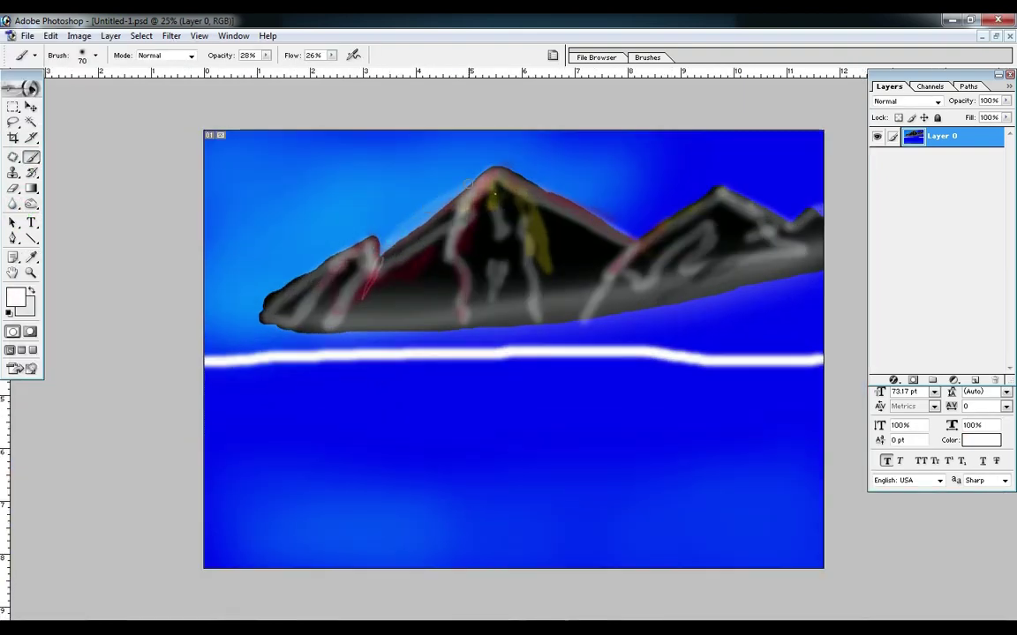
Step: Tint the whole mountain range brown with a soft 250 px brush
{"action": "left_click", "coordinate": [20, 296]}
{"action": "left_click", "coordinate": [228, 472]}
{"action": "left_click", "coordinate": [207, 406]}
{"action": "key", "text": "Return"}
{"action": "key", "text": "b"}
{"action": "mouse_move", "coordinate": [397, 198]}
{"action": "left_mouse_down"}
{"action": "mouse_move", "coordinate": [504, 226]}
{"action": "mouse_move", "coordinate": [708, 243]}
{"action": "mouse_move", "coordinate": [411, 313]}
{"action": "mouse_move", "coordinate": [300, 295]}
{"action": "left_mouse_up"}
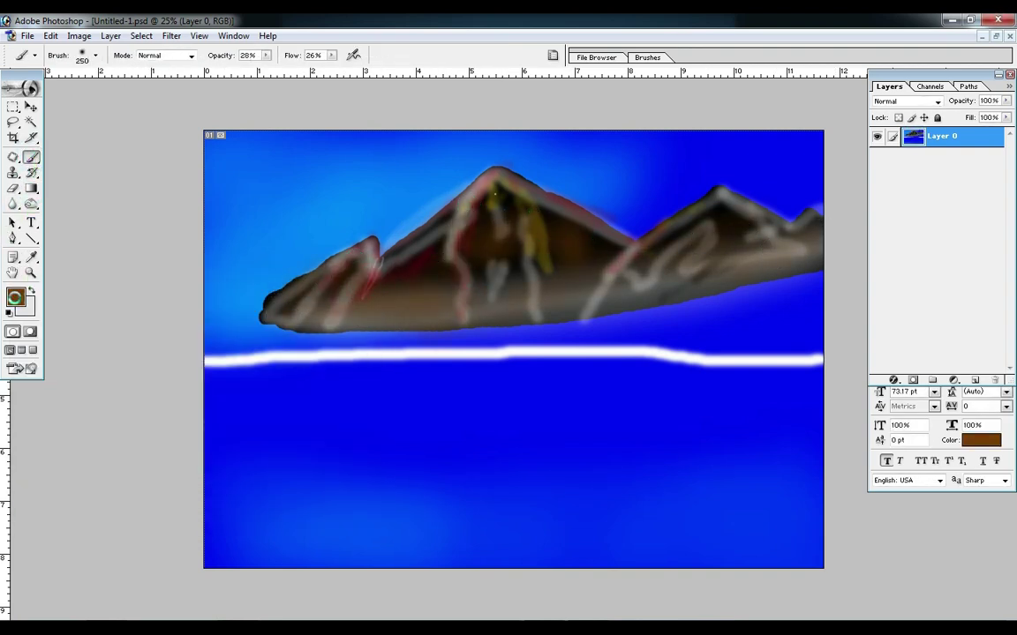
Step: Restore black as the foreground colour and set the brush's opacity and flow to 100%
{"action": "left_click", "coordinate": [9, 312]}
{"action": "key", "text": "0"}
{"action": "key", "text": "shift+0"}
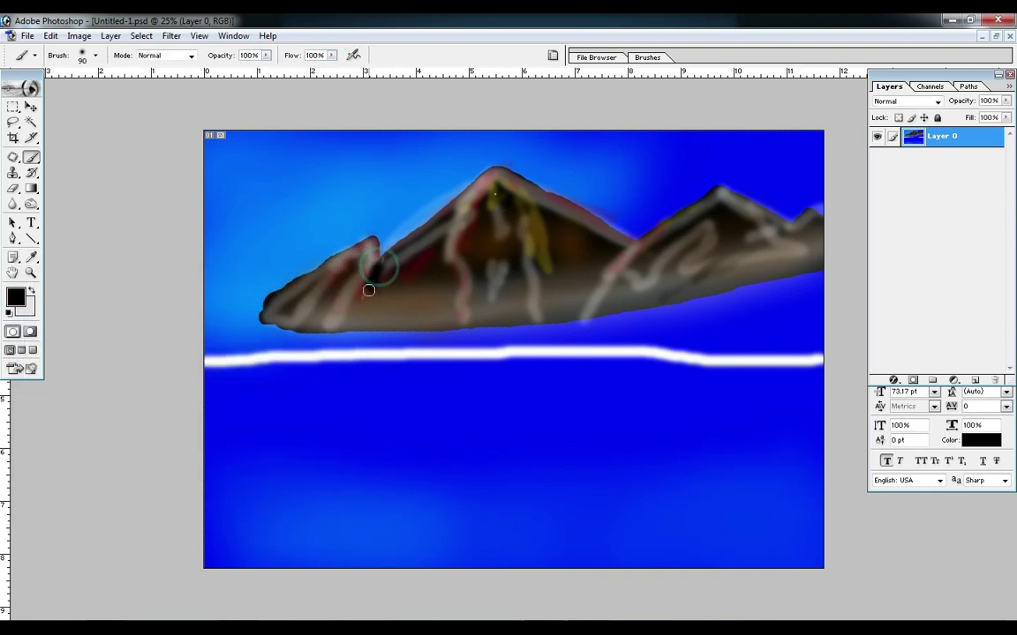
{"action": "left_click_drag", "start_coordinate": [374, 284], "coordinate": [494, 344]}
{"action": "right_click", "coordinate": [554, 300]}
{"action": "left_click_drag", "start_coordinate": [554, 265], "coordinate": [453, 415]}
{"action": "key", "text": "ctrl+z"}
{"action": "key", "text": "ctrl+0"}
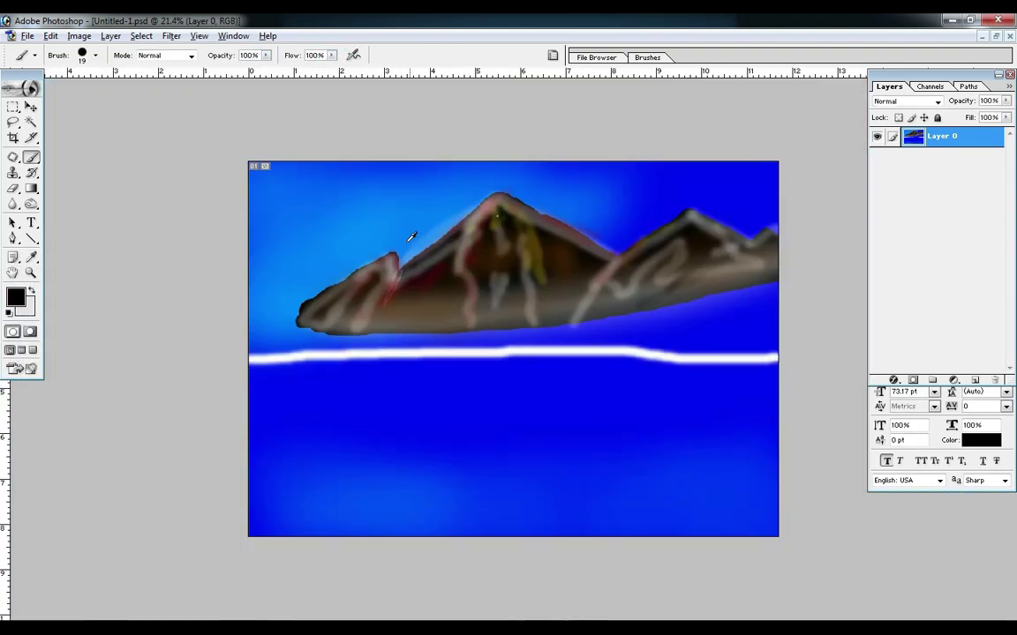
Step: Paint a black crease from the notch beside the small left peak down to the base with a hard 30 px brush
{"action": "left_click", "coordinate": [326, 218], "text": "ctrl"}
{"action": "left_click_drag", "start_coordinate": [326, 212], "coordinate": [430, 329]}
{"action": "key", "text": "bracketleft"}
{"action": "key", "text": "bracketleft"}
{"action": "key", "text": "bracketleft"}
{"action": "key", "text": "bracketleft"}
{"action": "key", "text": "bracketleft"}
{"action": "key", "text": "bracketleft"}
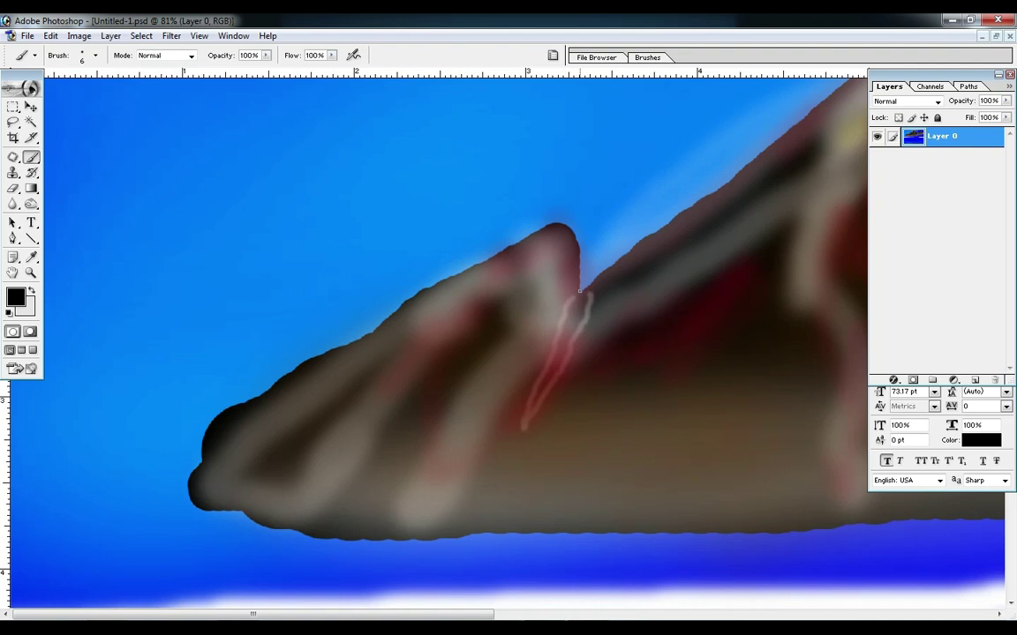
{"action": "mouse_move", "coordinate": [624, 264]}
{"action": "left_mouse_down"}
{"action": "mouse_move", "coordinate": [579, 306]}
{"action": "mouse_move", "coordinate": [488, 511]}
{"action": "left_mouse_up"}
Step: Paint a jagged black crease down the main mountain's left face and outline the far left tip of the range in black
{"action": "left_click_drag", "start_coordinate": [757, 250], "coordinate": [637, 264]}
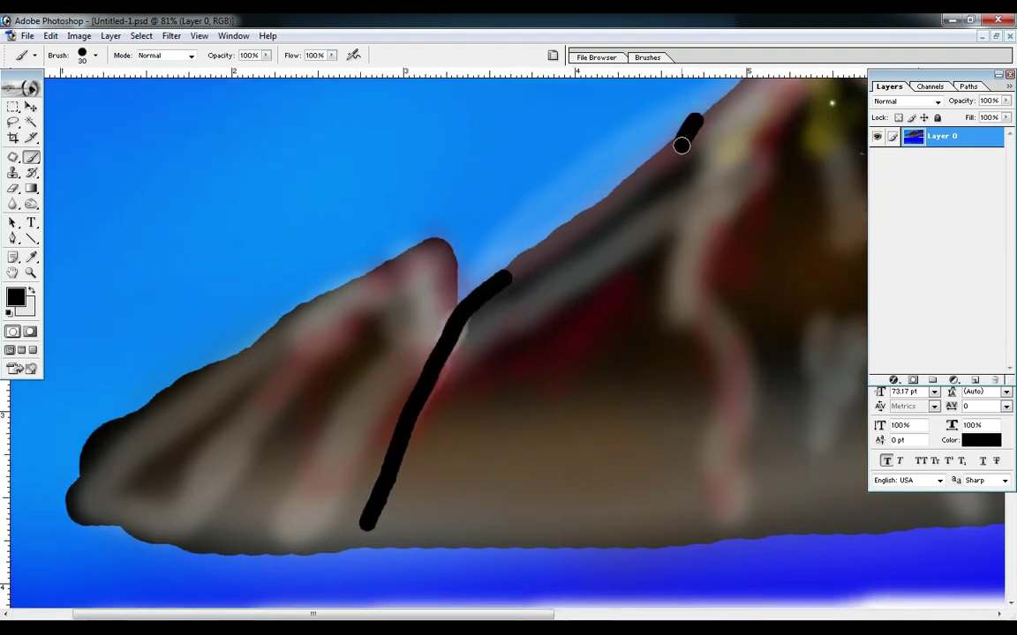
{"action": "mouse_move", "coordinate": [682, 146]}
{"action": "left_mouse_down"}
{"action": "mouse_move", "coordinate": [676, 263]}
{"action": "mouse_move", "coordinate": [566, 503]}
{"action": "left_mouse_up"}
{"action": "mouse_move", "coordinate": [244, 381]}
{"action": "left_mouse_down"}
{"action": "mouse_move", "coordinate": [159, 437]}
{"action": "mouse_move", "coordinate": [227, 381]}
{"action": "mouse_move", "coordinate": [96, 445]}
{"action": "mouse_move", "coordinate": [223, 408]}
{"action": "mouse_move", "coordinate": [252, 305]}
{"action": "left_mouse_up"}
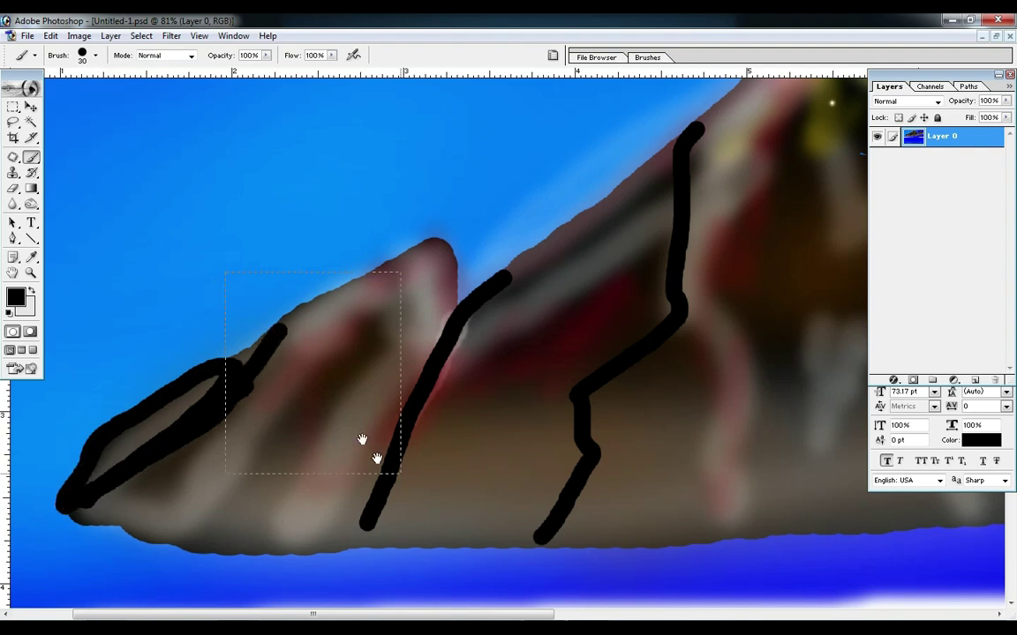
Step: Fill the gaps between the black outline and the sky along the small left peak's ridge with an 8 px brush
{"action": "scroll", "coordinate": [223, 270], "scroll_direction": "up", "scroll_amount": 3}
{"action": "key", "text": "bracketleft"}
{"action": "mouse_move", "coordinate": [431, 218]}
{"action": "left_mouse_down"}
{"action": "mouse_move", "coordinate": [454, 188]}
{"action": "mouse_move", "coordinate": [255, 368]}
{"action": "left_mouse_up"}
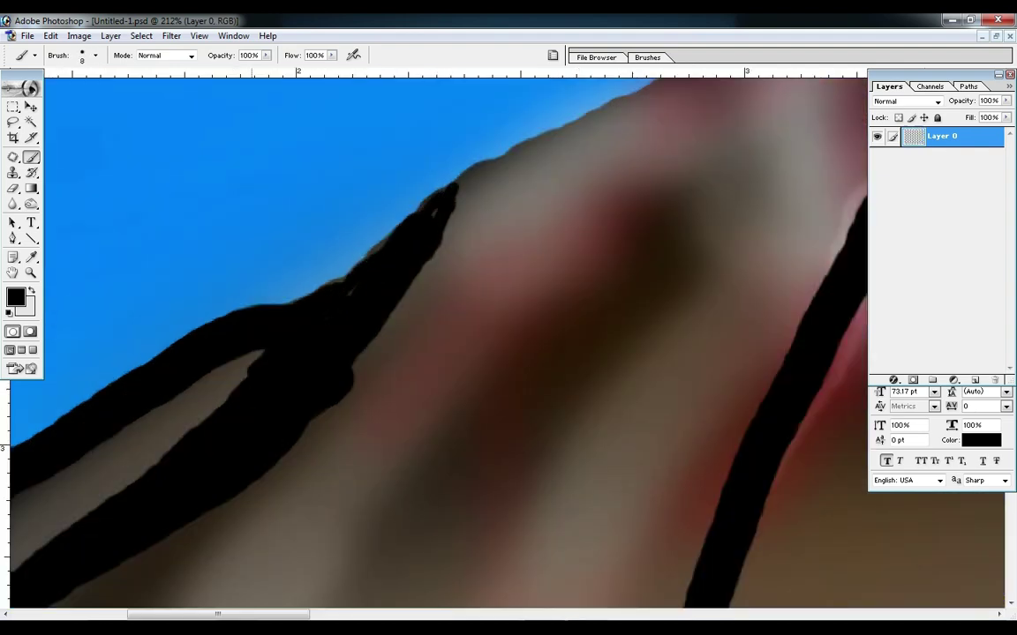
Step: Paint jagged black creases down the centre and right side of the main mountain with a larger hard brush
{"action": "key", "text": "ctrl+0"}
{"action": "scroll", "coordinate": [488, 215], "scroll_direction": "up", "scroll_amount": 2}
{"action": "key", "text": "bracketright"}
{"action": "key", "text": "bracketright"}
{"action": "key", "text": "bracketright"}
{"action": "key", "text": "bracketright"}
{"action": "key", "text": "bracketright"}
{"action": "key", "text": "bracketright"}
{"action": "mouse_move", "coordinate": [403, 281]}
{"action": "left_mouse_down"}
{"action": "mouse_move", "coordinate": [399, 426]}
{"action": "mouse_move", "coordinate": [216, 539]}
{"action": "left_mouse_up"}
{"action": "mouse_move", "coordinate": [383, 297]}
{"action": "left_mouse_down"}
{"action": "mouse_move", "coordinate": [520, 252]}
{"action": "mouse_move", "coordinate": [481, 357]}
{"action": "left_mouse_up"}
{"action": "left_click_drag", "start_coordinate": [604, 323], "coordinate": [413, 543]}
{"action": "mouse_move", "coordinate": [484, 144]}
{"action": "left_mouse_down"}
{"action": "mouse_move", "coordinate": [542, 162]}
{"action": "mouse_move", "coordinate": [517, 353]}
{"action": "left_mouse_up"}
Step: Paint thick black shading along the main mountain's right ridge and across its lower slopes
{"action": "key", "text": "ctrl+0"}
{"action": "left_click_drag", "start_coordinate": [528, 223], "coordinate": [476, 293]}
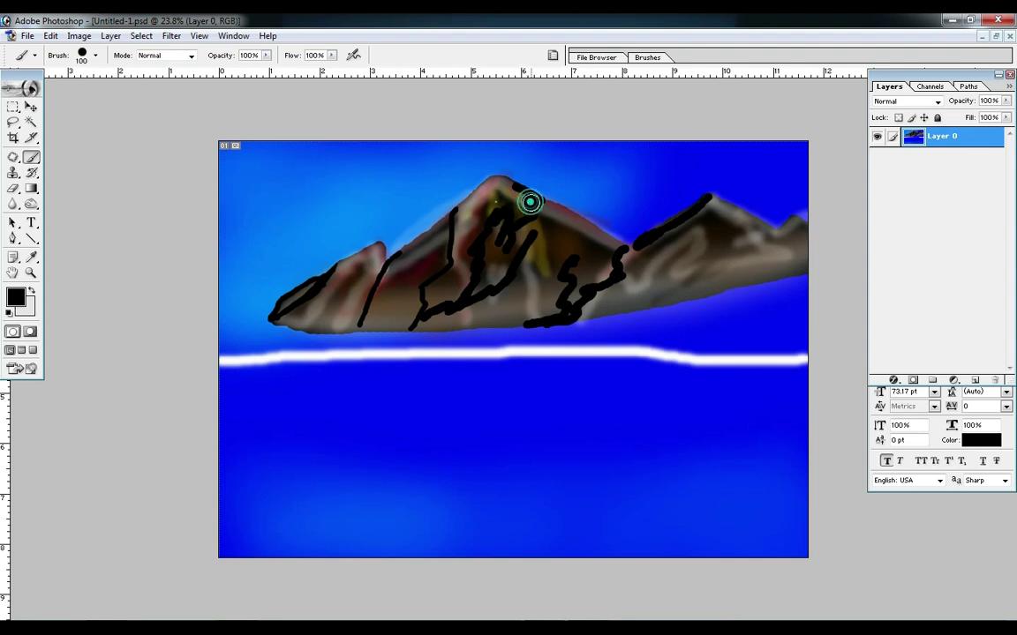
{"action": "mouse_move", "coordinate": [597, 239]}
{"action": "left_mouse_down"}
{"action": "mouse_move", "coordinate": [595, 291]}
{"action": "mouse_move", "coordinate": [468, 318]}
{"action": "left_mouse_up"}
Step: Thicken the black creases on the left side of the range with a smaller hard brush
{"action": "key", "text": "bracketleft"}
{"action": "key", "text": "bracketleft"}
{"action": "key", "text": "bracketleft"}
{"action": "left_click_drag", "start_coordinate": [437, 224], "coordinate": [355, 325]}
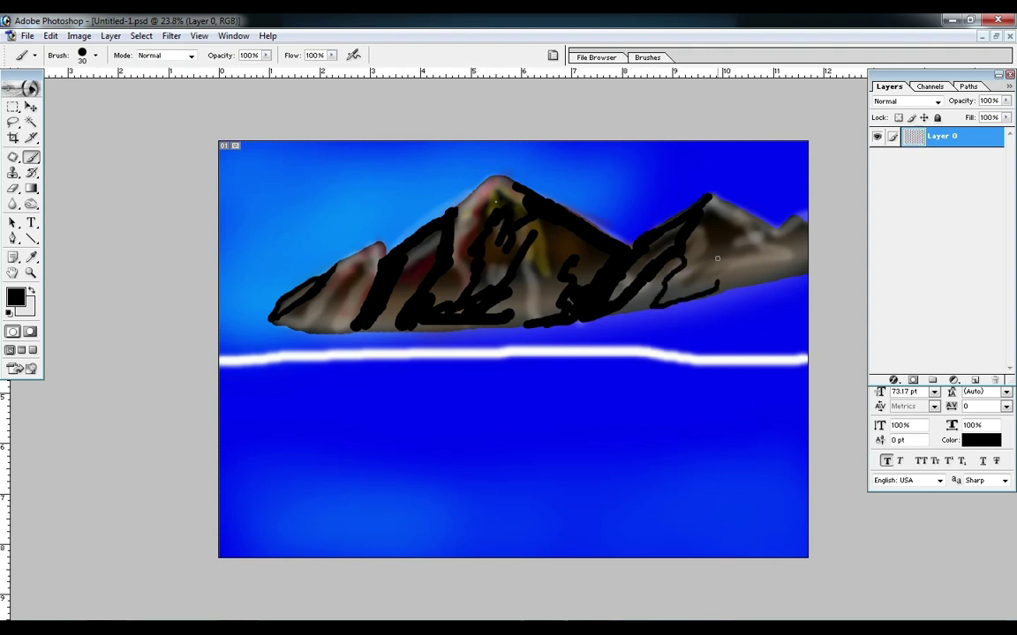
Step: Darken the base of the mountain range with a soft 150 px black brush at 64% opacity and 56% flow
{"action": "scroll", "coordinate": [772, 231], "scroll_direction": "down", "scroll_amount": 2}
{"action": "scroll", "coordinate": [633, 359], "scroll_direction": "up", "scroll_amount": 4}
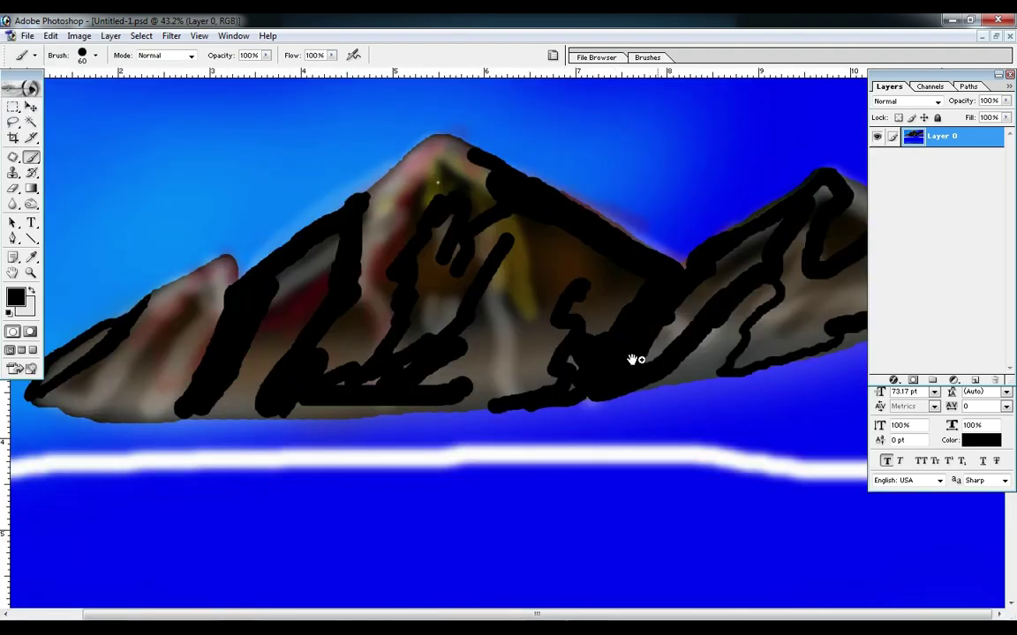
{"action": "left_click_drag", "start_coordinate": [265, 55], "coordinate": [270, 70]}
{"action": "left_click_drag", "start_coordinate": [331, 55], "coordinate": [333, 71]}
{"action": "right_click", "coordinate": [176, 362]}
{"action": "left_click_drag", "start_coordinate": [220, 390], "coordinate": [195, 391]}
{"action": "key", "text": "Return"}
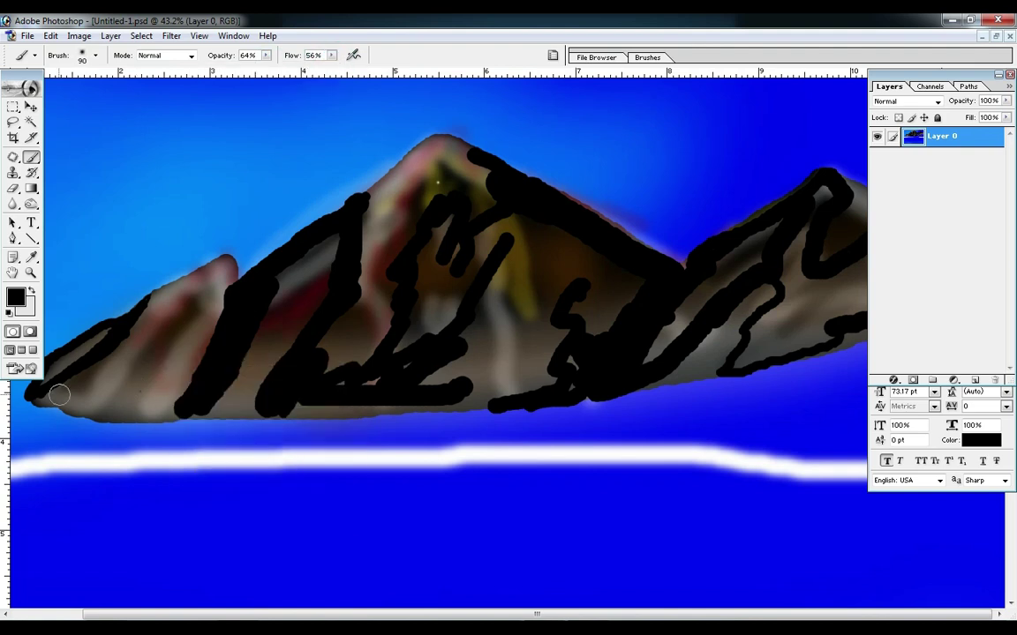
{"action": "key", "text": "bracketright"}
{"action": "key", "text": "bracketright"}
{"action": "key", "text": "bracketright"}
{"action": "mouse_move", "coordinate": [86, 390]}
{"action": "left_mouse_down"}
{"action": "mouse_move", "coordinate": [172, 415]}
{"action": "mouse_move", "coordinate": [420, 393]}
{"action": "mouse_move", "coordinate": [547, 357]}
{"action": "mouse_move", "coordinate": [662, 363]}
{"action": "mouse_move", "coordinate": [515, 387]}
{"action": "left_mouse_up"}
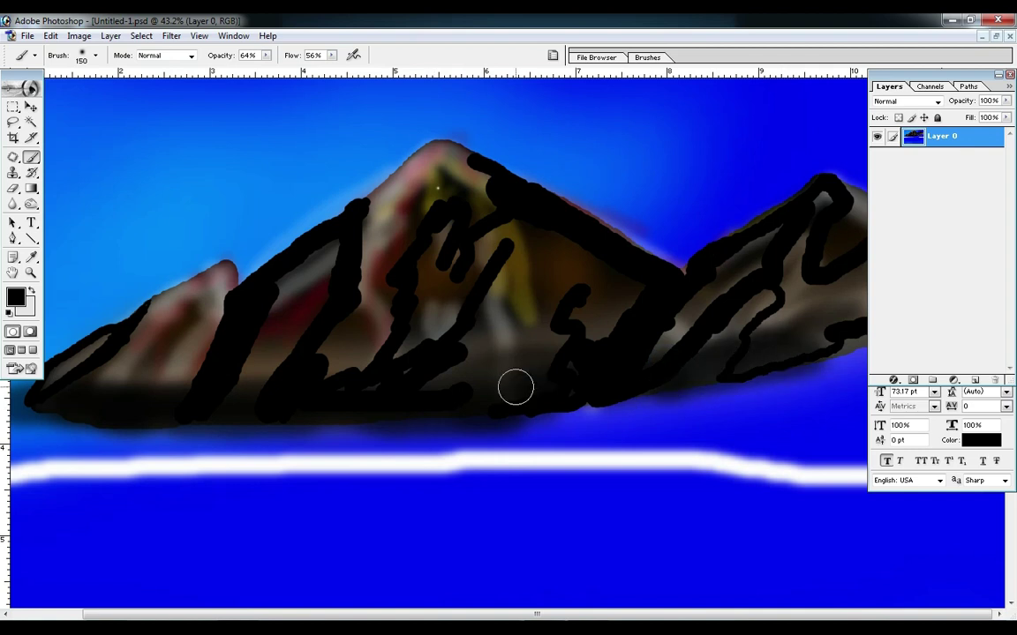
Step: Darken the slopes of the main and right-hand mountains with broad, soft black brush strokes
{"action": "key", "text": "ctrl+0"}
{"action": "mouse_move", "coordinate": [732, 256]}
{"action": "left_mouse_down"}
{"action": "mouse_move", "coordinate": [494, 263]}
{"action": "mouse_move", "coordinate": [443, 222]}
{"action": "mouse_move", "coordinate": [452, 283]}
{"action": "mouse_move", "coordinate": [240, 274]}
{"action": "left_mouse_up"}
{"action": "mouse_move", "coordinate": [609, 234]}
{"action": "left_mouse_down"}
{"action": "mouse_move", "coordinate": [775, 252]}
{"action": "mouse_move", "coordinate": [833, 202]}
{"action": "mouse_move", "coordinate": [730, 195]}
{"action": "mouse_move", "coordinate": [634, 270]}
{"action": "left_mouse_up"}
{"action": "mouse_move", "coordinate": [725, 222]}
{"action": "left_mouse_down"}
{"action": "mouse_move", "coordinate": [579, 234]}
{"action": "mouse_move", "coordinate": [494, 172]}
{"action": "mouse_move", "coordinate": [291, 265]}
{"action": "left_mouse_up"}
Step: Highlight the left ridge of the main peak in white with a 70 px soft brush
{"action": "left_click", "coordinate": [14, 298]}
{"action": "left_click", "coordinate": [30, 305]}
{"action": "left_click", "coordinate": [335, 297]}
{"action": "key", "text": "bracketleft"}
{"action": "key", "text": "bracketleft"}
{"action": "key", "text": "bracketleft"}
{"action": "key", "text": "bracketleft"}
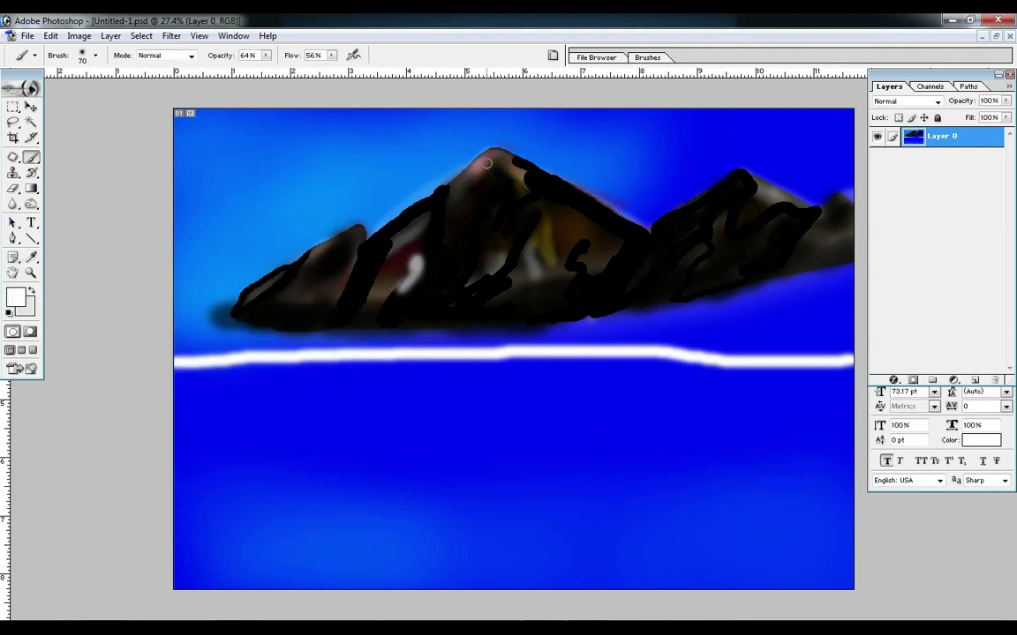
{"action": "left_click_drag", "start_coordinate": [487, 163], "coordinate": [446, 194]}
{"action": "key", "text": "ctrl+z"}
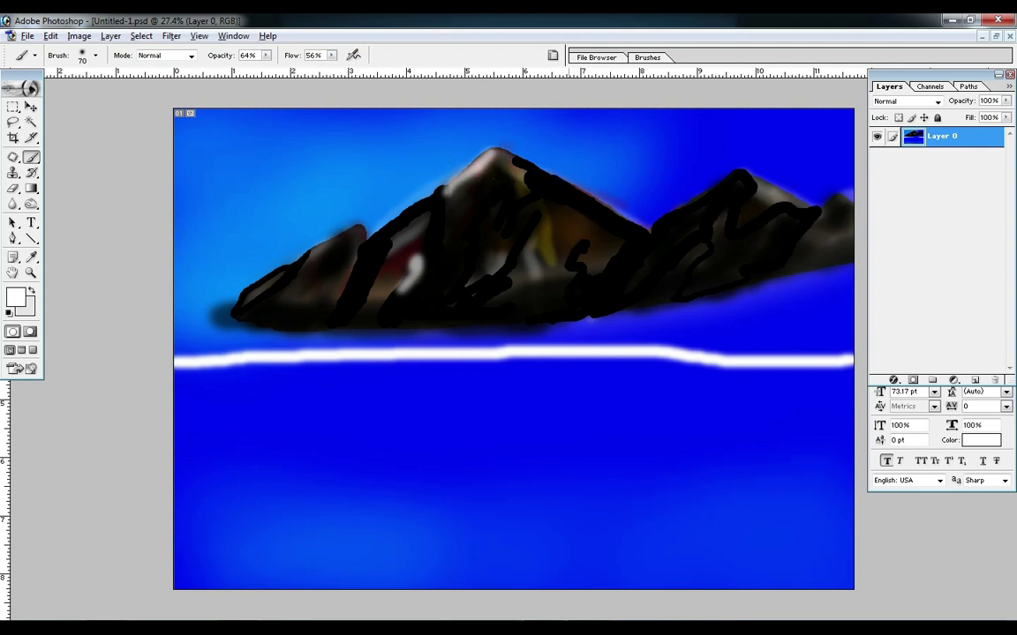
Step: Paint white highlight strokes across the main mountain's slopes and along the right mountain's ridge, enlarging the brush to 80 px
{"action": "key", "text": "ctrl+minus"}
{"action": "key", "text": "ctrl+minus"}
{"action": "key", "text": "ctrl+plus"}
{"action": "key", "text": "ctrl+plus"}
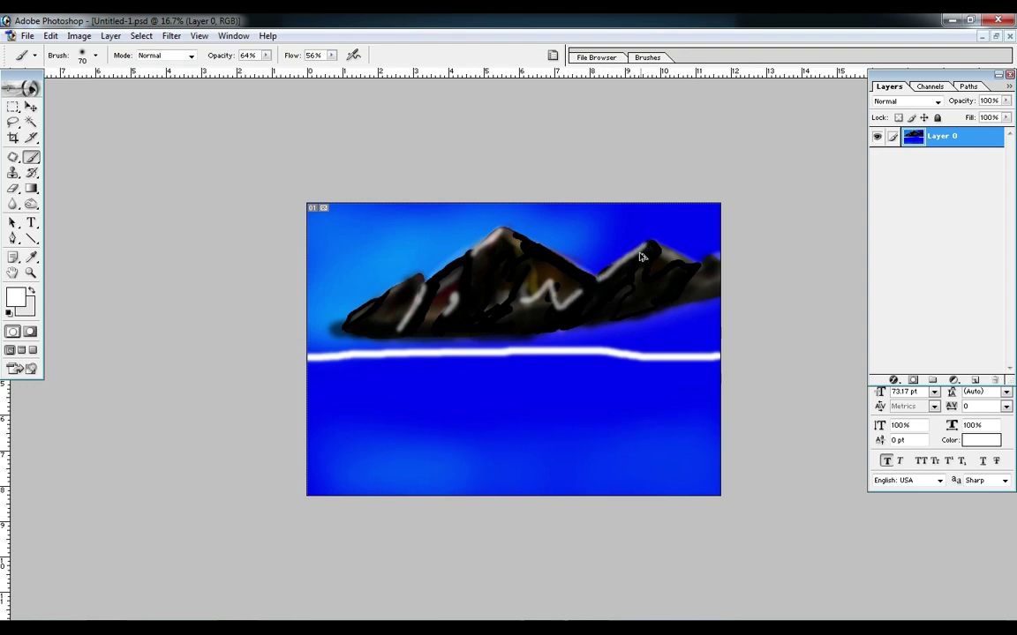
{"action": "key", "text": "ctrl+plus"}
{"action": "key", "text": "bracketright"}
{"action": "left_click_drag", "start_coordinate": [719, 191], "coordinate": [640, 237]}
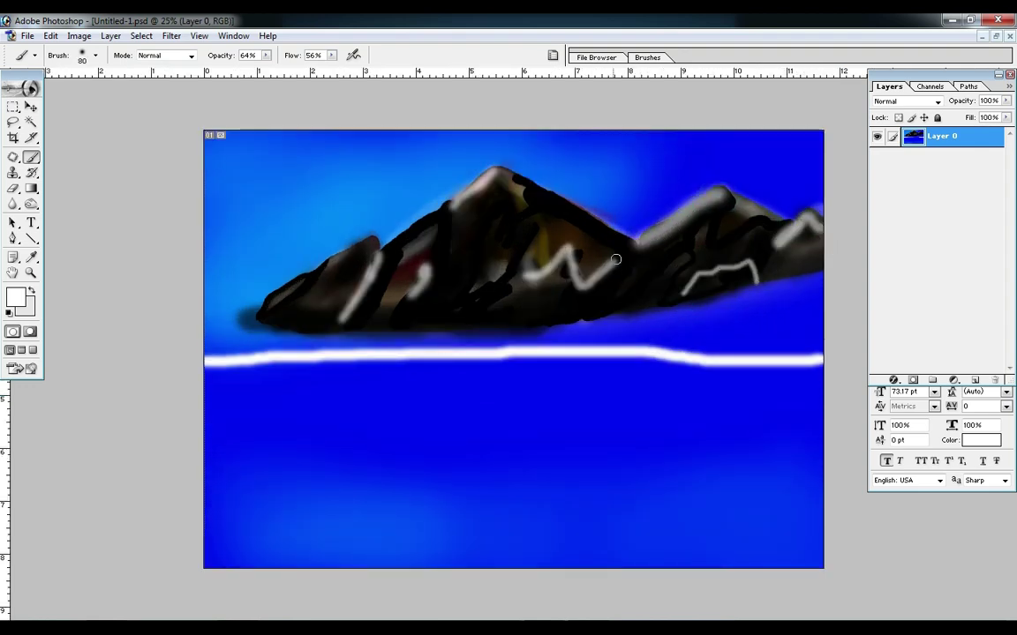
Step: Draw thin, winding white cracks down the main mountain's slopes with a 10 px brush
{"action": "key", "text": "bracketleft"}
{"action": "key", "text": "bracketleft"}
{"action": "key", "text": "bracketleft"}
{"action": "key", "text": "bracketleft"}
{"action": "key", "text": "bracketleft"}
{"action": "key", "text": "bracketleft"}
{"action": "key", "text": "bracketleft"}
{"action": "left_click_drag", "start_coordinate": [500, 231], "coordinate": [448, 320]}
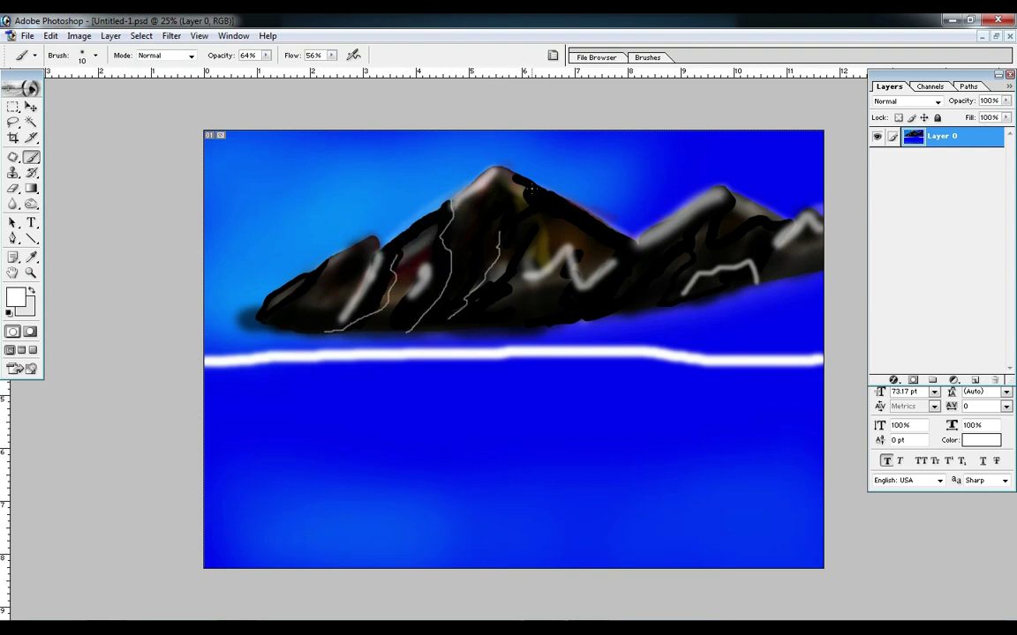
Step: Add soft white highlights along the outer ridges of the left peak and main mountain, enlarging the brush to 60 px
{"action": "key", "text": "ctrl+minus"}
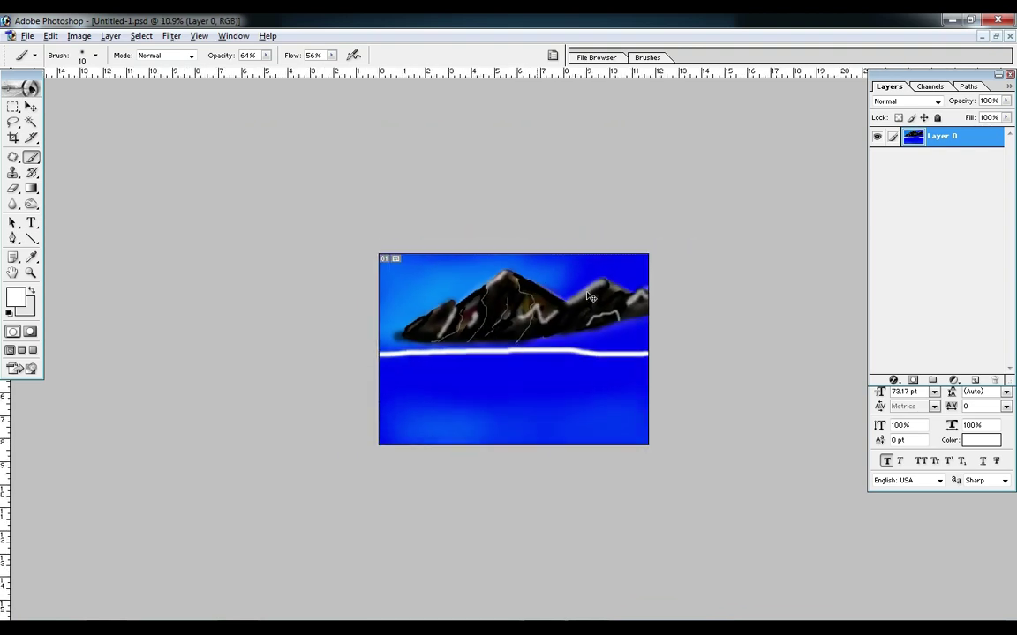
{"action": "key", "text": "ctrl+plus"}
{"action": "key", "text": "ctrl+plus"}
{"action": "key", "text": "ctrl+plus"}
{"action": "key", "text": "ctrl+plus"}
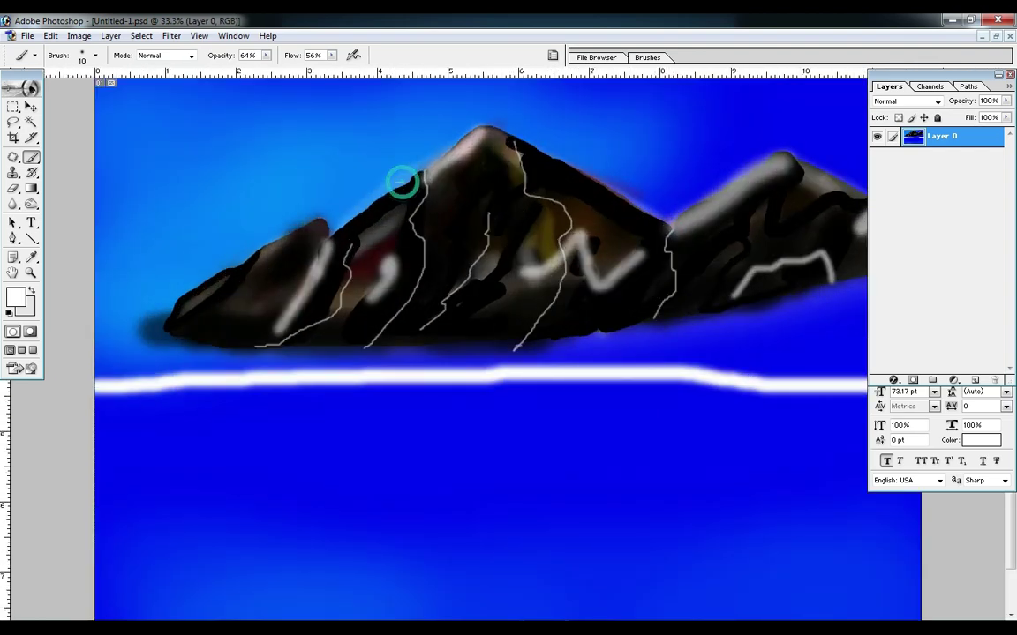
{"action": "mouse_move", "coordinate": [301, 222]}
{"action": "left_mouse_down"}
{"action": "mouse_move", "coordinate": [371, 181]}
{"action": "mouse_move", "coordinate": [547, 152]}
{"action": "mouse_move", "coordinate": [609, 185]}
{"action": "left_mouse_up"}
{"action": "key", "text": "ctrl+minus"}
{"action": "key", "text": "ctrl+minus"}
{"action": "key", "text": "ctrl+minus"}
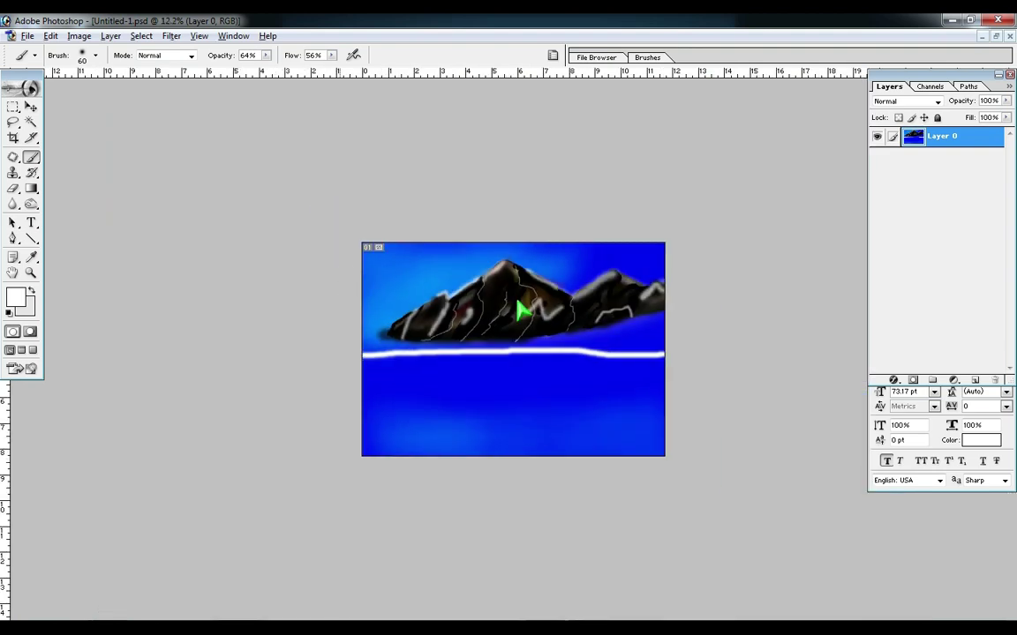
Step: Brush faint white haze over the mountains and sky at 500 px, 34% opacity and 29% flow, and sample the sky blue
{"action": "left_click_drag", "start_coordinate": [266, 54], "coordinate": [239, 67]}
{"action": "left_click_drag", "start_coordinate": [329, 57], "coordinate": [309, 67]}
{"action": "key", "text": "bracketright"}
{"action": "key", "text": "bracketright"}
{"action": "key", "text": "bracketright"}
{"action": "key", "text": "bracketright"}
{"action": "key", "text": "bracketright"}
{"action": "key", "text": "bracketright"}
{"action": "key", "text": "bracketright"}
{"action": "key", "text": "bracketright"}
{"action": "key", "text": "bracketright"}
{"action": "key", "text": "bracketright"}
{"action": "key", "text": "bracketright"}
{"action": "key", "text": "bracketright"}
{"action": "key", "text": "bracketright"}
{"action": "left_click_drag", "start_coordinate": [500, 284], "coordinate": [527, 291]}
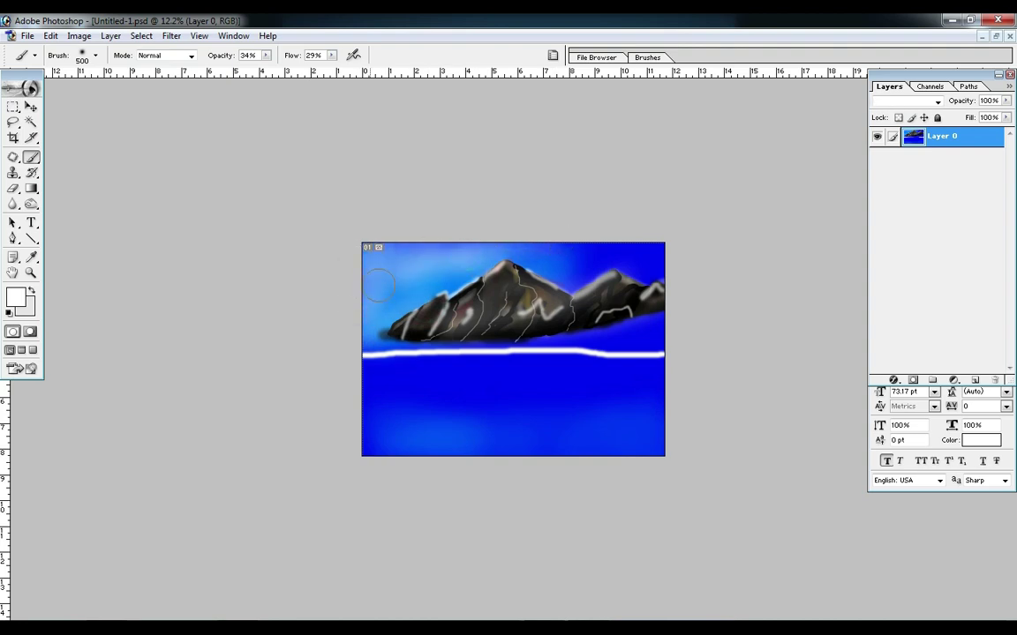
{"action": "left_click", "coordinate": [511, 247], "text": "alt"}
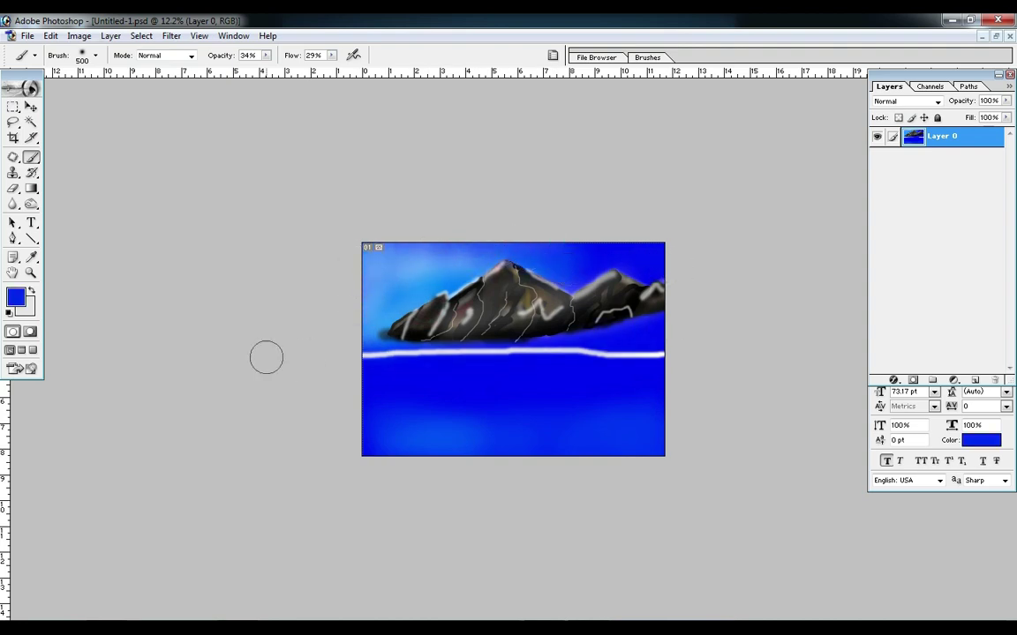
Step: Paint a thick white mist band along the mountains' base with a 175 px white brush at 100% opacity and flow
{"action": "key", "text": "ctrl+plus"}
{"action": "left_click", "coordinate": [16, 298]}
{"action": "left_click", "coordinate": [36, 181]}
{"action": "key", "text": "Return"}
{"action": "key", "text": "0"}
{"action": "key", "text": "shift+0"}
{"action": "key", "text": "bracketleft"}
{"action": "key", "text": "bracketright"}
{"action": "left_click_drag", "start_coordinate": [361, 337], "coordinate": [534, 334]}
{"action": "key", "text": "ctrl+z"}
{"action": "key", "text": "ctrl+plus"}
{"action": "mouse_move", "coordinate": [204, 320]}
{"action": "left_mouse_down"}
{"action": "mouse_move", "coordinate": [314, 309]}
{"action": "mouse_move", "coordinate": [375, 320]}
{"action": "mouse_move", "coordinate": [441, 304]}
{"action": "left_mouse_up"}
{"action": "key", "text": "bracketleft"}
{"action": "key", "text": "bracketleft"}
{"action": "key", "text": "bracketright"}
{"action": "key", "text": "bracketright"}
{"action": "mouse_move", "coordinate": [336, 313]}
{"action": "left_mouse_down"}
{"action": "mouse_move", "coordinate": [362, 325]}
{"action": "mouse_move", "coordinate": [670, 315]}
{"action": "mouse_move", "coordinate": [799, 283]}
{"action": "mouse_move", "coordinate": [754, 306]}
{"action": "mouse_move", "coordinate": [198, 346]}
{"action": "mouse_move", "coordinate": [714, 318]}
{"action": "mouse_move", "coordinate": [333, 329]}
{"action": "mouse_move", "coordinate": [319, 315]}
{"action": "left_mouse_up"}
Step: Darken the main peak and right mountain with a dark tone sampled from the rock at 54% opacity
{"action": "left_click", "coordinate": [265, 55]}
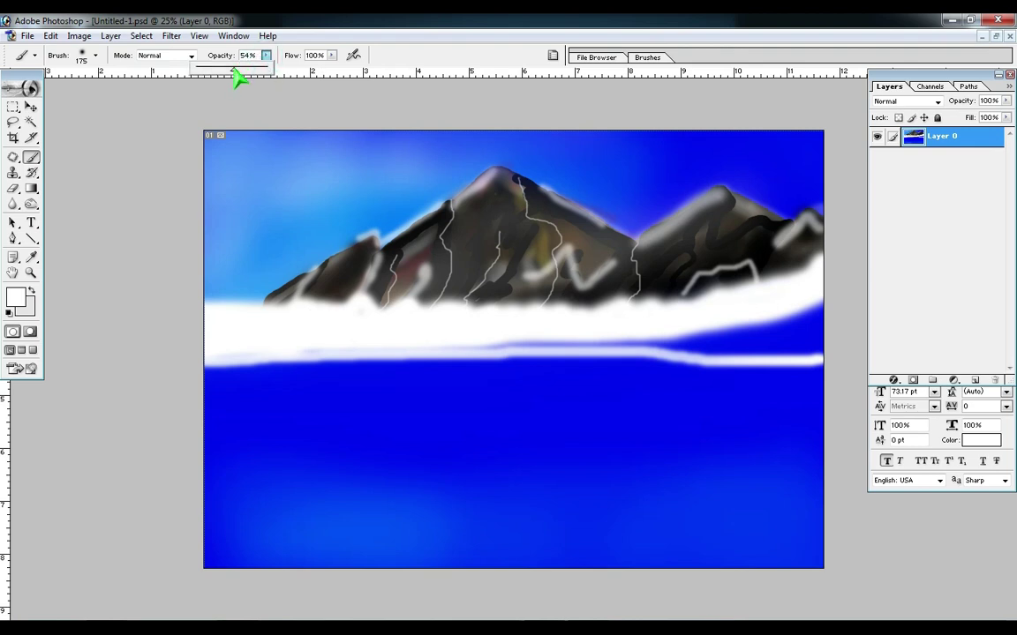
{"action": "left_click", "coordinate": [651, 267], "text": "alt"}
{"action": "mouse_move", "coordinate": [651, 268]}
{"action": "left_mouse_down"}
{"action": "mouse_move", "coordinate": [798, 245]}
{"action": "mouse_move", "coordinate": [722, 199]}
{"action": "mouse_move", "coordinate": [697, 263]}
{"action": "mouse_move", "coordinate": [556, 204]}
{"action": "mouse_move", "coordinate": [421, 227]}
{"action": "left_mouse_up"}
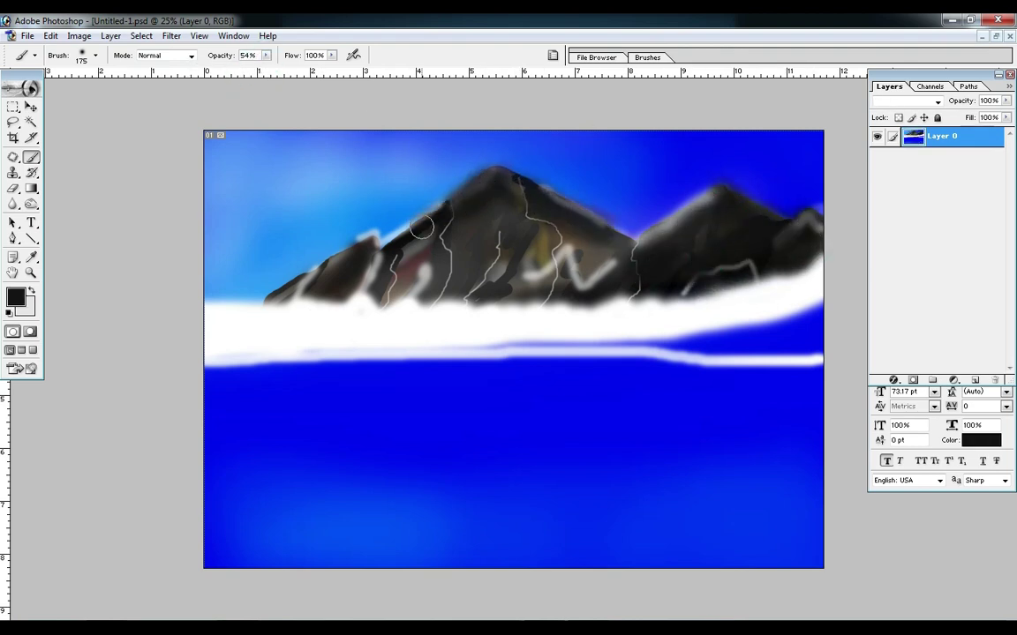
Step: Set the foreground colour to dark green 094800 and the brush opacity to 100%
{"action": "key", "text": "ctrl+minus"}
{"action": "left_click", "coordinate": [15, 298]}
{"action": "left_click", "coordinate": [225, 404]}
{"action": "left_click", "coordinate": [204, 404]}
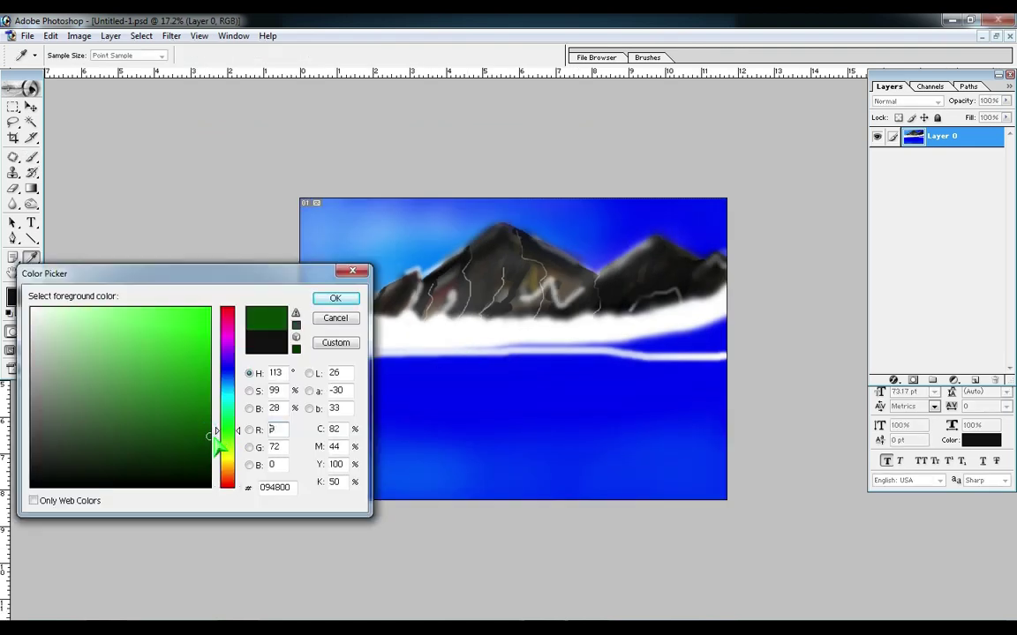
{"action": "left_click", "coordinate": [337, 297]}
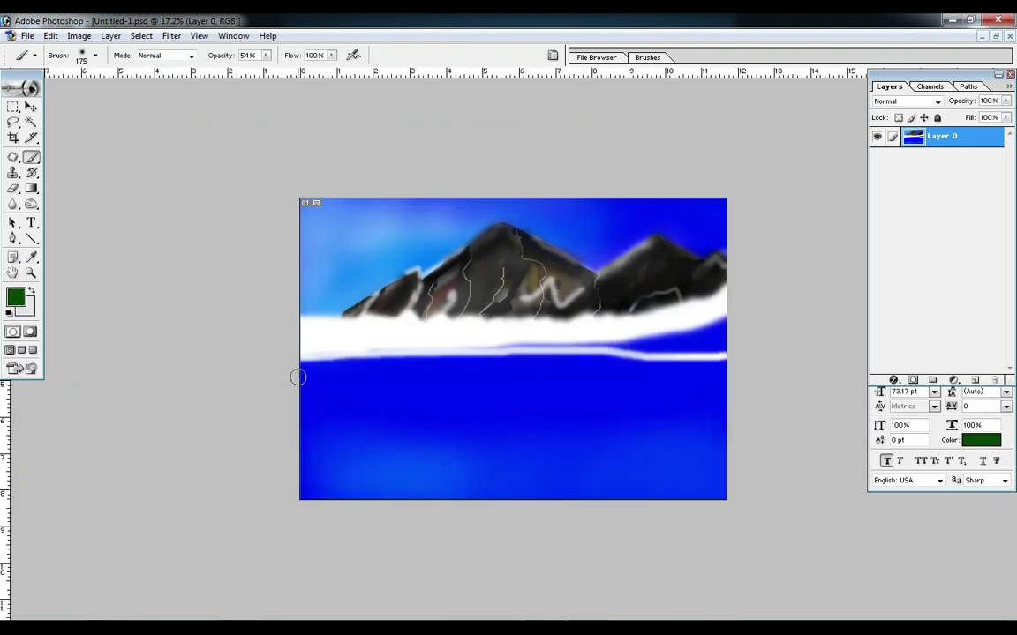
{"action": "left_click", "coordinate": [266, 54]}
{"action": "left_click_drag", "start_coordinate": [279, 67], "coordinate": [335, 66]}
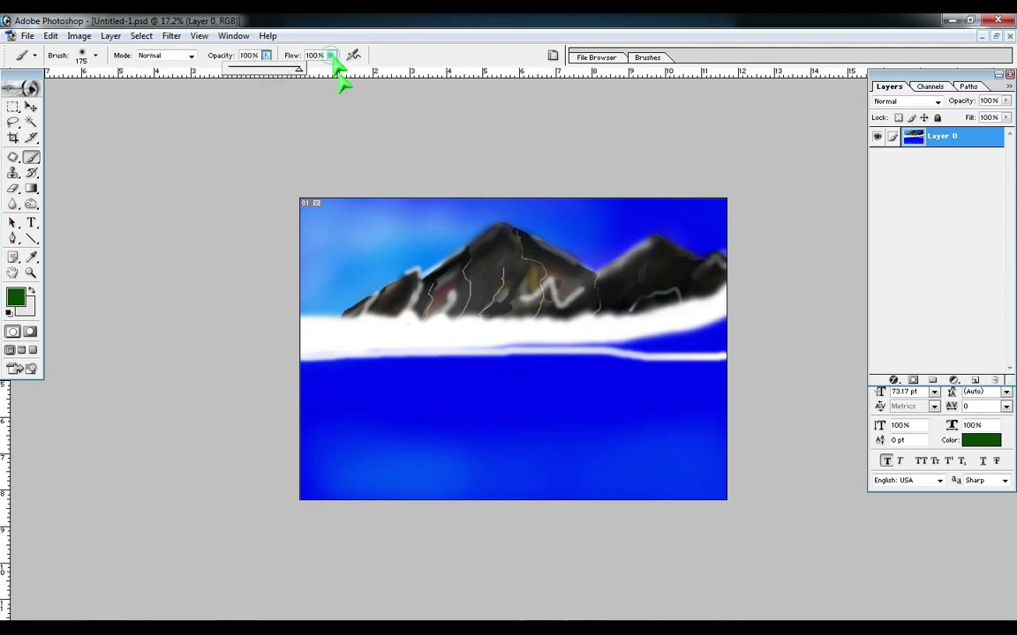
Step: Paint a wide dark green strip of land below the white mist with a spatter brush enlarged to 400 px
{"action": "right_click", "coordinate": [390, 310]}
{"action": "scroll", "coordinate": [456, 413], "scroll_direction": "down", "scroll_amount": 3}
{"action": "left_click", "coordinate": [463, 437]}
{"action": "key", "text": "Return"}
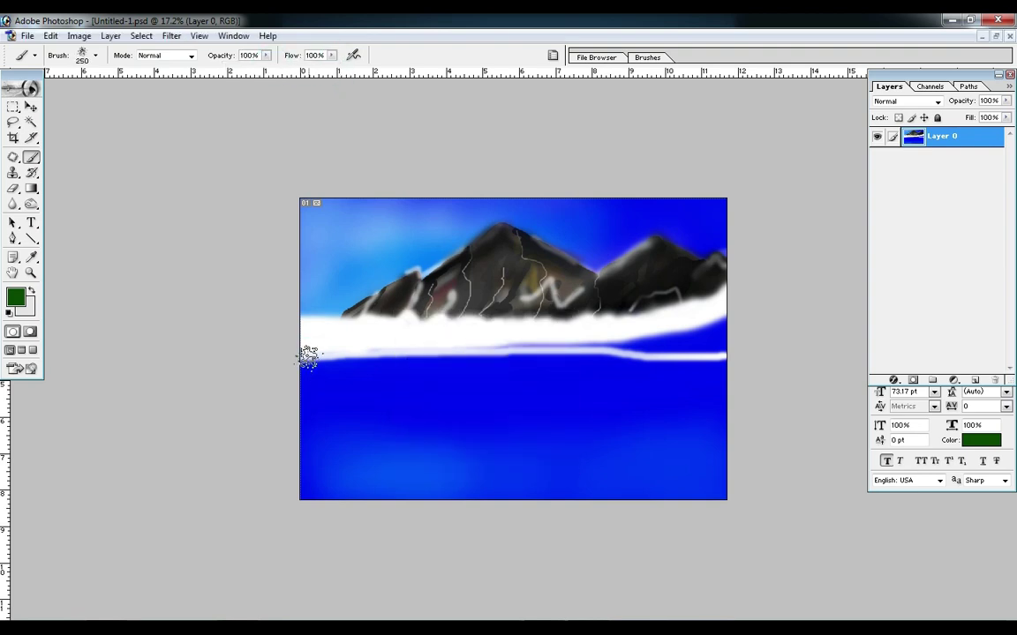
{"action": "left_click_drag", "start_coordinate": [309, 357], "coordinate": [721, 336]}
{"action": "key", "text": "bracketleft"}
{"action": "key", "text": "bracketleft"}
{"action": "key", "text": "bracketleft"}
{"action": "key", "text": "ctrl+plus"}
{"action": "key", "text": "ctrl+alt+z"}
{"action": "mouse_move", "coordinate": [794, 349]}
{"action": "left_mouse_down"}
{"action": "mouse_move", "coordinate": [651, 367]}
{"action": "mouse_move", "coordinate": [340, 369]}
{"action": "mouse_move", "coordinate": [182, 390]}
{"action": "left_mouse_up"}
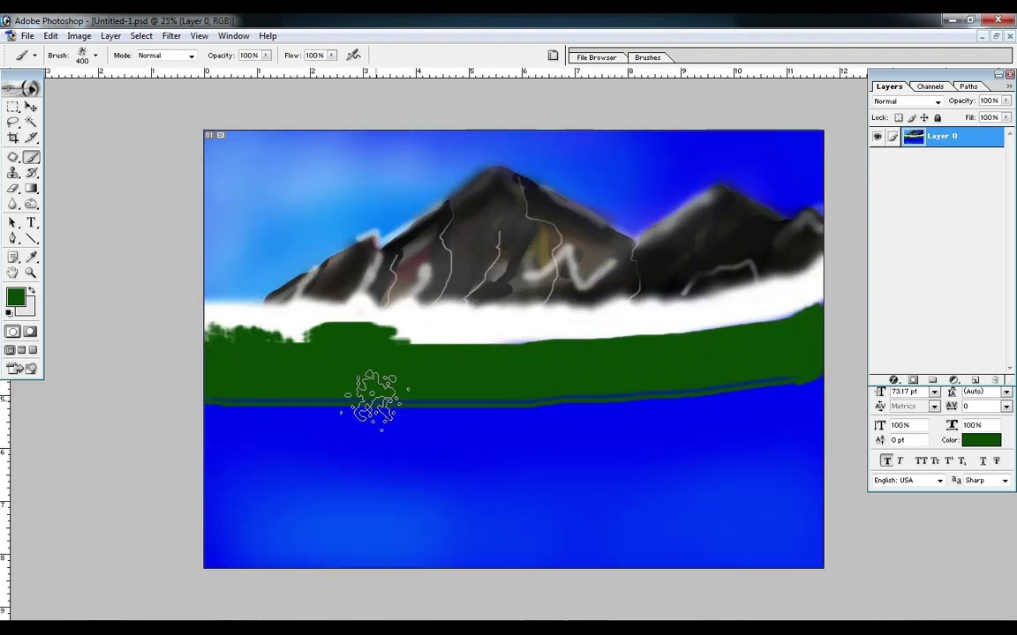
{"action": "key", "text": "bracketleft"}
{"action": "key", "text": "bracketleft"}
{"action": "key", "text": "bracketleft"}
{"action": "key", "text": "bracketleft"}
{"action": "key", "text": "bracketleft"}
{"action": "left_click_drag", "start_coordinate": [231, 306], "coordinate": [216, 295]}
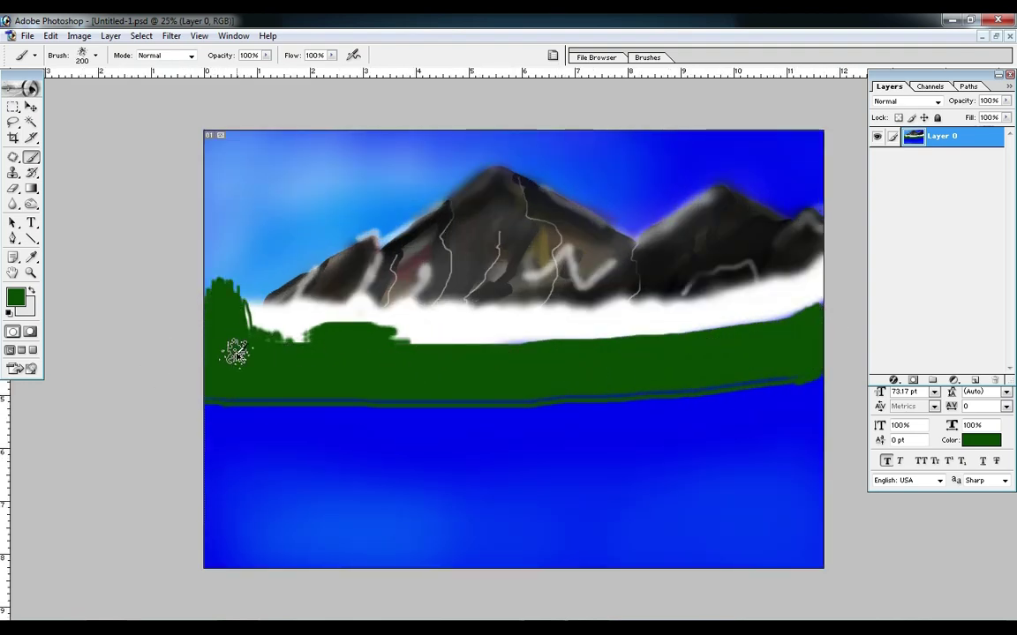
{"action": "key", "text": "ctrl+z"}
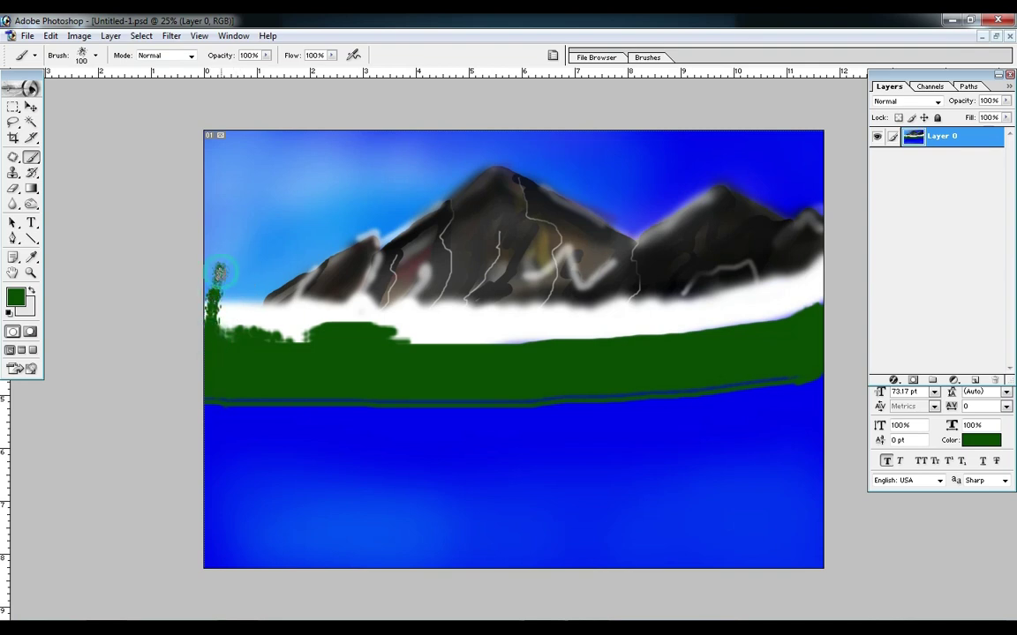
Step: Paint a clump of tall dark green trees at the left edge of the land with a small spatter brush
{"action": "mouse_move", "coordinate": [218, 317]}
{"action": "left_mouse_down"}
{"action": "mouse_move", "coordinate": [227, 304]}
{"action": "mouse_move", "coordinate": [219, 252]}
{"action": "left_mouse_up"}
{"action": "left_click", "coordinate": [233, 301], "text": "ctrl"}
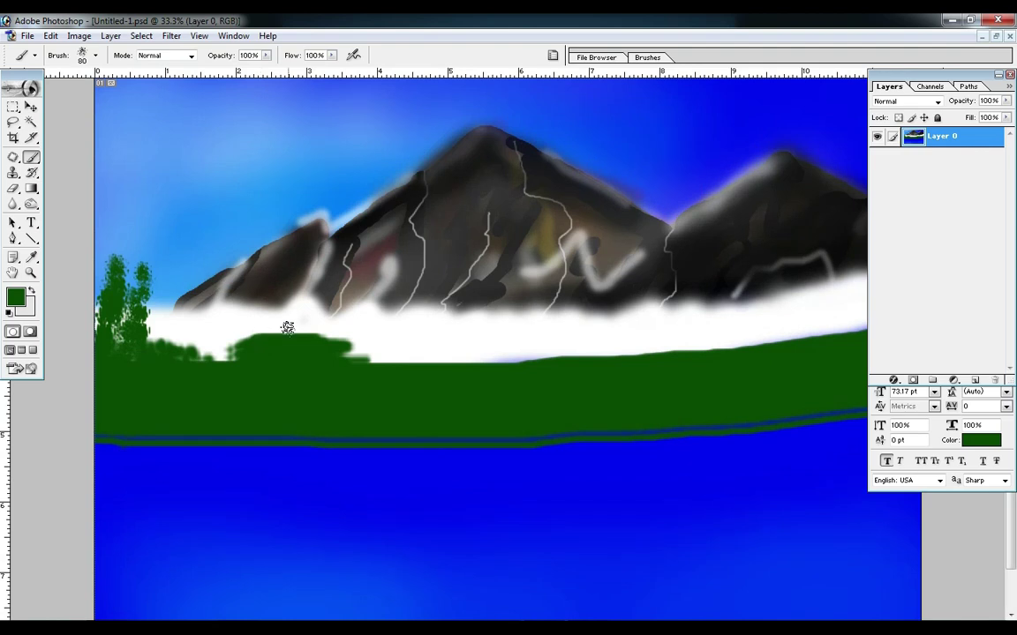
{"action": "left_click", "coordinate": [182, 318], "text": "ctrl"}
{"action": "left_click_drag", "start_coordinate": [334, 453], "coordinate": [334, 462]}
{"action": "key", "text": "bracketright"}
{"action": "mouse_move", "coordinate": [53, 282]}
{"action": "left_mouse_down"}
{"action": "mouse_move", "coordinate": [97, 375]}
{"action": "mouse_move", "coordinate": [102, 338]}
{"action": "mouse_move", "coordinate": [132, 402]}
{"action": "mouse_move", "coordinate": [139, 336]}
{"action": "left_mouse_up"}
Step: Add a narrow pointed tree and more foliage on the right side of the tree clump with a finer spatter brush
{"action": "key", "text": "bracketleft"}
{"action": "key", "text": "bracketleft"}
{"action": "key", "text": "bracketleft"}
{"action": "key", "text": "bracketleft"}
{"action": "left_click_drag", "start_coordinate": [141, 287], "coordinate": [163, 416]}
{"action": "key", "text": "bracketright"}
{"action": "key", "text": "bracketright"}
{"action": "key", "text": "bracketleft"}
{"action": "key", "text": "bracketleft"}
{"action": "mouse_move", "coordinate": [172, 431]}
{"action": "left_mouse_down"}
{"action": "mouse_move", "coordinate": [176, 360]}
{"action": "mouse_move", "coordinate": [181, 414]}
{"action": "mouse_move", "coordinate": [183, 396]}
{"action": "mouse_move", "coordinate": [196, 441]}
{"action": "mouse_move", "coordinate": [195, 350]}
{"action": "left_mouse_up"}
Step: Paint low green bushes to the right of the trees with a 150 px spatter brush
{"action": "key", "text": "bracketright"}
{"action": "key", "text": "bracketright"}
{"action": "key", "text": "bracketright"}
{"action": "key", "text": "ctrl+0"}
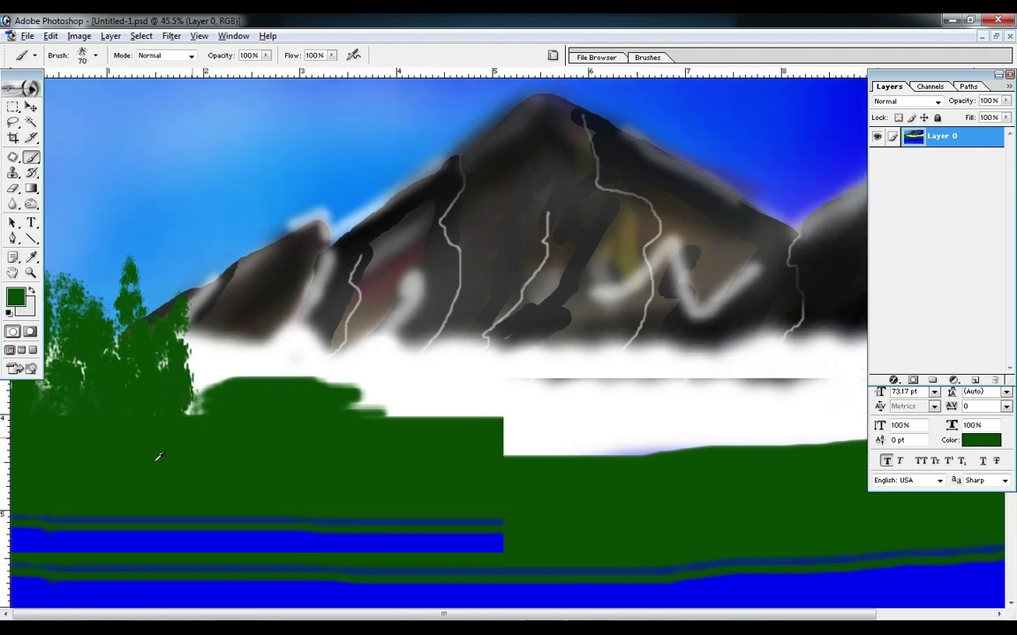
{"action": "mouse_move", "coordinate": [329, 331]}
{"action": "left_mouse_down"}
{"action": "mouse_move", "coordinate": [354, 338]}
{"action": "mouse_move", "coordinate": [353, 329]}
{"action": "mouse_move", "coordinate": [324, 338]}
{"action": "mouse_move", "coordinate": [390, 364]}
{"action": "left_mouse_up"}
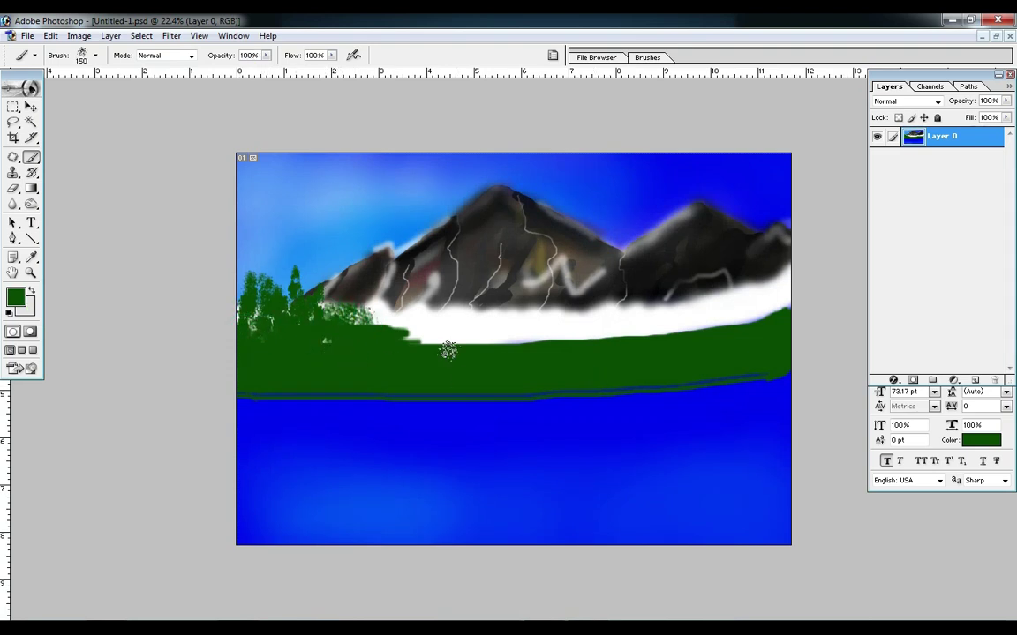
Step: Shade the trees at the left edge with black foliage patches using a spatter brush starting at 100 px
{"action": "left_click", "coordinate": [16, 298]}
{"action": "left_click", "coordinate": [333, 298]}
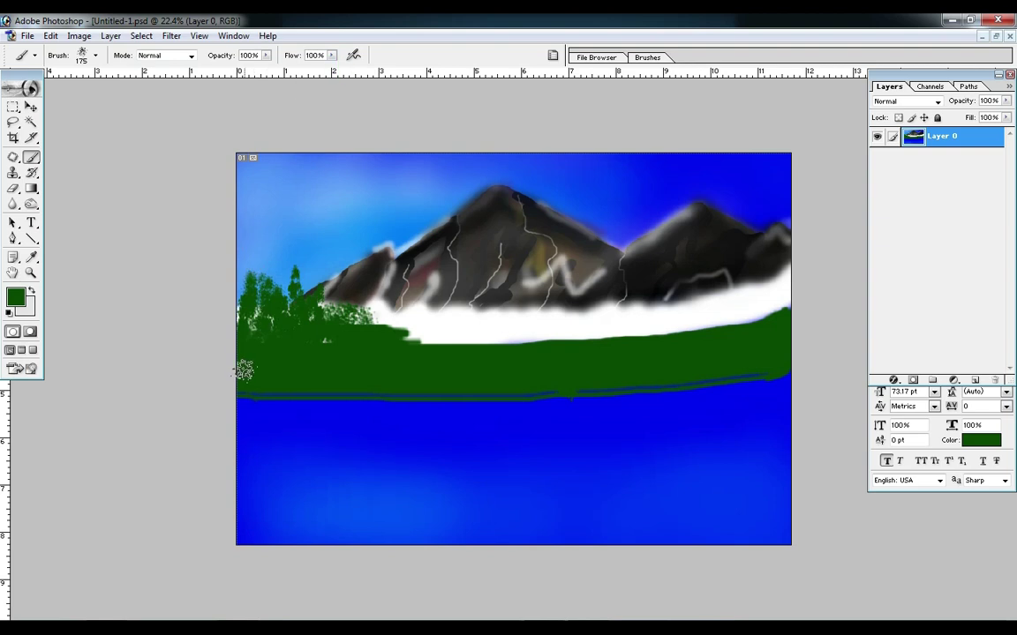
{"action": "key", "text": "x"}
{"action": "key", "text": "ctrl+plus"}
{"action": "key", "text": "d"}
{"action": "key", "text": "bracketleft"}
{"action": "key", "text": "bracketleft"}
{"action": "left_click", "coordinate": [16, 298]}
{"action": "left_click", "coordinate": [335, 298]}
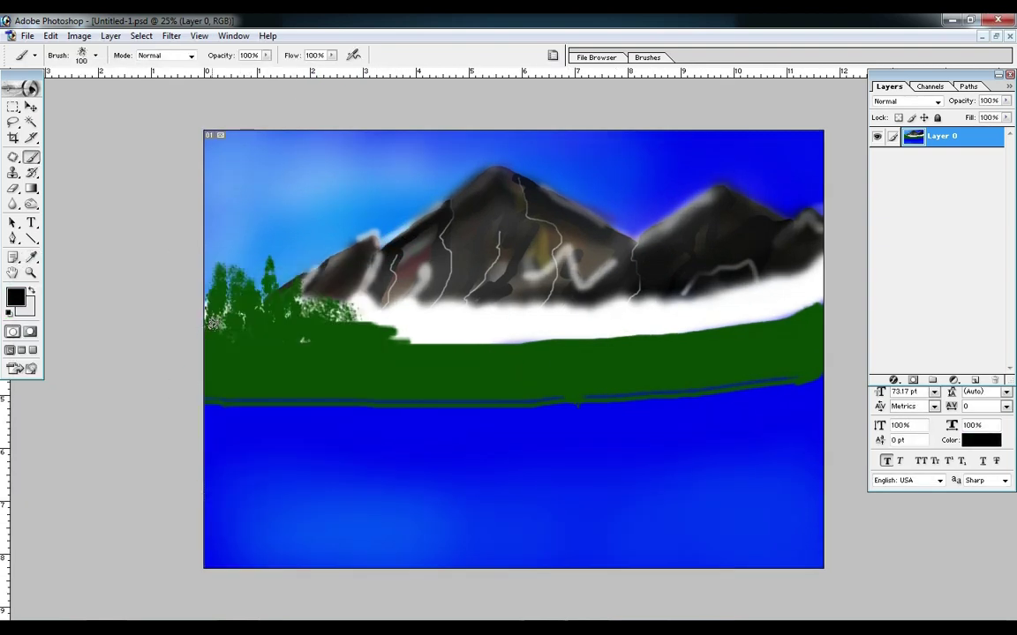
{"action": "key", "text": "ctrl+plus"}
{"action": "key", "text": "ctrl+plus"}
{"action": "key", "text": "Tab"}
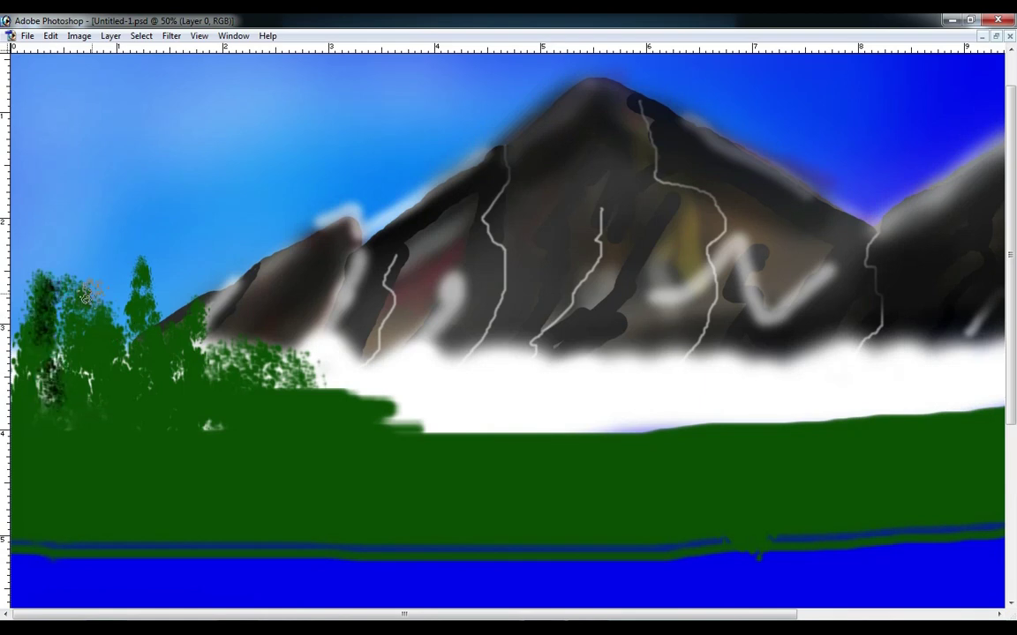
{"action": "mouse_move", "coordinate": [75, 302]}
{"action": "left_mouse_down"}
{"action": "mouse_move", "coordinate": [80, 366]}
{"action": "mouse_move", "coordinate": [93, 336]}
{"action": "mouse_move", "coordinate": [128, 362]}
{"action": "left_mouse_up"}
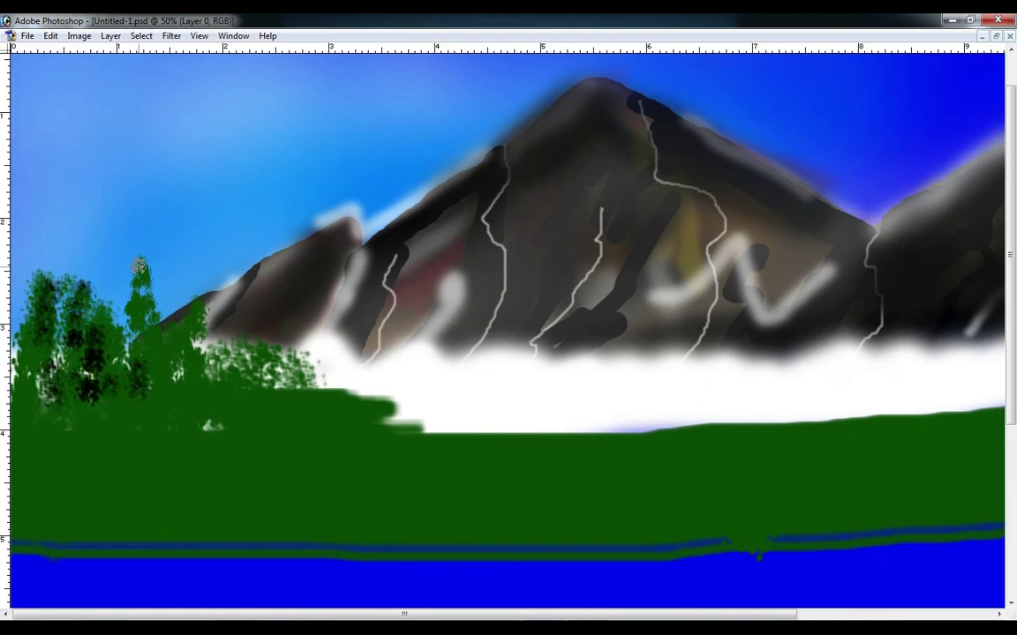
{"action": "mouse_move", "coordinate": [138, 315]}
{"action": "left_mouse_down"}
{"action": "mouse_move", "coordinate": [164, 383]}
{"action": "mouse_move", "coordinate": [165, 346]}
{"action": "mouse_move", "coordinate": [179, 341]}
{"action": "mouse_move", "coordinate": [206, 424]}
{"action": "left_mouse_up"}
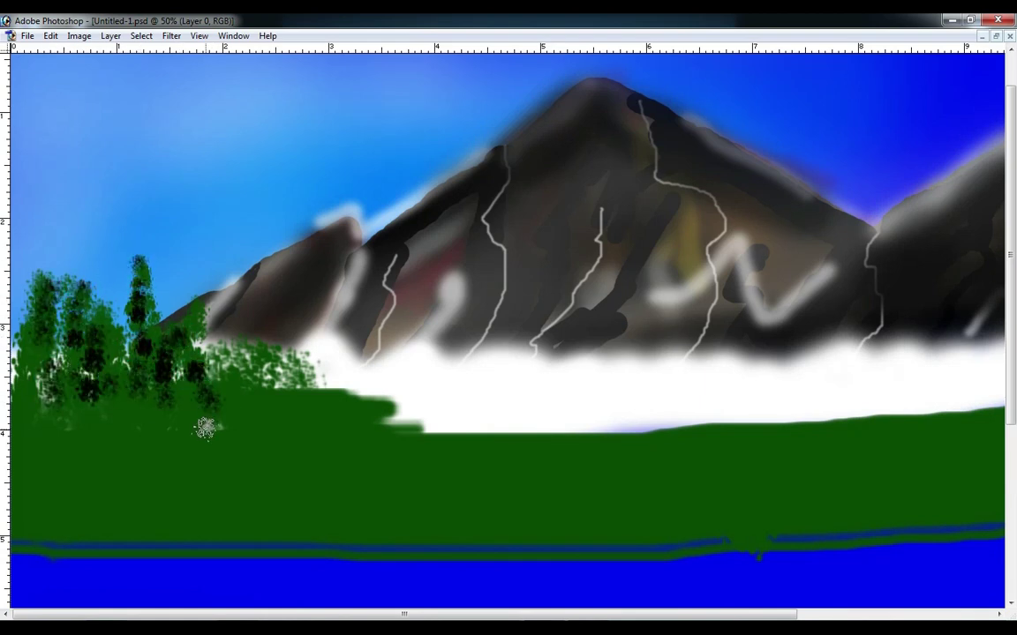
Step: Paint a black bush on the shoreline and a row of black bushes along the green land's upper edge
{"action": "key", "text": "ctrl+0"}
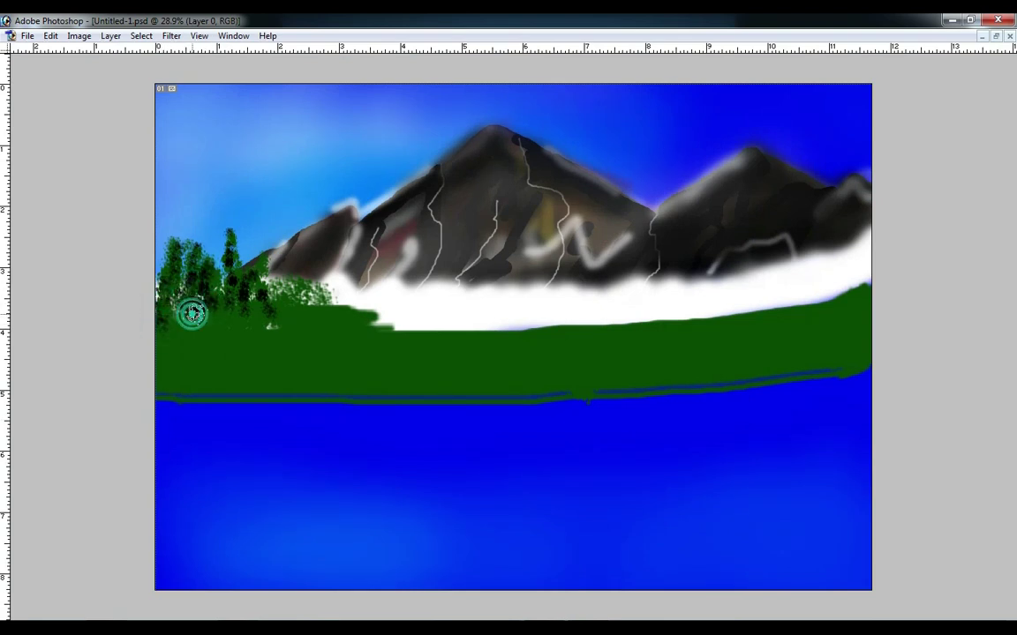
{"action": "left_click_drag", "start_coordinate": [453, 390], "coordinate": [466, 394]}
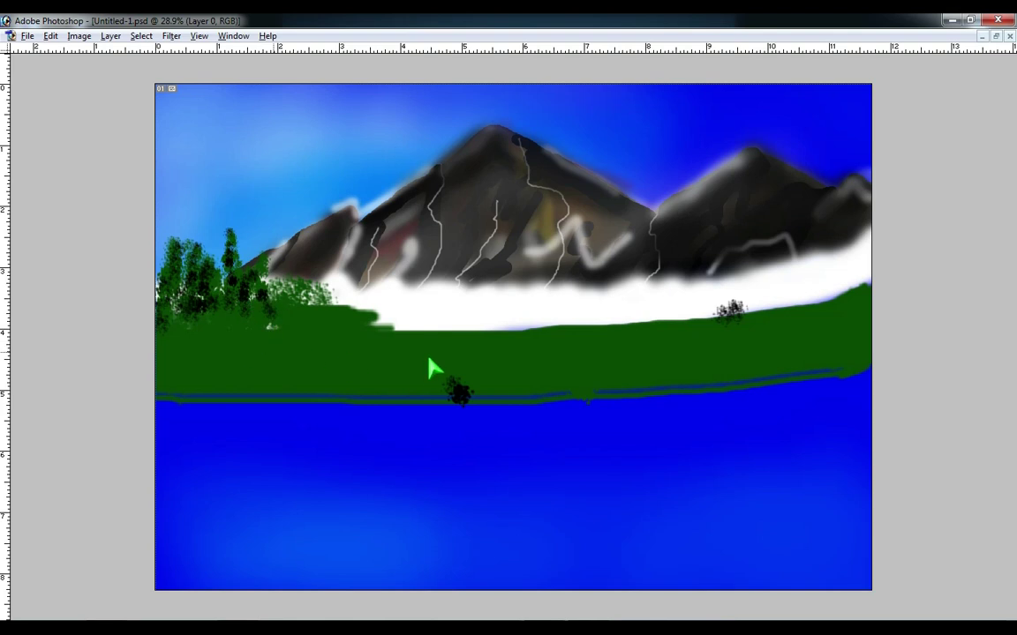
{"action": "mouse_move", "coordinate": [855, 295]}
{"action": "left_mouse_down"}
{"action": "mouse_move", "coordinate": [821, 292]}
{"action": "mouse_move", "coordinate": [738, 323]}
{"action": "mouse_move", "coordinate": [558, 333]}
{"action": "left_mouse_up"}
{"action": "mouse_move", "coordinate": [289, 309]}
{"action": "left_mouse_down"}
{"action": "mouse_move", "coordinate": [419, 340]}
{"action": "mouse_move", "coordinate": [516, 335]}
{"action": "left_mouse_up"}
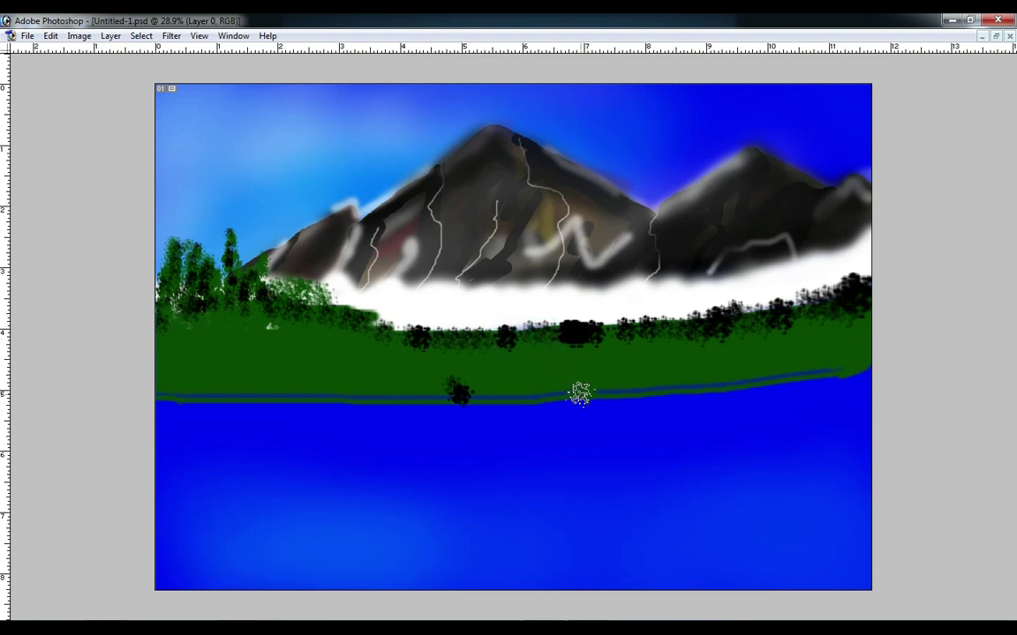
Step: Choose the 134 px grass brush and stamp grass tufts beside the black shoreline bush
{"action": "key", "text": "Tab"}
{"action": "right_click", "coordinate": [521, 371]}
{"action": "left_click", "coordinate": [484, 457]}
{"action": "key", "text": "Return"}
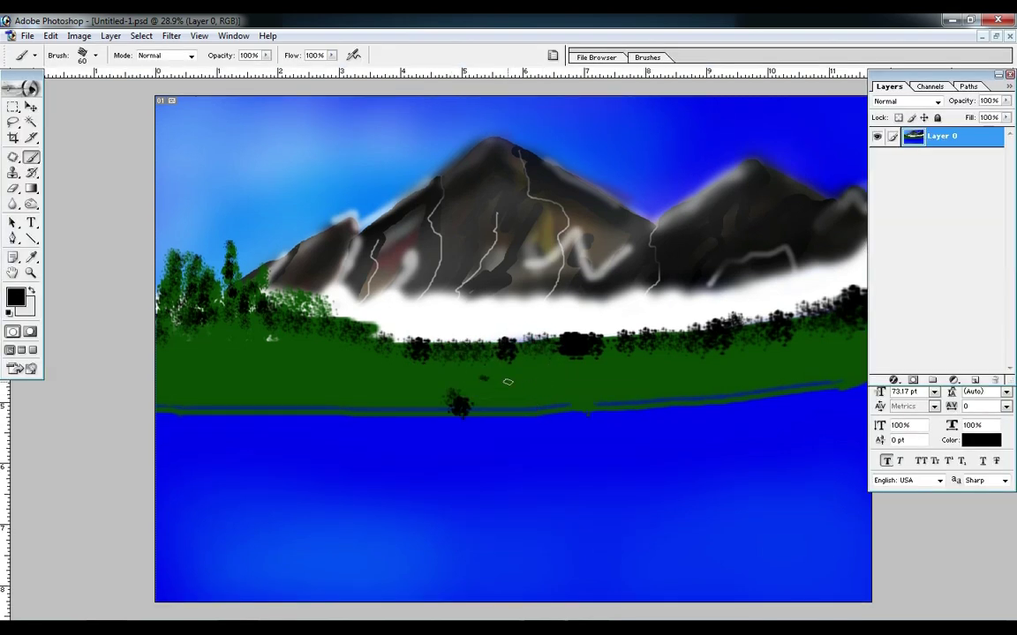
{"action": "right_click", "coordinate": [507, 382]}
{"action": "scroll", "coordinate": [600, 477], "scroll_direction": "down", "scroll_amount": 2}
{"action": "key", "text": "Return"}
{"action": "left_click", "coordinate": [488, 397]}
{"action": "left_click", "coordinate": [507, 394]}
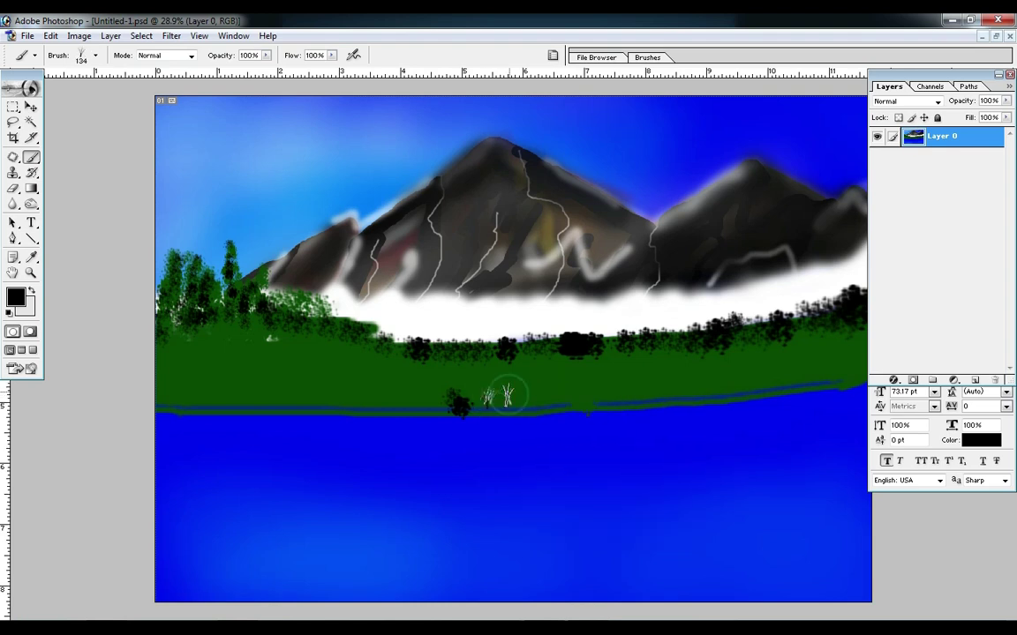
Step: Set the foreground colour to olive green for the grass brush
{"action": "left_click", "coordinate": [16, 298]}
{"action": "mouse_move", "coordinate": [227, 484]}
{"action": "left_mouse_down"}
{"action": "mouse_move", "coordinate": [227, 449]}
{"action": "mouse_move", "coordinate": [227, 459]}
{"action": "left_mouse_up"}
{"action": "left_click", "coordinate": [208, 411]}
{"action": "key", "text": "Return"}
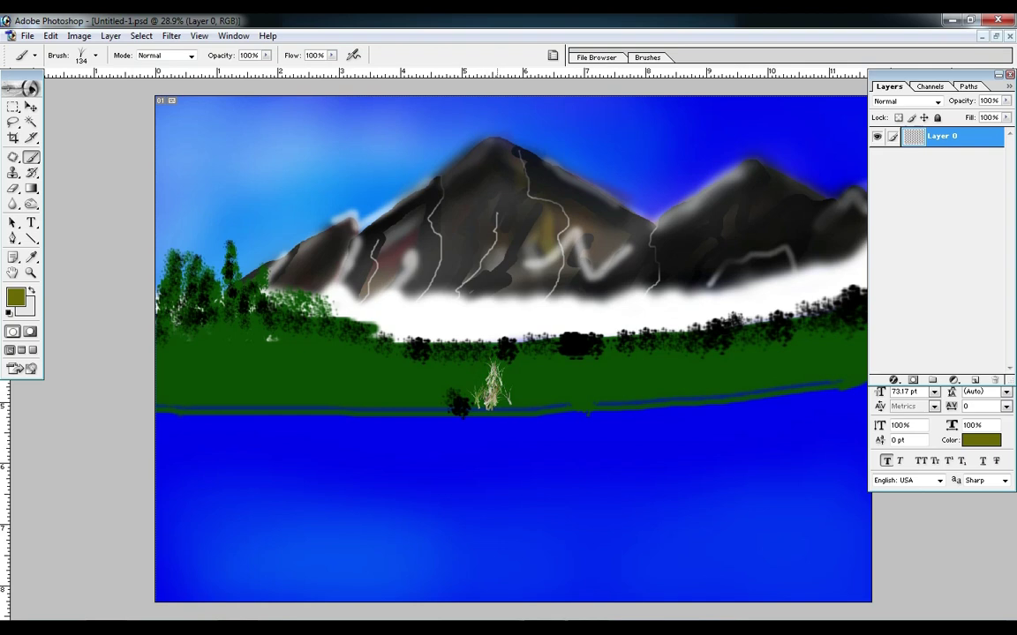
Step: Set the background colour to red, stamp reddish grass tufts near the shoreline bush, and sample the land's dark green as foreground
{"action": "left_click", "coordinate": [26, 307]}
{"action": "left_click_drag", "start_coordinate": [227, 329], "coordinate": [227, 313]}
{"action": "key", "text": "Return"}
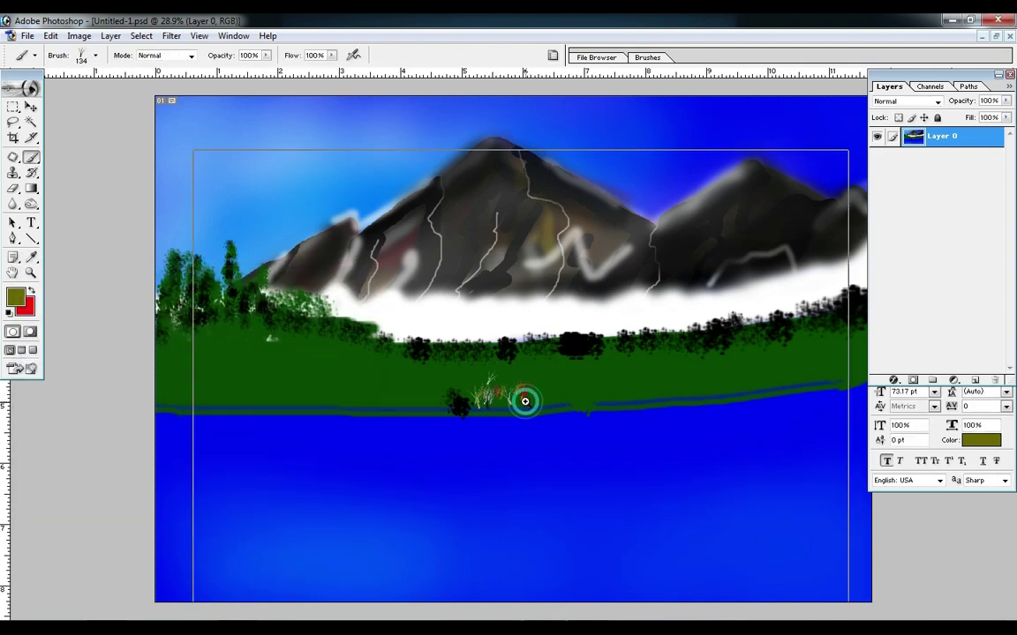
{"action": "left_click", "coordinate": [524, 402], "text": "alt"}
{"action": "key", "text": "ctrl+plus"}
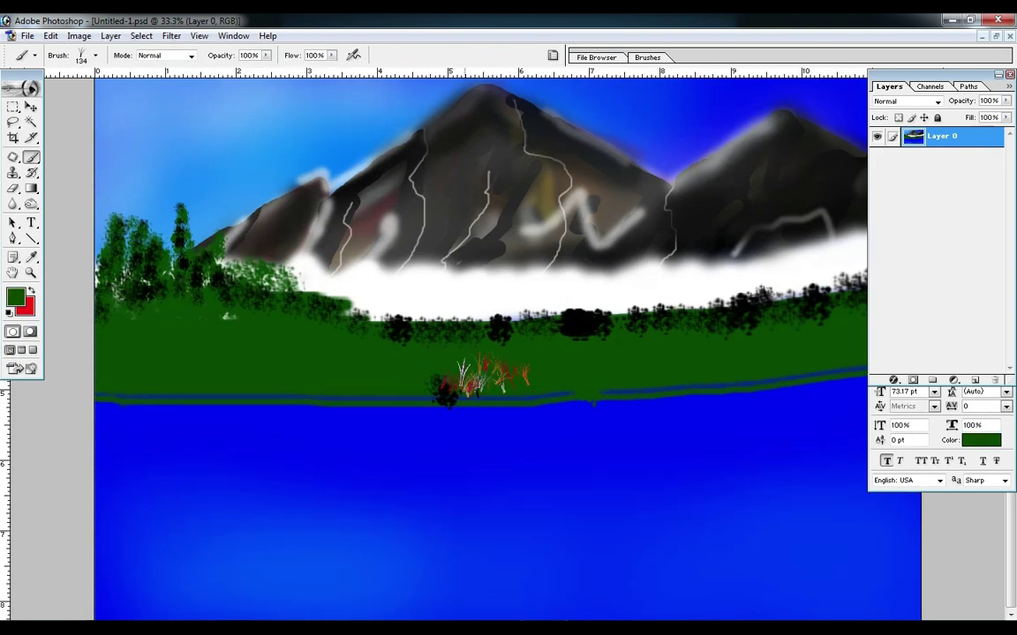
Step: Undo the reddish grass tufts and set the background colour to green for the grass brush
{"action": "key", "text": "ctrl+z"}
{"action": "left_click", "coordinate": [26, 307]}
{"action": "left_click_drag", "start_coordinate": [227, 317], "coordinate": [227, 426]}
{"action": "key", "text": "Return"}
{"action": "left_click_drag", "start_coordinate": [463, 393], "coordinate": [503, 386]}
{"action": "left_click", "coordinate": [26, 307]}
{"action": "left_click", "coordinate": [168, 441]}
{"action": "key", "text": "Return"}
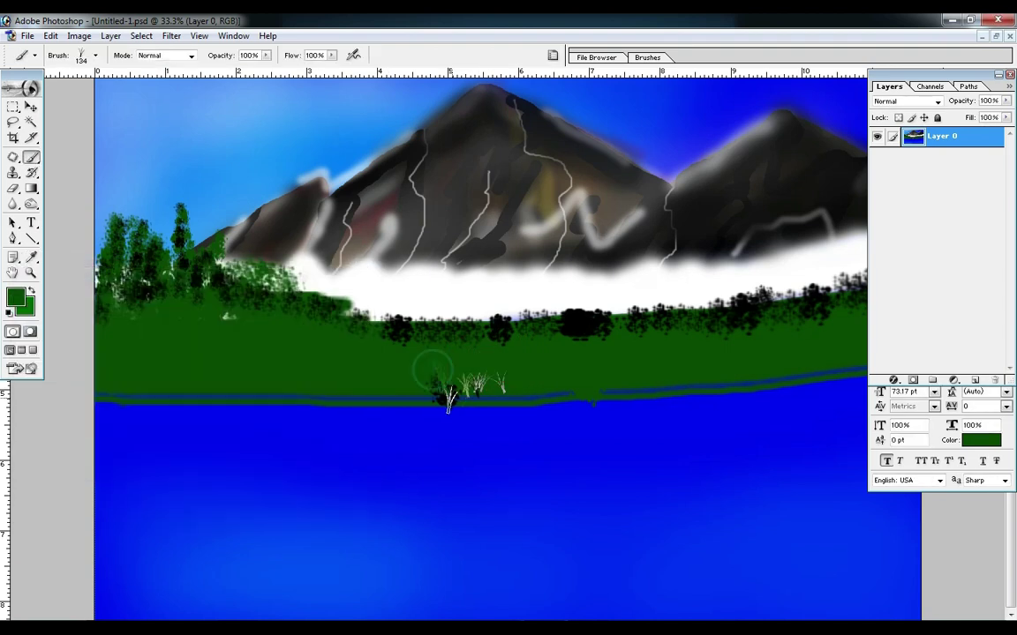
Step: Enlarge the grass brush to 200 px and paint green grass across the right half of the land
{"action": "key", "text": "bracketright"}
{"action": "key", "text": "bracketright"}
{"action": "key", "text": "bracketright"}
{"action": "mouse_move", "coordinate": [583, 353]}
{"action": "left_mouse_down"}
{"action": "mouse_move", "coordinate": [555, 381]}
{"action": "mouse_move", "coordinate": [498, 340]}
{"action": "mouse_move", "coordinate": [455, 374]}
{"action": "mouse_move", "coordinate": [688, 358]}
{"action": "left_mouse_up"}
{"action": "key", "text": "ctrl+minus"}
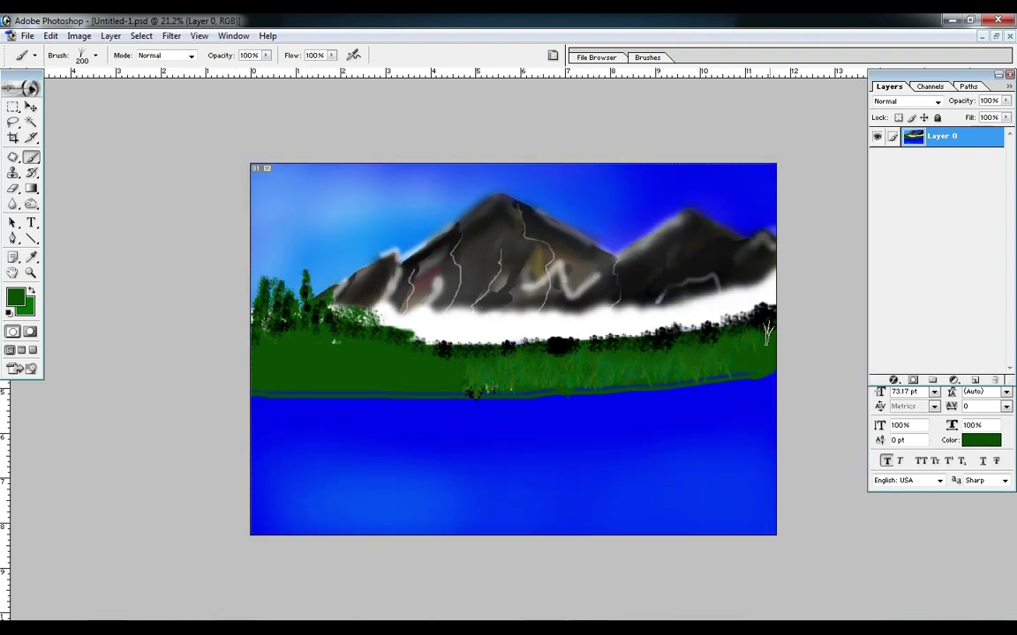
Step: Set the foreground colour to near-black and paint darker grass over the whole width of the land
{"action": "left_click", "coordinate": [19, 300]}
{"action": "left_click", "coordinate": [106, 472]}
{"action": "key", "text": "Return"}
{"action": "mouse_move", "coordinate": [414, 362]}
{"action": "left_mouse_down"}
{"action": "mouse_move", "coordinate": [544, 383]}
{"action": "mouse_move", "coordinate": [744, 342]}
{"action": "left_mouse_up"}
{"action": "mouse_move", "coordinate": [664, 340]}
{"action": "left_mouse_down"}
{"action": "mouse_move", "coordinate": [565, 331]}
{"action": "mouse_move", "coordinate": [500, 353]}
{"action": "left_mouse_up"}
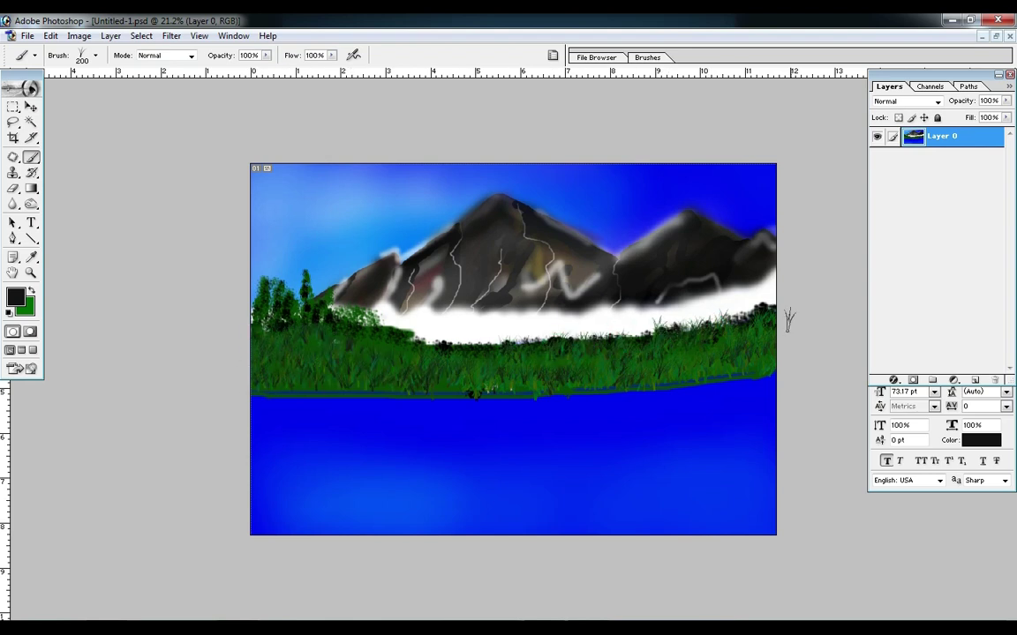
Step: Set the foreground colour to dark brown and paint brownish grass blades over the shore
{"action": "left_click", "coordinate": [26, 307]}
{"action": "left_click", "coordinate": [226, 465]}
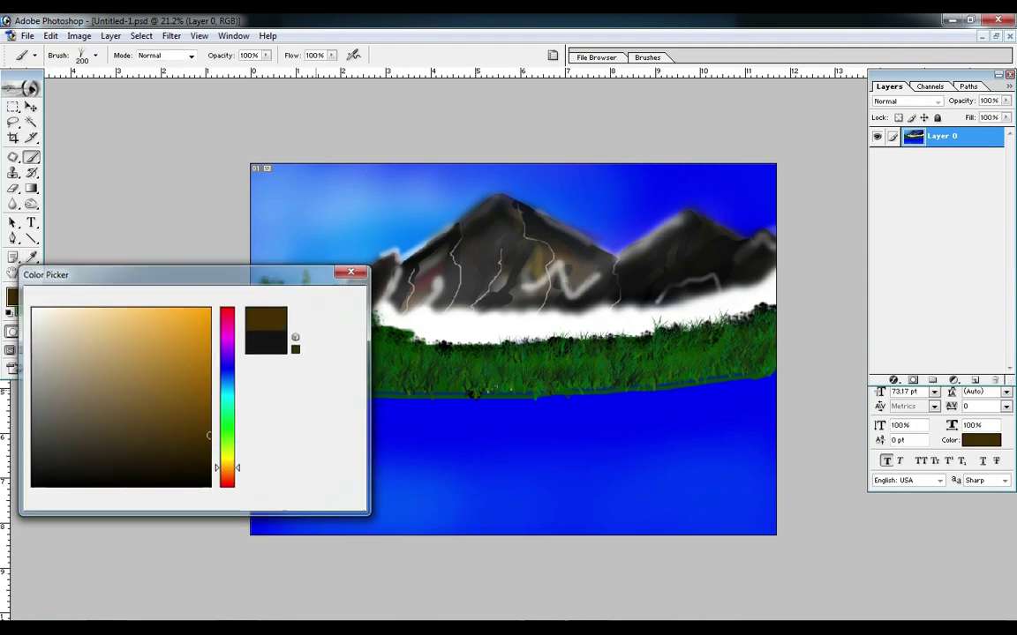
{"action": "key", "text": "Return"}
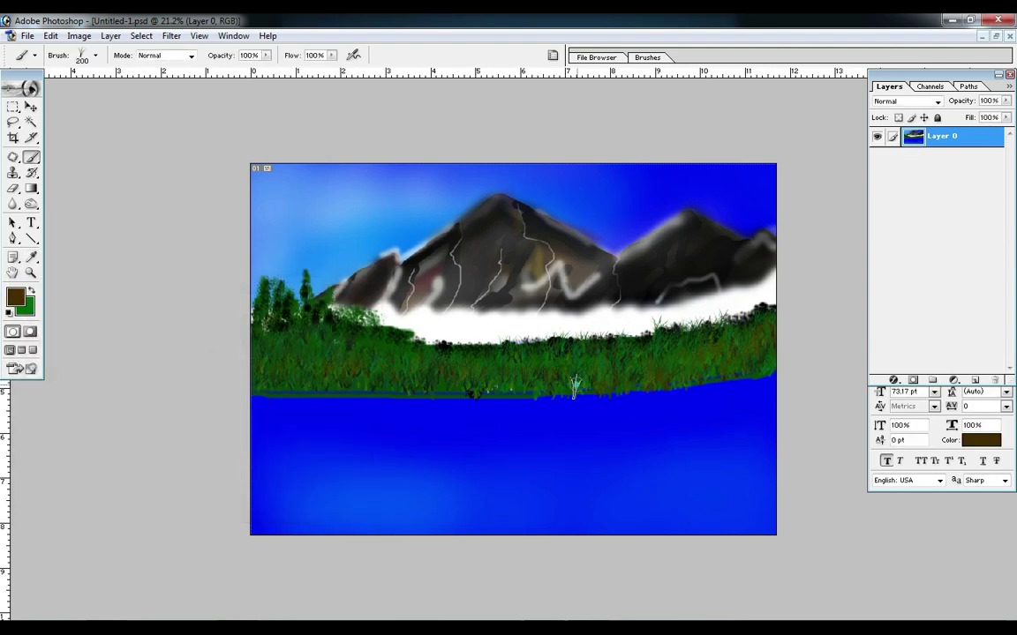
Step: Set the foreground colour to dark olive and paint olive grass blades across the land
{"action": "left_click", "coordinate": [15, 299]}
{"action": "left_click", "coordinate": [320, 366]}
{"action": "key", "text": "Return"}
{"action": "key", "text": "b"}
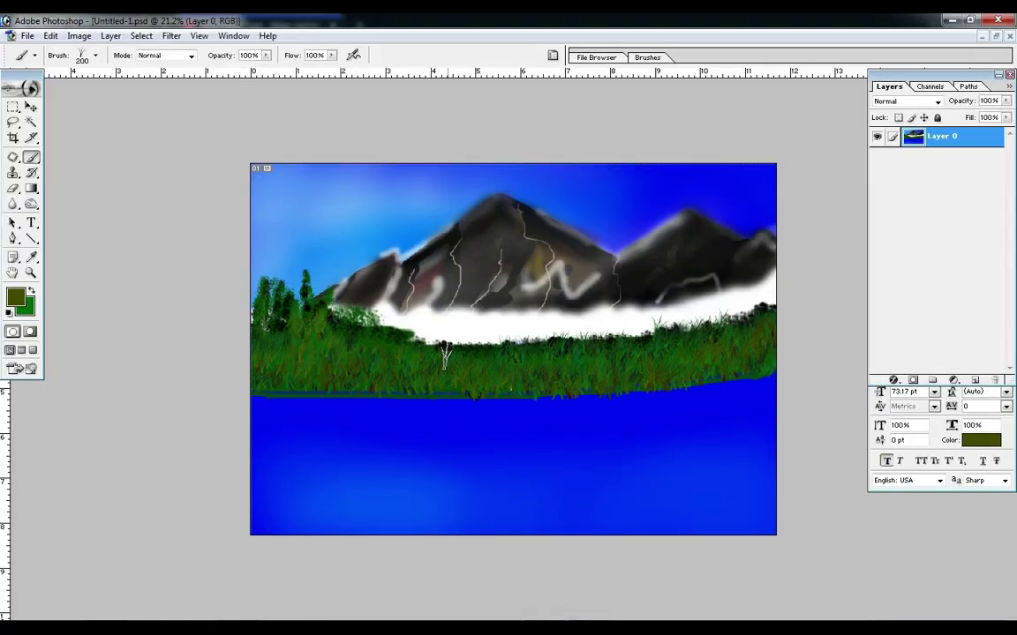
Step: Set the foreground colour to mustard yellow and paint yellowish grass across the land and along its upper edge
{"action": "left_click", "coordinate": [15, 298]}
{"action": "left_click", "coordinate": [218, 416]}
{"action": "key", "text": "Return"}
{"action": "left_click_drag", "start_coordinate": [264, 362], "coordinate": [283, 379]}
{"action": "mouse_move", "coordinate": [749, 362]}
{"action": "left_mouse_down"}
{"action": "mouse_move", "coordinate": [674, 366]}
{"action": "mouse_move", "coordinate": [652, 384]}
{"action": "mouse_move", "coordinate": [599, 377]}
{"action": "left_mouse_up"}
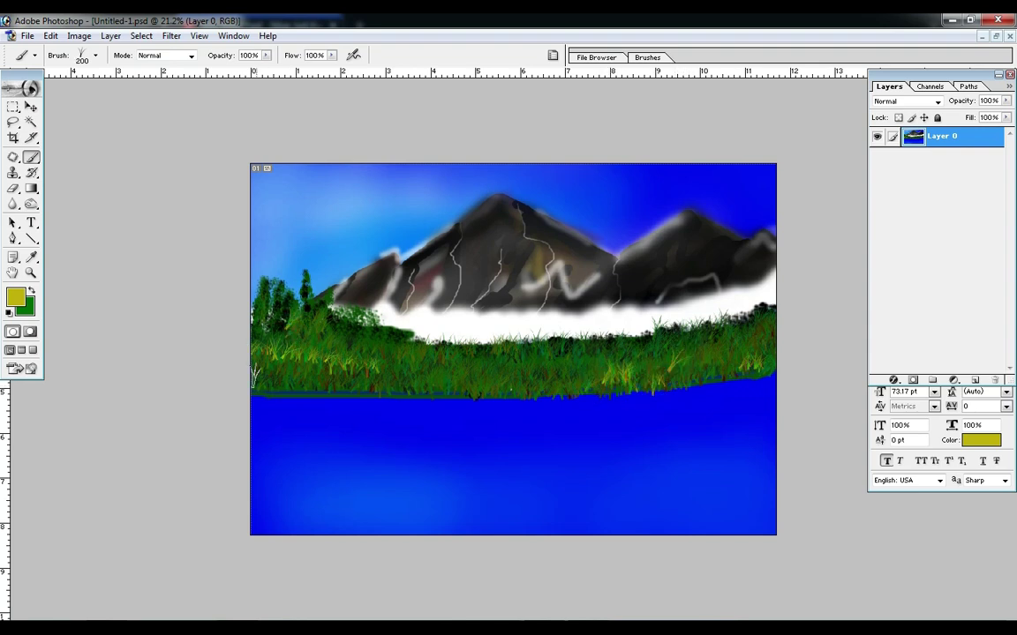
{"action": "mouse_move", "coordinate": [414, 344]}
{"action": "left_mouse_down"}
{"action": "mouse_move", "coordinate": [609, 342]}
{"action": "mouse_move", "coordinate": [774, 306]}
{"action": "left_mouse_up"}
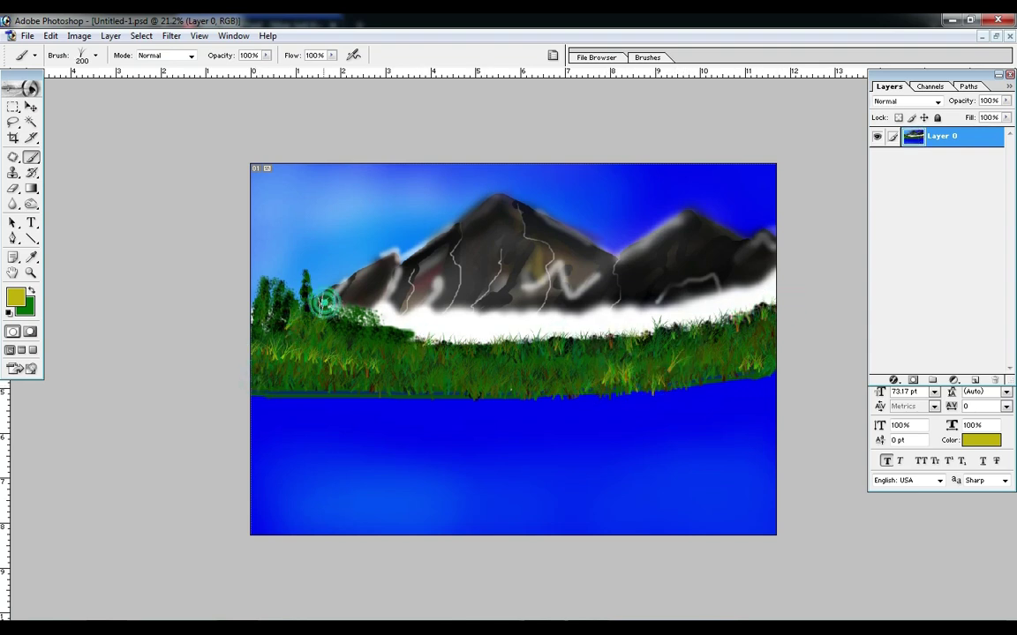
Step: Set the foreground colour to bright yellow and add bright grass tufts on the left part of the shore
{"action": "left_click", "coordinate": [15, 298]}
{"action": "left_click", "coordinate": [336, 297]}
{"action": "right_click", "coordinate": [330, 335]}
{"action": "left_click", "coordinate": [371, 433]}
{"action": "key", "text": "ctrl+plus"}
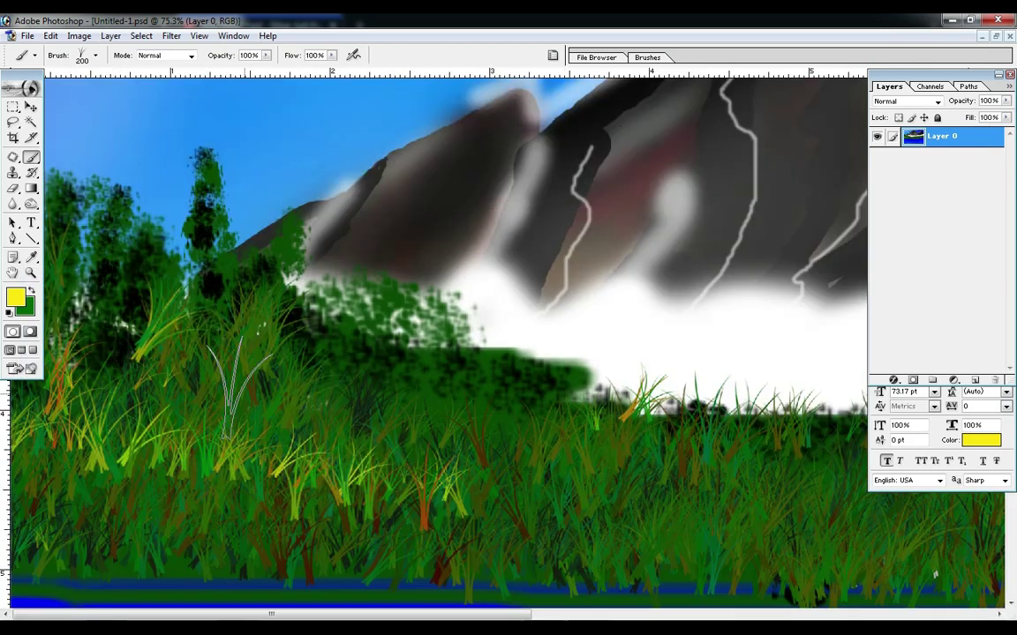
Step: Sample the water's blue as foreground colour and choose a rough spatter brush
{"action": "key", "text": "ctrl+0"}
{"action": "left_click", "coordinate": [322, 455], "text": "alt"}
{"action": "right_click", "coordinate": [194, 440]}
{"action": "key", "text": "ctrl+0"}
{"action": "double_click", "coordinate": [265, 540]}
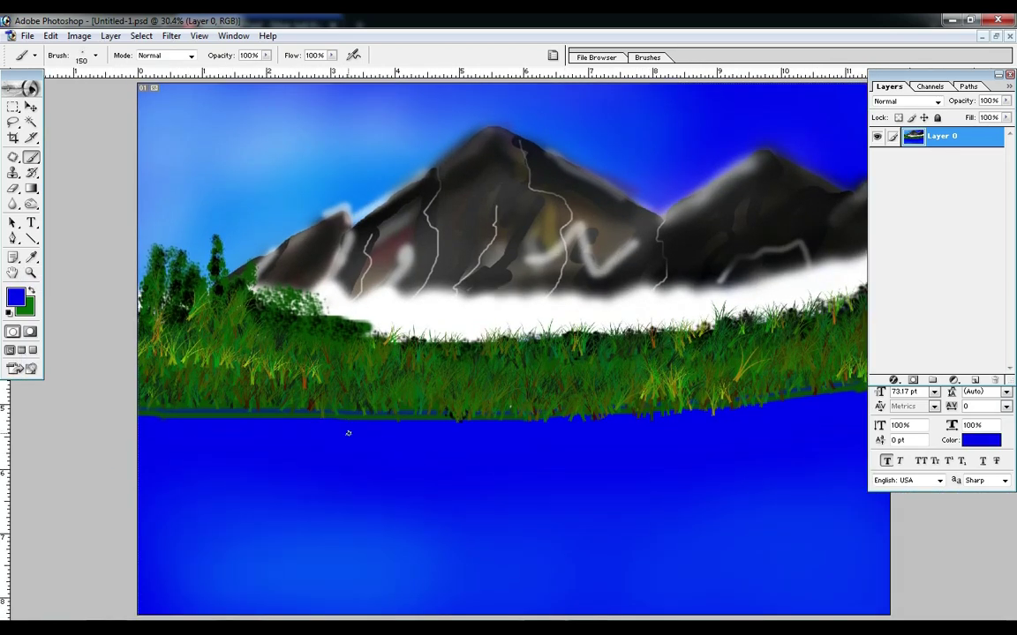
{"action": "key", "text": "ctrl+minus"}
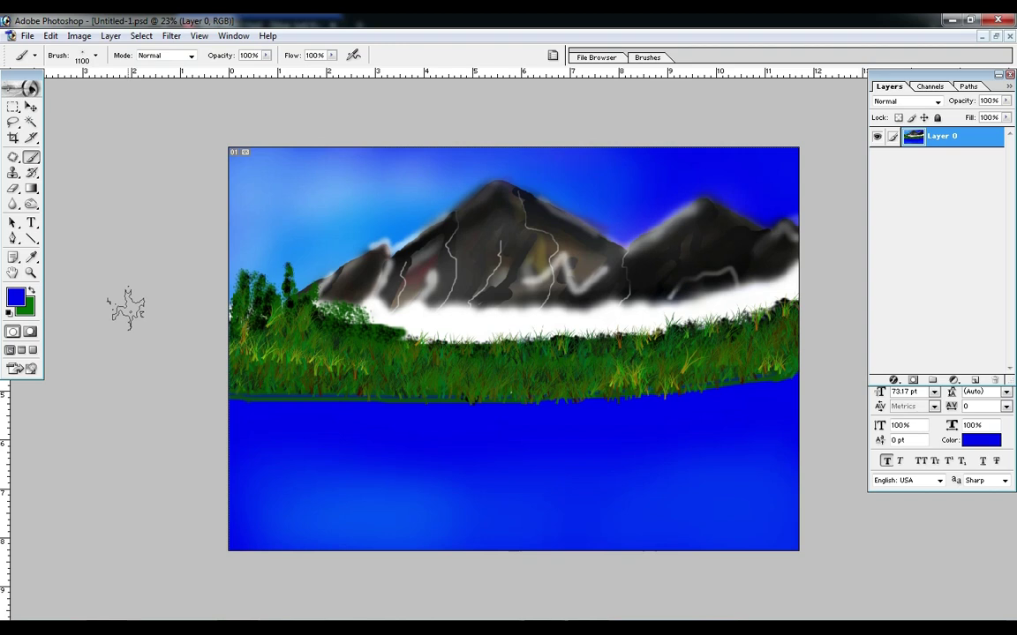
Step: Sample the grass green, reduce the spatter brush to 600 px and paint a green reflection in the water's left corner
{"action": "left_click", "coordinate": [283, 358], "text": "alt"}
{"action": "key", "text": "bracketleft"}
{"action": "key", "text": "bracketleft"}
{"action": "key", "text": "bracketleft"}
{"action": "key", "text": "bracketleft"}
{"action": "left_click", "coordinate": [283, 420]}
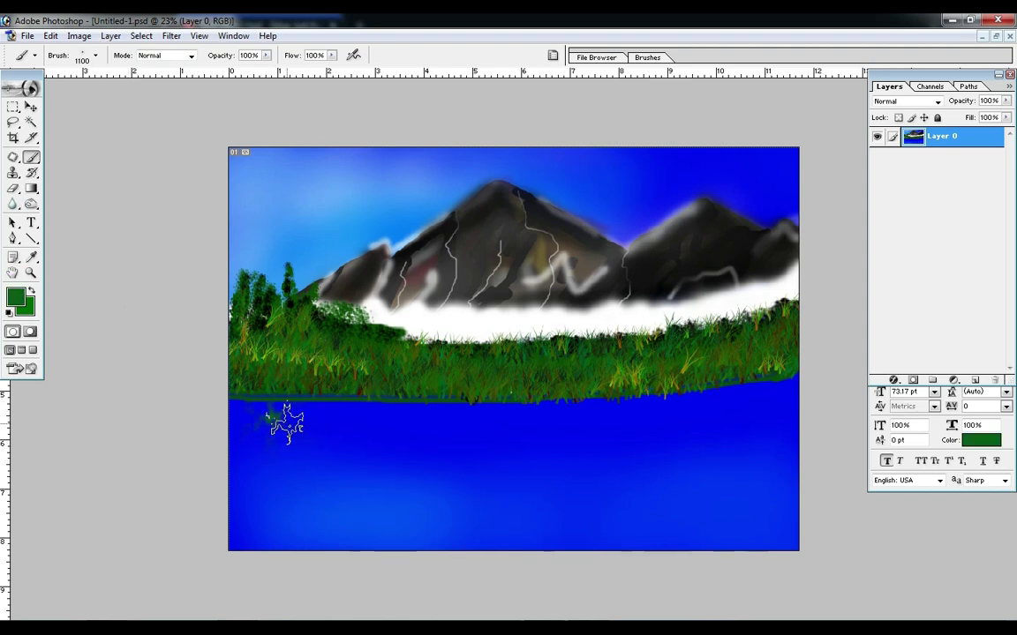
{"action": "mouse_move", "coordinate": [234, 413]}
{"action": "left_mouse_down"}
{"action": "mouse_move", "coordinate": [261, 401]}
{"action": "mouse_move", "coordinate": [268, 452]}
{"action": "mouse_move", "coordinate": [256, 481]}
{"action": "left_mouse_up"}
Step: Set the brush opacity to 67% and flow to 66%, and paint a green reflection in the water along the whole shoreline
{"action": "left_click_drag", "start_coordinate": [266, 54], "coordinate": [265, 64]}
{"action": "left_click_drag", "start_coordinate": [331, 55], "coordinate": [318, 75]}
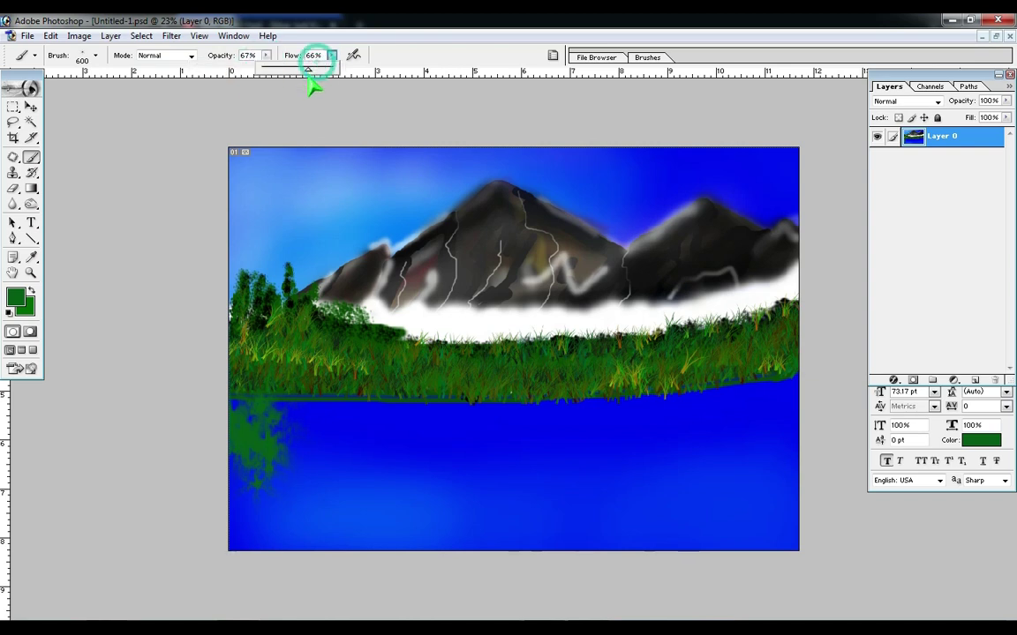
{"action": "mouse_move", "coordinate": [273, 442]}
{"action": "left_mouse_down"}
{"action": "mouse_move", "coordinate": [381, 411]}
{"action": "mouse_move", "coordinate": [446, 407]}
{"action": "mouse_move", "coordinate": [785, 445]}
{"action": "mouse_move", "coordinate": [747, 402]}
{"action": "mouse_move", "coordinate": [386, 426]}
{"action": "mouse_move", "coordinate": [237, 408]}
{"action": "left_mouse_up"}
{"action": "left_click_drag", "start_coordinate": [702, 425], "coordinate": [790, 388]}
{"action": "mouse_move", "coordinate": [266, 461]}
{"action": "left_mouse_down"}
{"action": "mouse_move", "coordinate": [266, 351]}
{"action": "mouse_move", "coordinate": [390, 363]}
{"action": "mouse_move", "coordinate": [251, 473]}
{"action": "mouse_move", "coordinate": [288, 452]}
{"action": "left_mouse_up"}
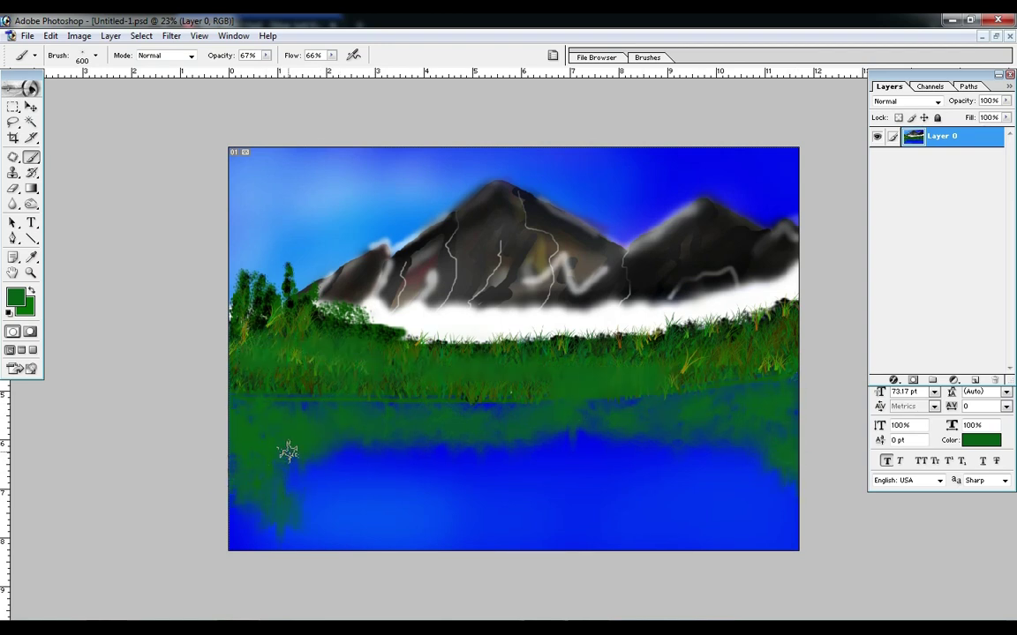
Step: Paint a bright yellow highlight along the left shoreline with the brush at 36% opacity and 29% flow
{"action": "left_click", "coordinate": [20, 302]}
{"action": "left_click", "coordinate": [226, 461]}
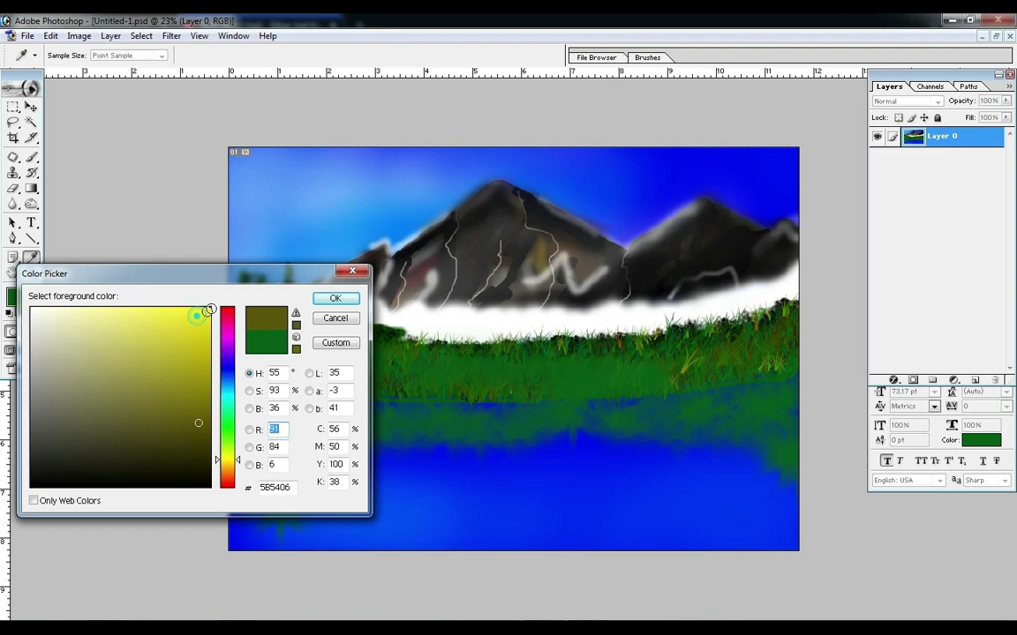
{"action": "left_click", "coordinate": [210, 308]}
{"action": "left_click", "coordinate": [335, 298]}
{"action": "key", "text": "b"}
{"action": "left_click", "coordinate": [242, 399]}
{"action": "left_click", "coordinate": [266, 55]}
{"action": "left_click_drag", "start_coordinate": [265, 69], "coordinate": [241, 69]}
{"action": "left_click", "coordinate": [331, 55]}
{"action": "left_click_drag", "start_coordinate": [330, 69], "coordinate": [300, 69]}
{"action": "mouse_move", "coordinate": [284, 403]}
{"action": "left_mouse_down"}
{"action": "mouse_move", "coordinate": [454, 403]}
{"action": "mouse_move", "coordinate": [333, 394]}
{"action": "left_mouse_up"}
Step: Sample the mist's white and paint a pale highlight along the right shoreline
{"action": "left_click", "coordinate": [397, 331], "text": "alt"}
{"action": "mouse_move", "coordinate": [459, 408]}
{"action": "left_mouse_down"}
{"action": "mouse_move", "coordinate": [623, 404]}
{"action": "mouse_move", "coordinate": [772, 377]}
{"action": "mouse_move", "coordinate": [459, 406]}
{"action": "mouse_move", "coordinate": [703, 379]}
{"action": "mouse_move", "coordinate": [489, 388]}
{"action": "mouse_move", "coordinate": [811, 368]}
{"action": "left_mouse_up"}
Step: Enlarge the brush to 400 px and paint dark green and yellow-green streaks into the shore's reflection, sampling colours from the picture
{"action": "key", "text": "bracketright"}
{"action": "key", "text": "bracketright"}
{"action": "left_click", "coordinate": [369, 233], "text": "alt"}
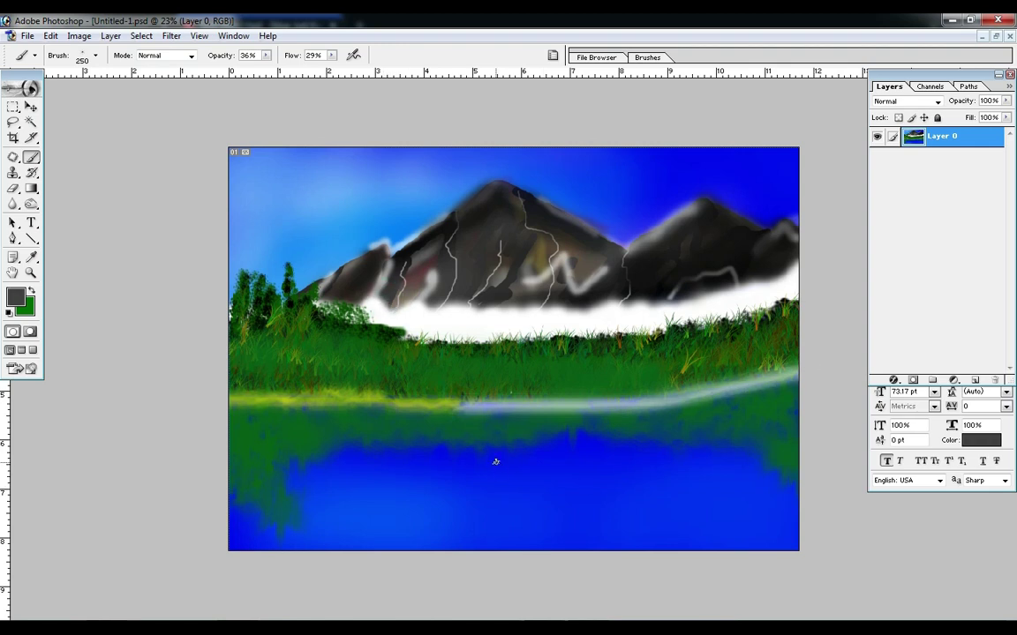
{"action": "key", "text": "bracketright"}
{"action": "key", "text": "bracketright"}
{"action": "left_click", "coordinate": [264, 441], "text": "alt"}
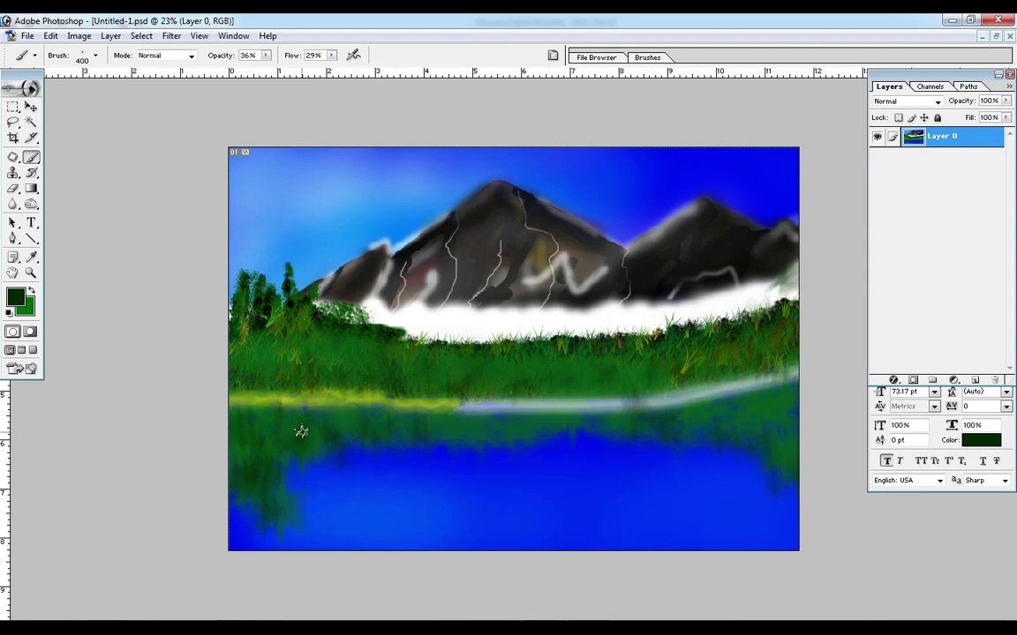
{"action": "left_click", "coordinate": [279, 401], "text": "alt"}
{"action": "left_click_drag", "start_coordinate": [279, 422], "coordinate": [243, 483]}
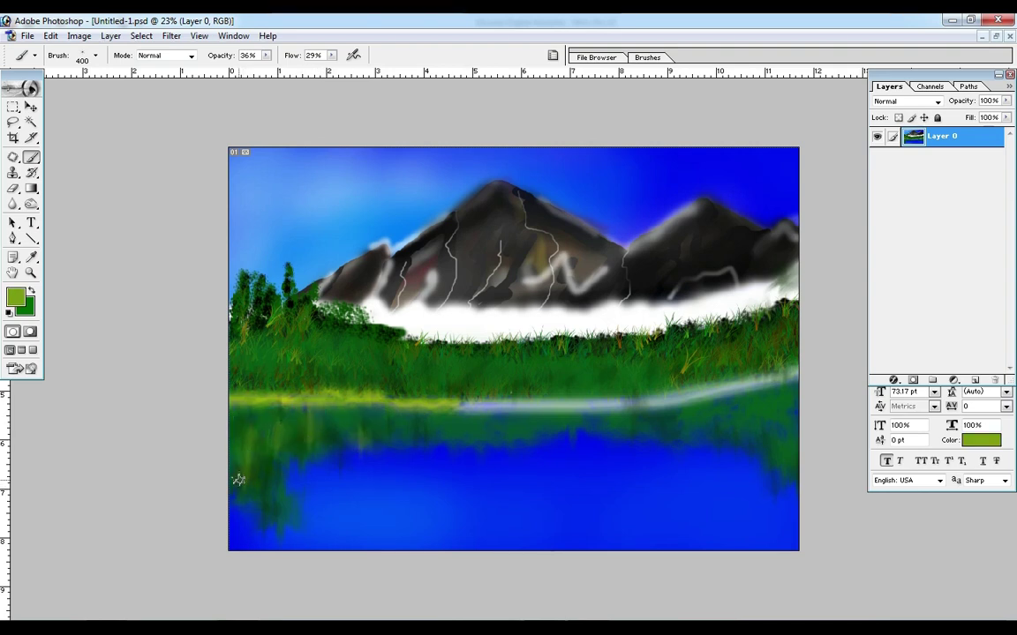
Step: Set the foreground colour to dark red and tint the main mountain's peak
{"action": "left_click", "coordinate": [15, 297]}
{"action": "left_click", "coordinate": [336, 297]}
{"action": "left_click", "coordinate": [500, 188]}
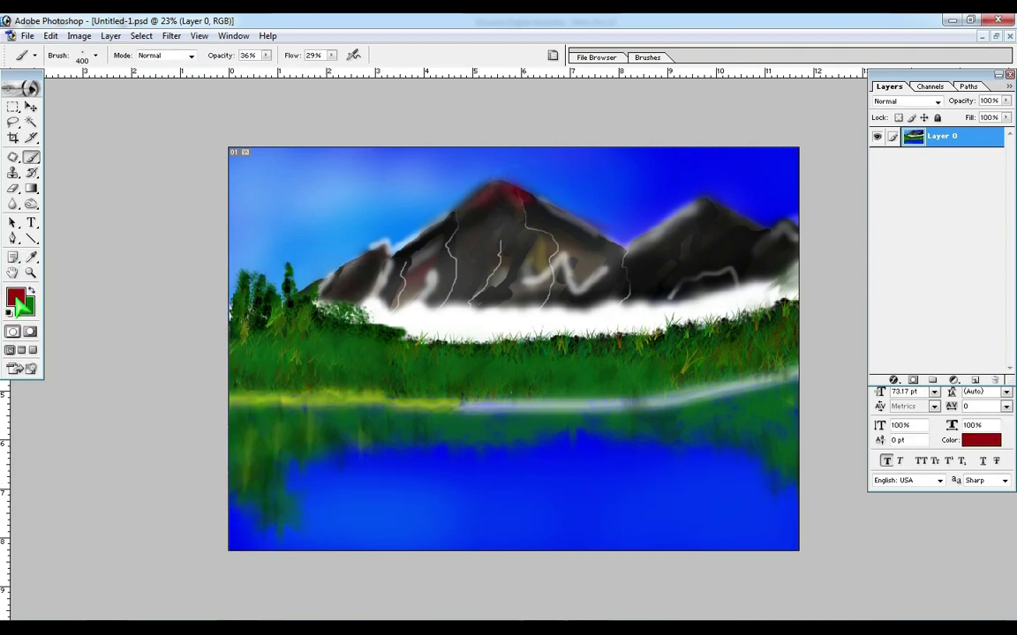
Step: Set the foreground colour to golden yellow and paint light patches on both mountains with a 300 px brush
{"action": "left_click", "coordinate": [16, 298]}
{"action": "left_click_drag", "start_coordinate": [218, 453], "coordinate": [220, 446]}
{"action": "left_click", "coordinate": [336, 297]}
{"action": "mouse_move", "coordinate": [520, 196]}
{"action": "left_mouse_down"}
{"action": "mouse_move", "coordinate": [481, 203]}
{"action": "mouse_move", "coordinate": [497, 181]}
{"action": "mouse_move", "coordinate": [510, 188]}
{"action": "mouse_move", "coordinate": [500, 261]}
{"action": "left_mouse_up"}
{"action": "key", "text": "bracketright"}
{"action": "left_click", "coordinate": [579, 263]}
{"action": "left_click", "coordinate": [657, 261]}
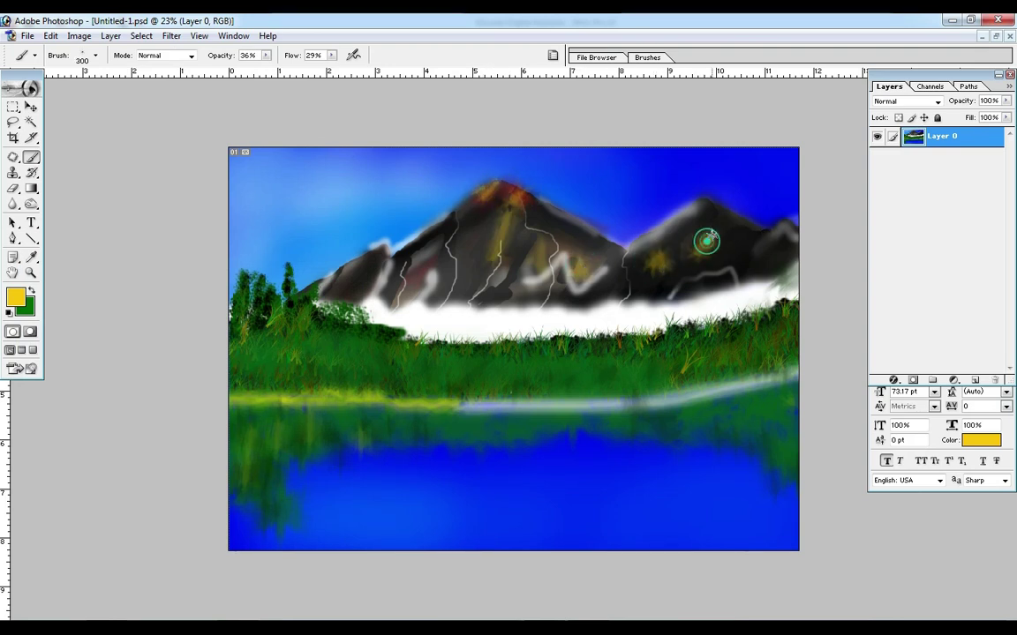
{"action": "key", "text": "ctrl+minus"}
{"action": "key", "text": "ctrl+minus"}
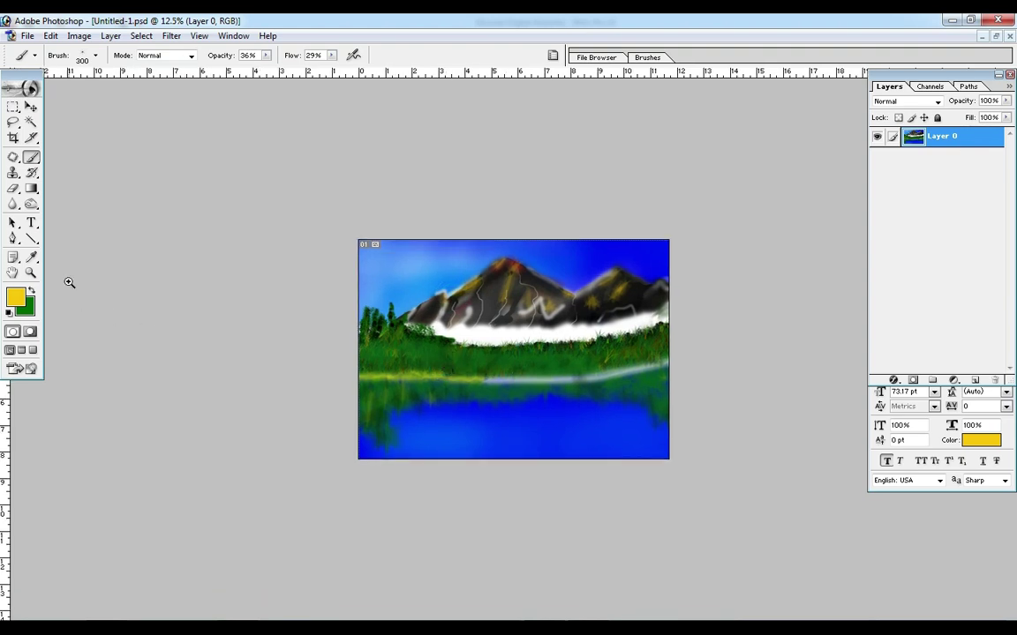
Step: Choose the 125 px round brush and set its opacity and flow to 100%
{"action": "key", "text": "ctrl+plus"}
{"action": "right_click", "coordinate": [529, 366]}
{"action": "scroll", "coordinate": [621, 477], "scroll_direction": "up", "scroll_amount": 3}
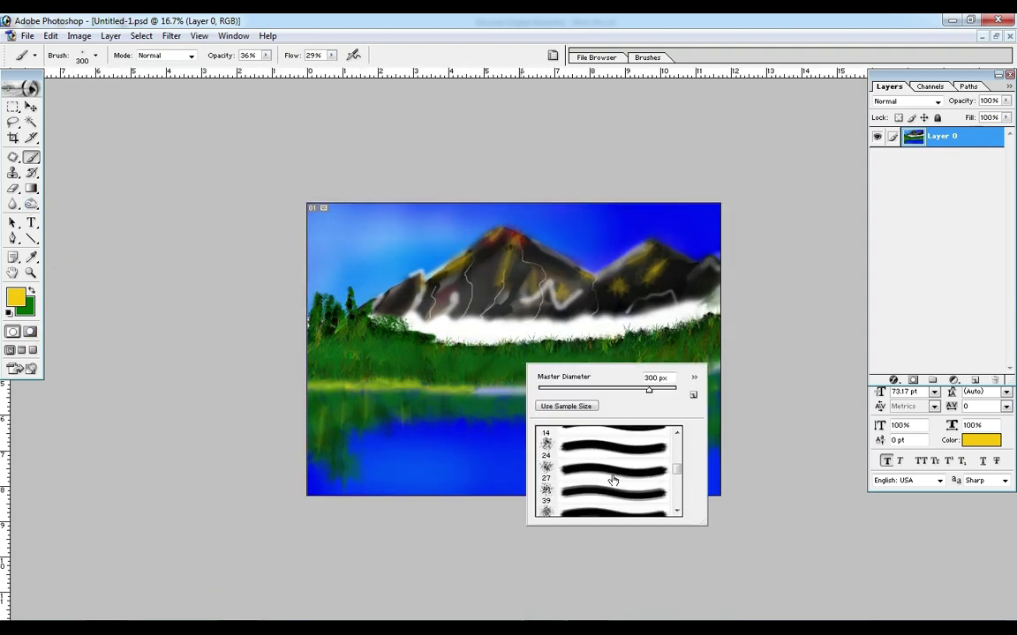
{"action": "left_click", "coordinate": [612, 449]}
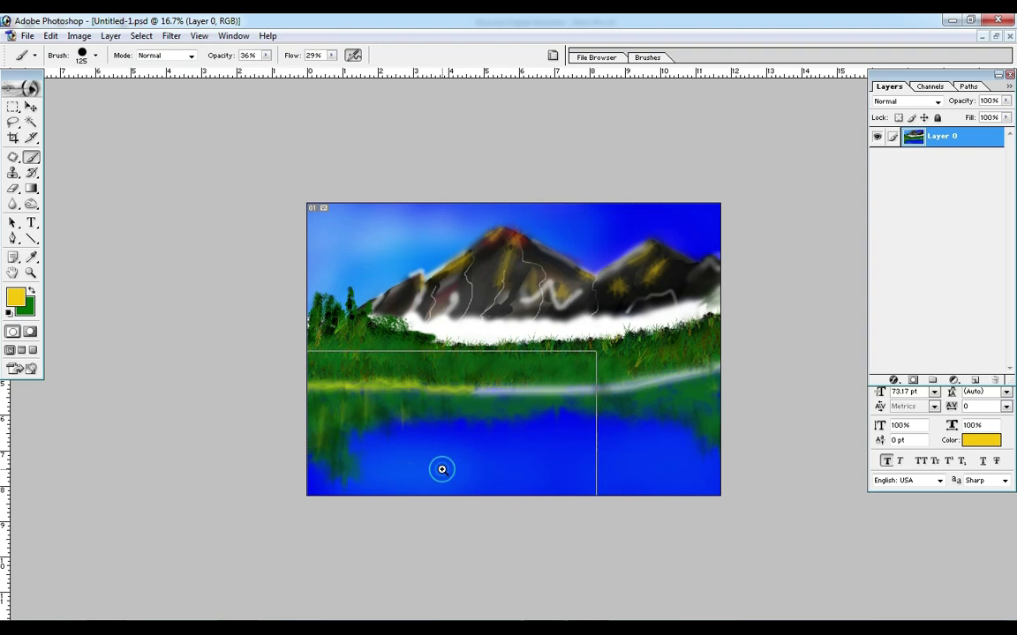
{"action": "key", "text": "ctrl+plus"}
{"action": "left_click_drag", "start_coordinate": [265, 55], "coordinate": [305, 66]}
{"action": "left_click_drag", "start_coordinate": [331, 55], "coordinate": [397, 77]}
Step: Undo the first trial strokes and paint a cluster of dark grey rocks in the foreground water with an 80 px brush
{"action": "key", "text": "bracketleft"}
{"action": "key", "text": "bracketleft"}
{"action": "key", "text": "bracketleft"}
{"action": "left_click", "coordinate": [365, 554]}
{"action": "mouse_move", "coordinate": [406, 523]}
{"action": "left_mouse_down"}
{"action": "mouse_move", "coordinate": [390, 528]}
{"action": "mouse_move", "coordinate": [408, 533]}
{"action": "left_mouse_up"}
{"action": "key", "text": "ctrl+alt+z"}
{"action": "key", "text": "ctrl+alt+z"}
{"action": "mouse_move", "coordinate": [452, 495]}
{"action": "left_mouse_down"}
{"action": "mouse_move", "coordinate": [476, 514]}
{"action": "mouse_move", "coordinate": [469, 522]}
{"action": "mouse_move", "coordinate": [484, 508]}
{"action": "mouse_move", "coordinate": [490, 546]}
{"action": "mouse_move", "coordinate": [513, 533]}
{"action": "left_mouse_up"}
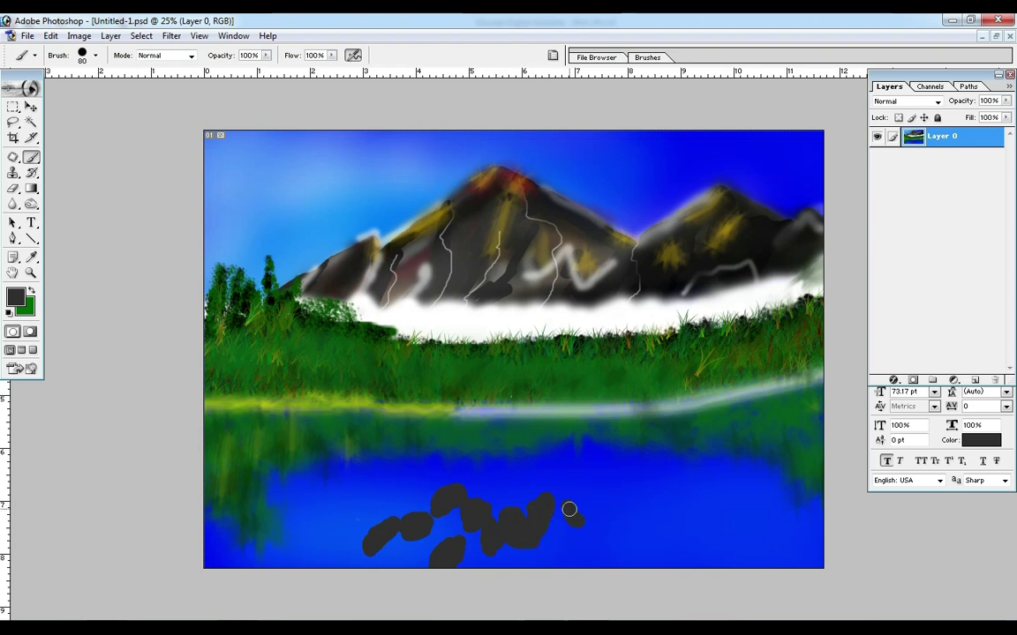
Step: Add small dark grey rocks at the lower left of the cluster and larger oval rocks on its right side
{"action": "left_click_drag", "start_coordinate": [298, 584], "coordinate": [357, 560]}
{"action": "key", "text": "bracketright"}
{"action": "key", "text": "bracketright"}
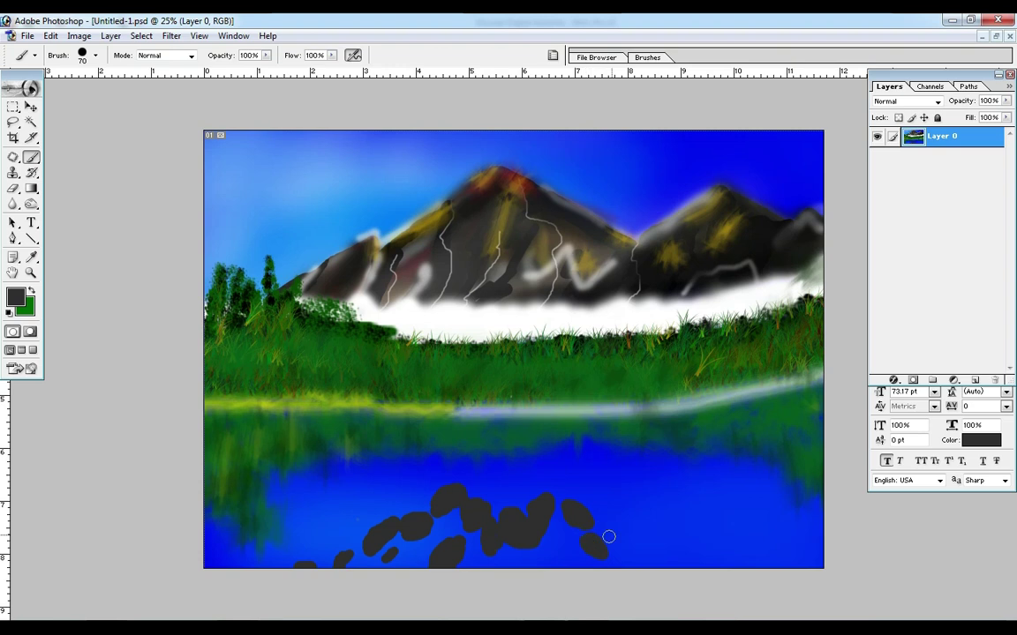
{"action": "key", "text": "ctrl+equal"}
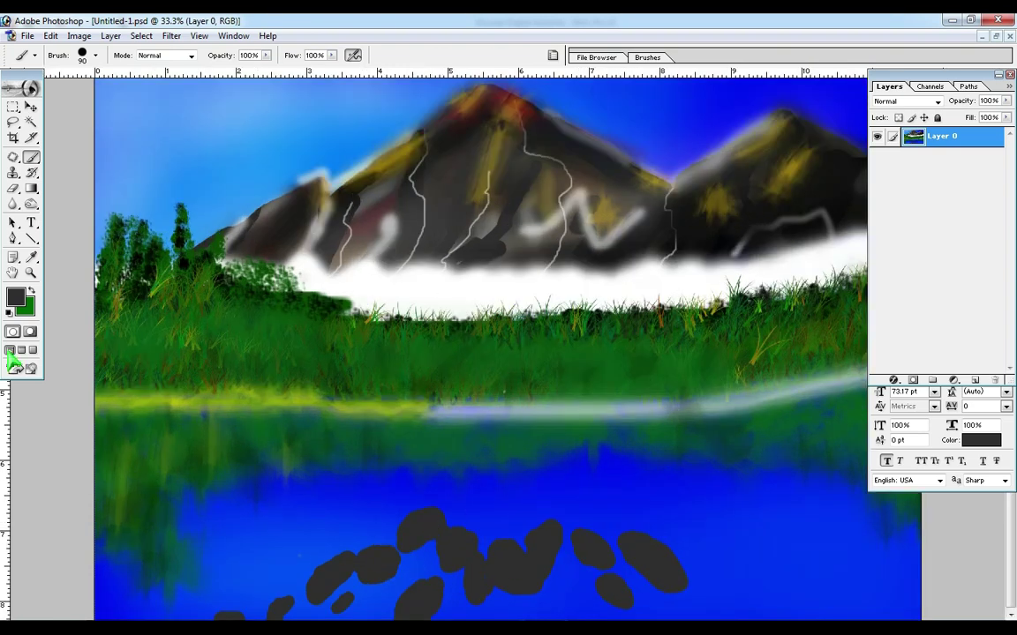
Step: Set the foreground colour to black and choose a 65 px soft round brush with 45% opacity and 27% flow
{"action": "left_click", "coordinate": [16, 299]}
{"action": "key", "text": "Return"}
{"action": "left_click_drag", "start_coordinate": [470, 298], "coordinate": [596, 300]}
{"action": "right_click", "coordinate": [389, 407]}
{"action": "key", "text": "Return"}
{"action": "key", "text": "4"}
{"action": "key", "text": "5"}
{"action": "key", "text": "shift+2"}
{"action": "key", "text": "shift+7"}
{"action": "key", "text": "ctrl+minus"}
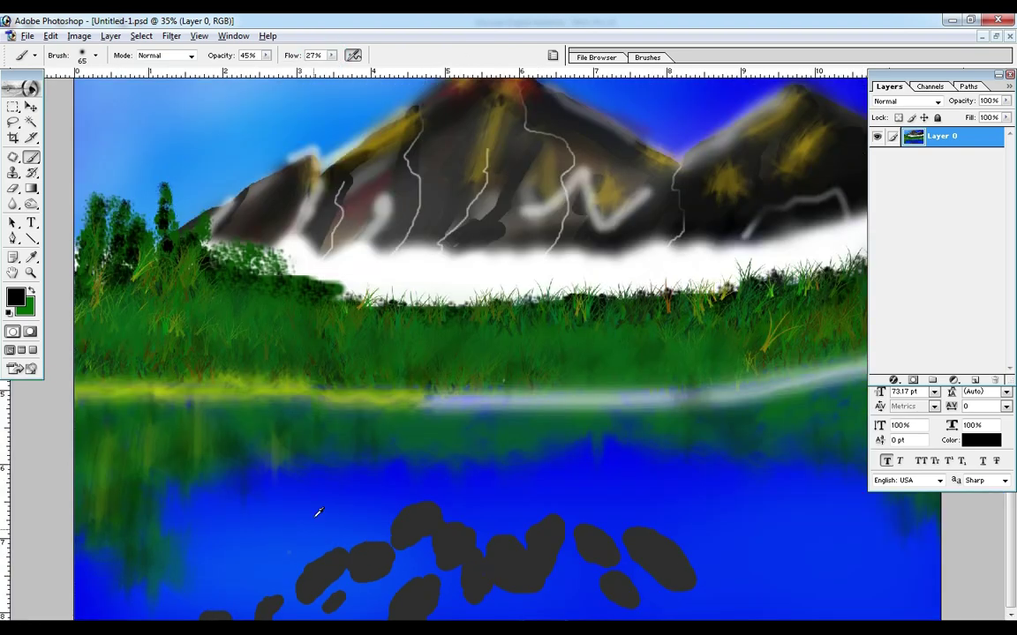
Step: Shade the edges of the leftmost rocks with soft black strokes
{"action": "key", "text": "ctrl+minus"}
{"action": "left_click_drag", "start_coordinate": [340, 552], "coordinate": [413, 528]}
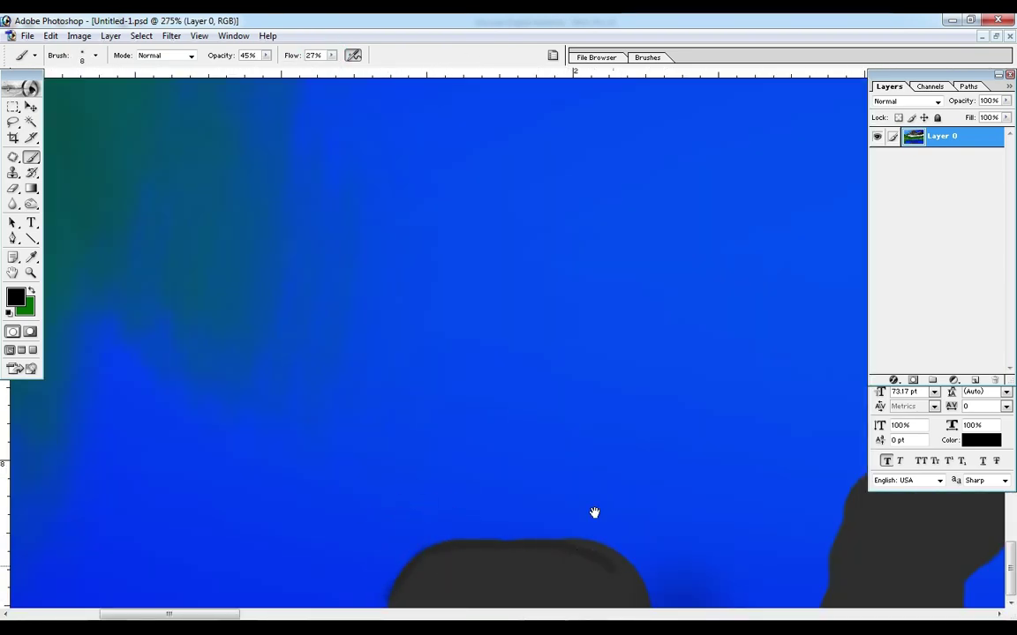
{"action": "key", "text": "bracketright"}
{"action": "key", "text": "bracketright"}
{"action": "key", "text": "bracketright"}
{"action": "left_click_drag", "start_coordinate": [807, 494], "coordinate": [297, 490]}
{"action": "mouse_move", "coordinate": [330, 456]}
{"action": "left_mouse_down"}
{"action": "mouse_move", "coordinate": [506, 480]}
{"action": "mouse_move", "coordinate": [385, 560]}
{"action": "left_mouse_up"}
{"action": "mouse_move", "coordinate": [734, 474]}
{"action": "left_mouse_down"}
{"action": "mouse_move", "coordinate": [426, 549]}
{"action": "mouse_move", "coordinate": [688, 320]}
{"action": "mouse_move", "coordinate": [472, 241]}
{"action": "mouse_move", "coordinate": [622, 135]}
{"action": "mouse_move", "coordinate": [336, 381]}
{"action": "mouse_move", "coordinate": [309, 291]}
{"action": "left_mouse_up"}
{"action": "mouse_move", "coordinate": [579, 321]}
{"action": "left_mouse_down"}
{"action": "mouse_move", "coordinate": [412, 341]}
{"action": "mouse_move", "coordinate": [211, 305]}
{"action": "left_mouse_up"}
{"action": "left_click_drag", "start_coordinate": [292, 309], "coordinate": [102, 541]}
Step: Shade the rocks in the middle of the cluster with soft black, enlarging the brush to 80 px
{"action": "key", "text": "bracketright"}
{"action": "key", "text": "bracketright"}
{"action": "mouse_move", "coordinate": [399, 251]}
{"action": "left_mouse_down"}
{"action": "mouse_move", "coordinate": [738, 322]}
{"action": "mouse_move", "coordinate": [494, 371]}
{"action": "left_mouse_up"}
{"action": "key", "text": "bracketright"}
{"action": "key", "text": "ctrl+minus"}
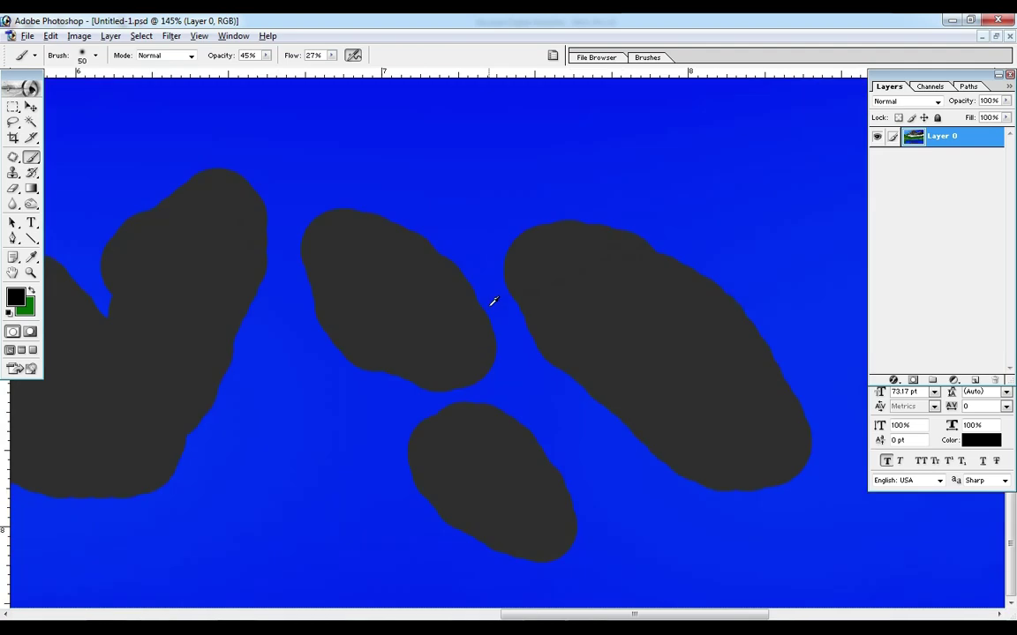
{"action": "key", "text": "ctrl+minus"}
{"action": "key", "text": "ctrl+minus"}
{"action": "key", "text": "ctrl+minus"}
{"action": "key", "text": "ctrl+minus"}
{"action": "key", "text": "ctrl+minus"}
{"action": "key", "text": "bracketright"}
{"action": "key", "text": "bracketright"}
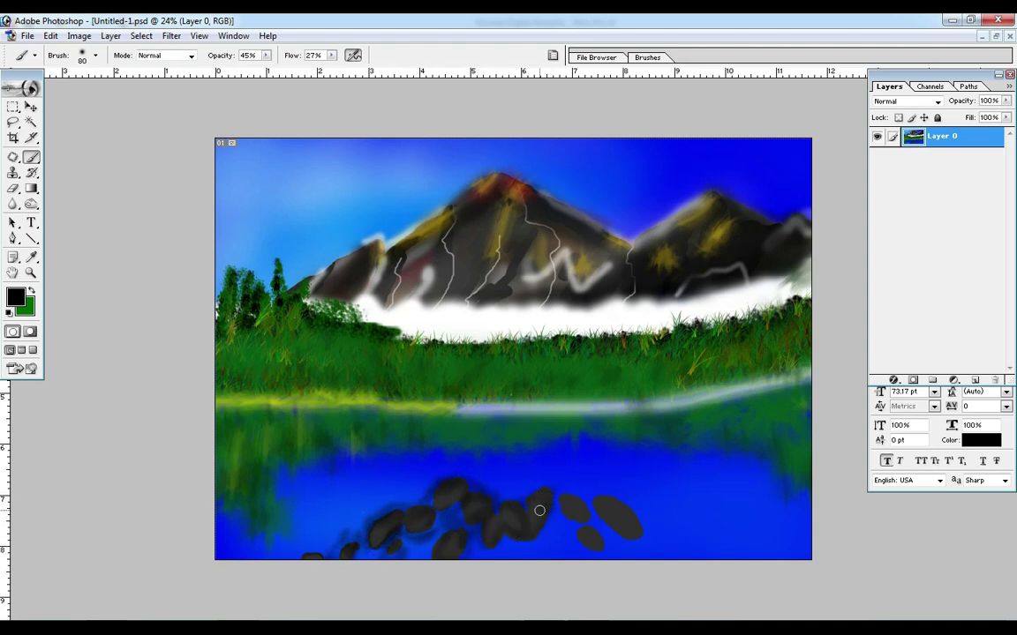
Step: Enlarge the brush to 125 px, shade the rightmost rocks and darken the water around the cluster
{"action": "key", "text": "bracketright"}
{"action": "key", "text": "bracketright"}
{"action": "key", "text": "bracketright"}
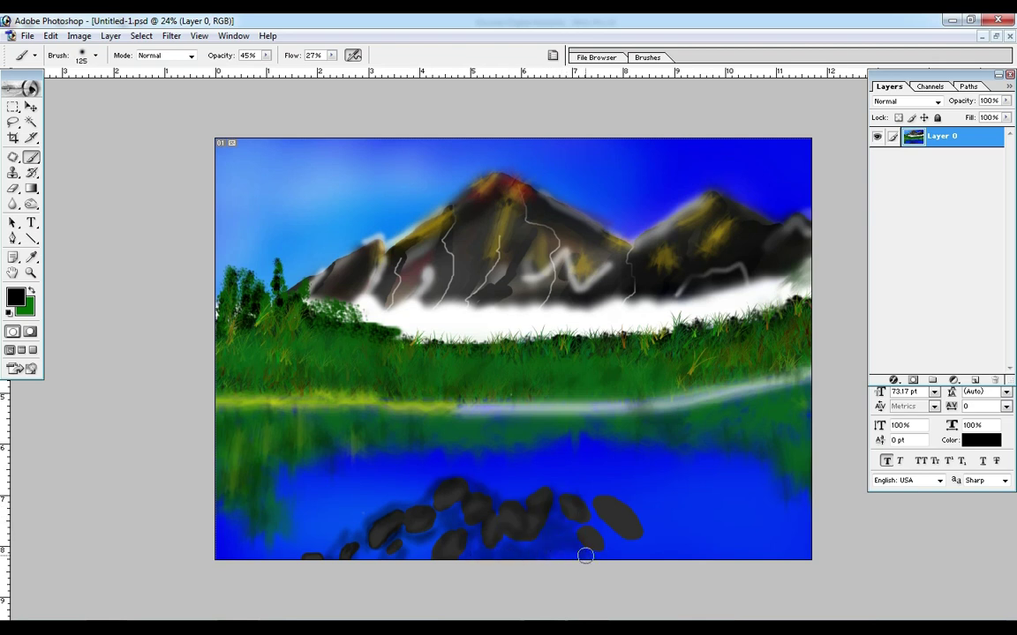
{"action": "left_click_drag", "start_coordinate": [641, 509], "coordinate": [652, 540]}
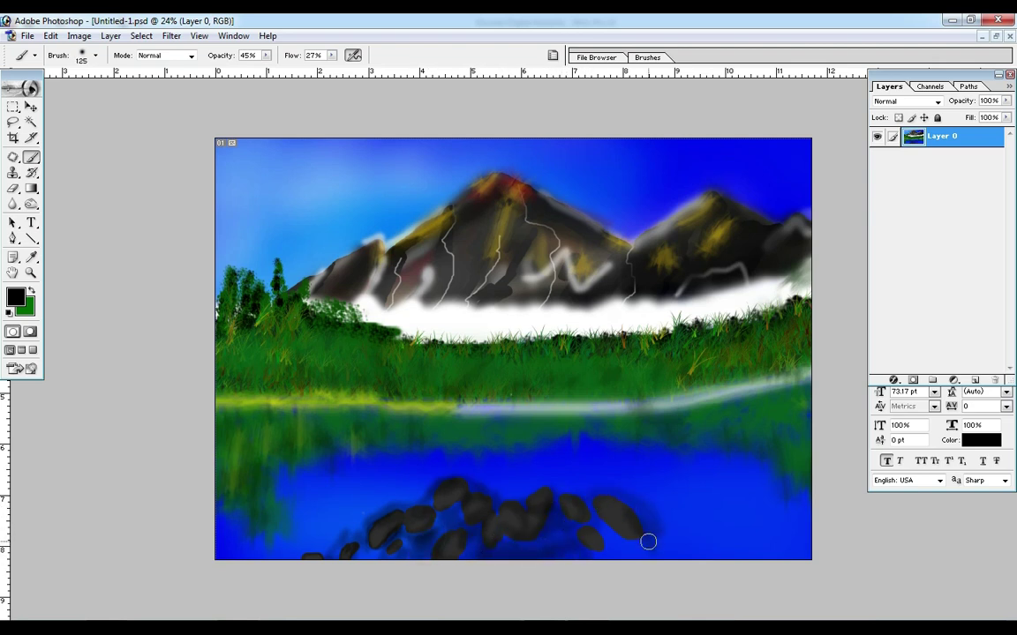
Step: Sample the mist's white and paint soft highlights on the tops of the middle and right rocks
{"action": "left_click", "coordinate": [462, 305], "text": "alt"}
{"action": "key", "text": "bracketleft"}
{"action": "left_click_drag", "start_coordinate": [430, 487], "coordinate": [459, 492]}
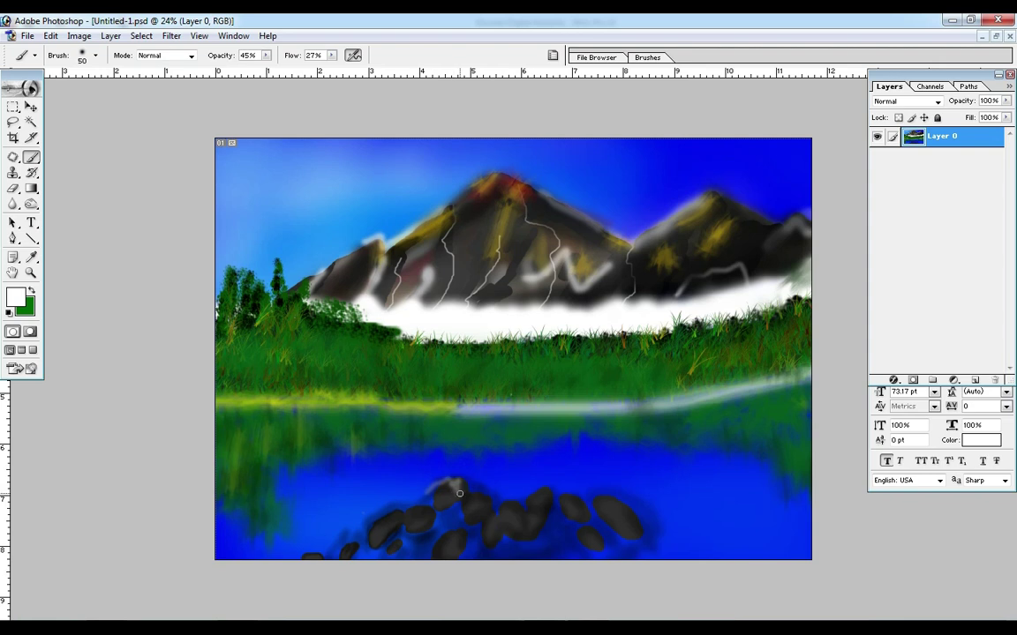
{"action": "left_click_drag", "start_coordinate": [565, 498], "coordinate": [595, 505]}
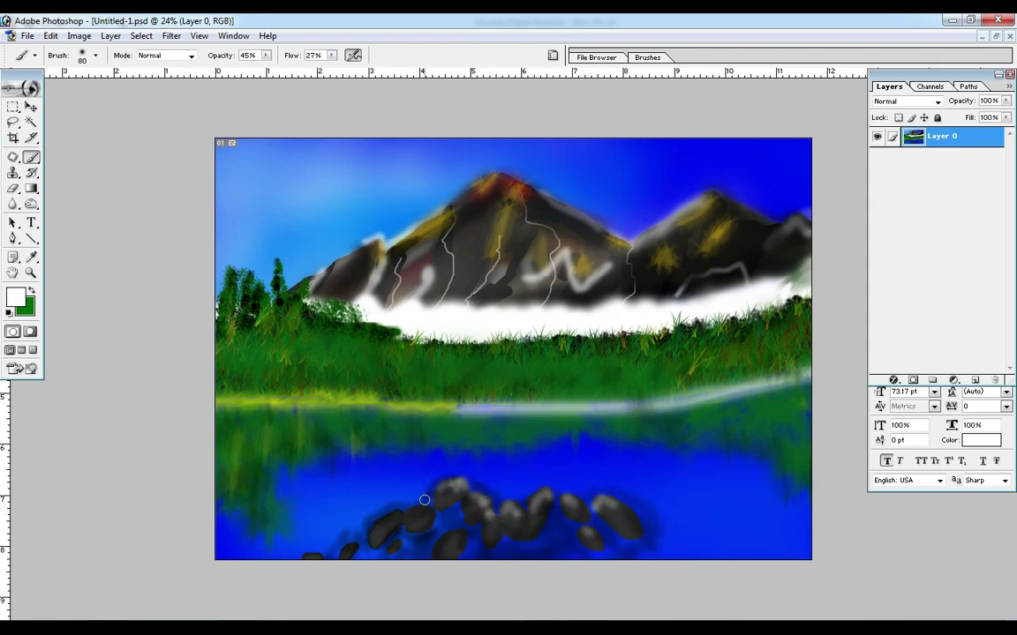
{"action": "right_click", "coordinate": [488, 416]}
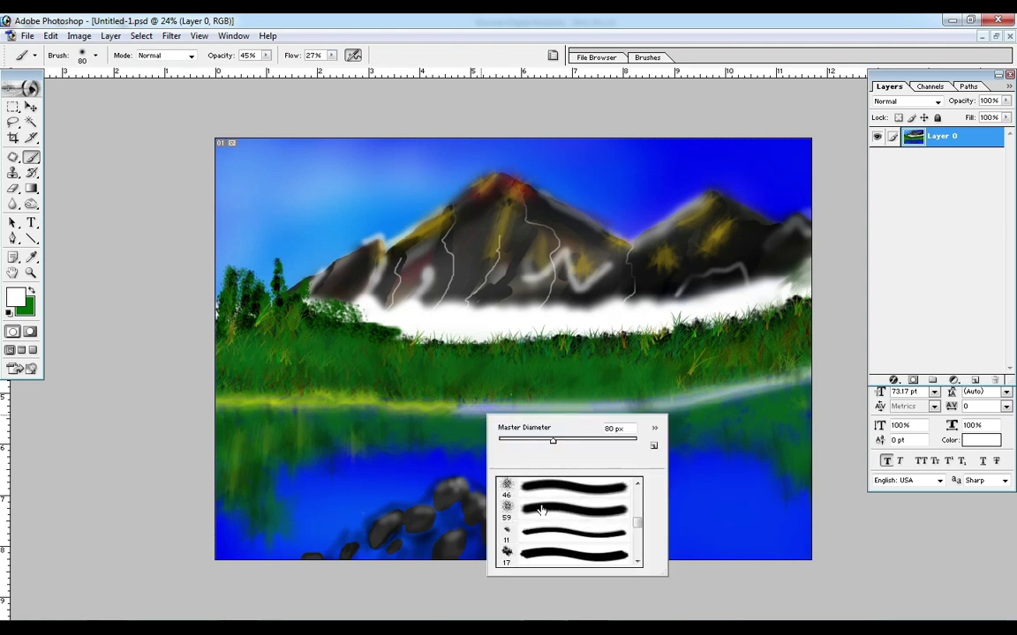
{"action": "scroll", "coordinate": [547, 522], "scroll_direction": "down", "scroll_amount": 5}
{"action": "left_click", "coordinate": [564, 510]}
{"action": "key", "text": "Return"}
{"action": "key", "text": "bracketright"}
{"action": "key", "text": "bracketright"}
{"action": "key", "text": "bracketright"}
{"action": "key", "text": "bracketright"}
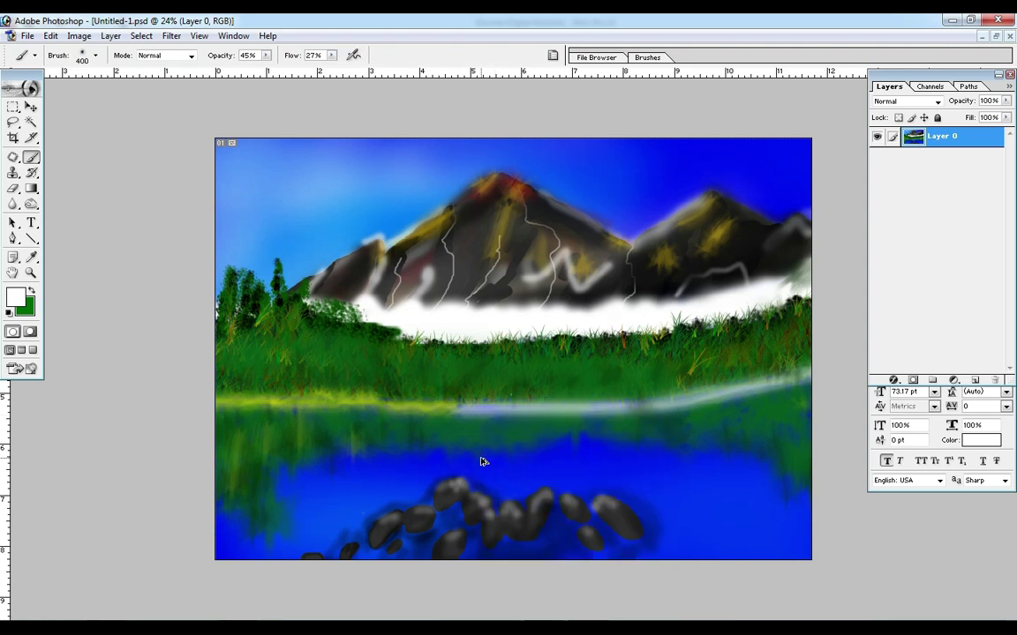
{"action": "right_click", "coordinate": [488, 454]}
{"action": "left_click", "coordinate": [547, 538]}
{"action": "key", "text": "Return"}
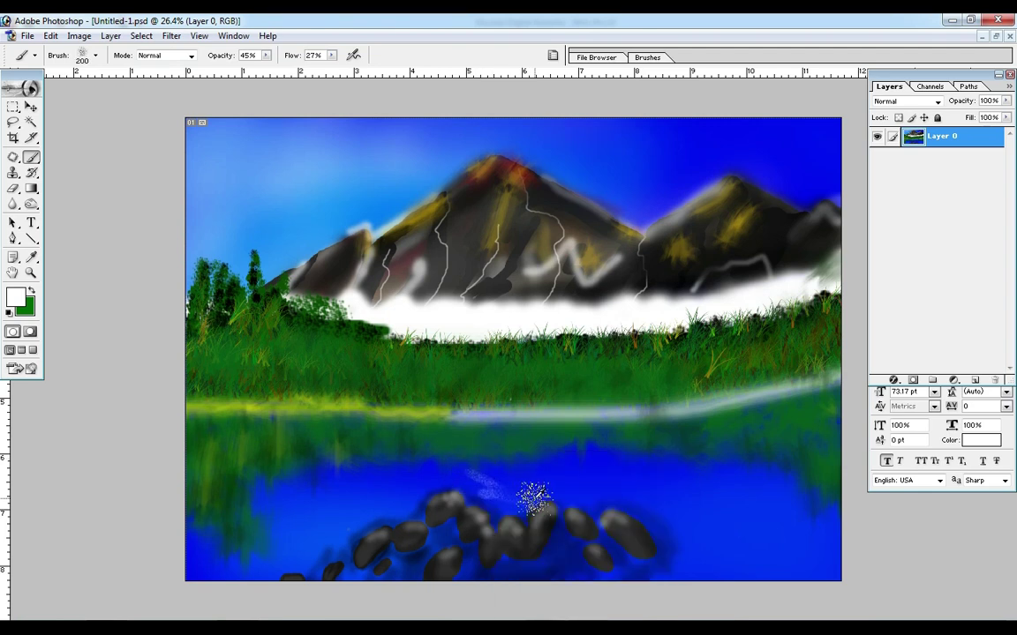
Step: With a soft round brush enlarged to 300 px, paint hazy white reflections across the blue water around the rocks
{"action": "right_click", "coordinate": [508, 454]}
{"action": "scroll", "coordinate": [563, 565], "scroll_direction": "down", "scroll_amount": 2}
{"action": "left_click", "coordinate": [563, 567]}
{"action": "key", "text": "Return"}
{"action": "key", "text": "bracketright"}
{"action": "key", "text": "bracketright"}
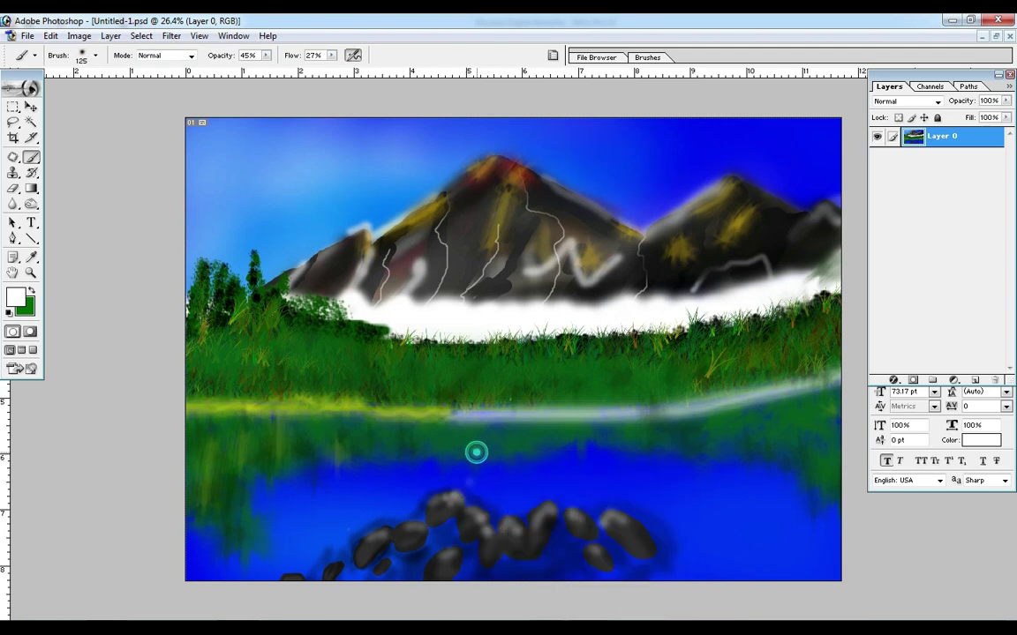
{"action": "left_click_drag", "start_coordinate": [568, 465], "coordinate": [494, 445]}
{"action": "scroll", "coordinate": [505, 540], "scroll_direction": "down", "scroll_amount": 3}
{"action": "left_click_drag", "start_coordinate": [578, 425], "coordinate": [599, 423]}
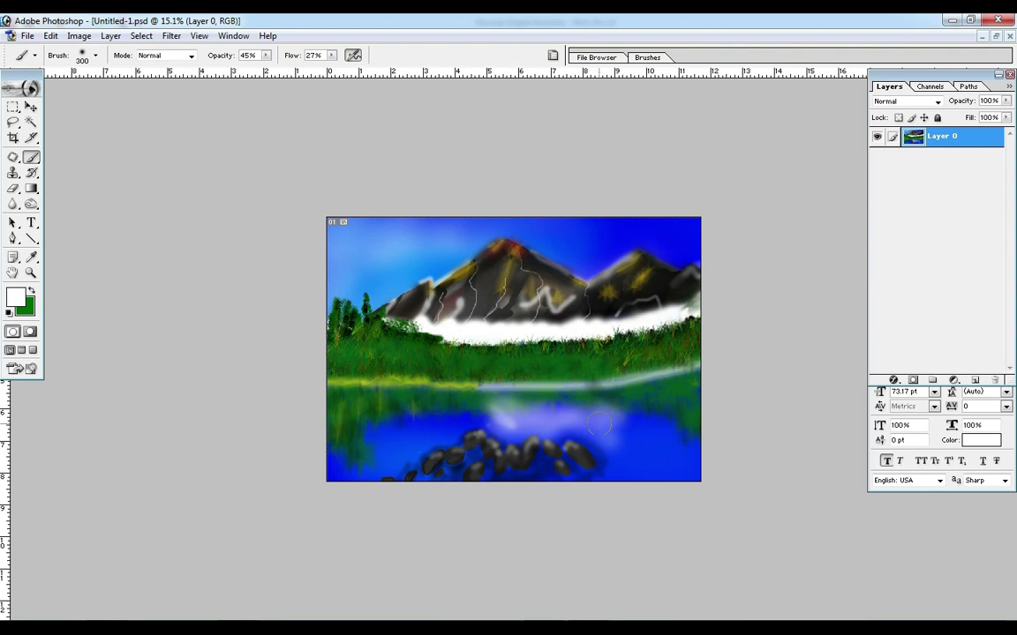
{"action": "mouse_move", "coordinate": [468, 413]}
{"action": "left_mouse_down"}
{"action": "mouse_move", "coordinate": [380, 422]}
{"action": "mouse_move", "coordinate": [517, 477]}
{"action": "mouse_move", "coordinate": [685, 474]}
{"action": "left_mouse_up"}
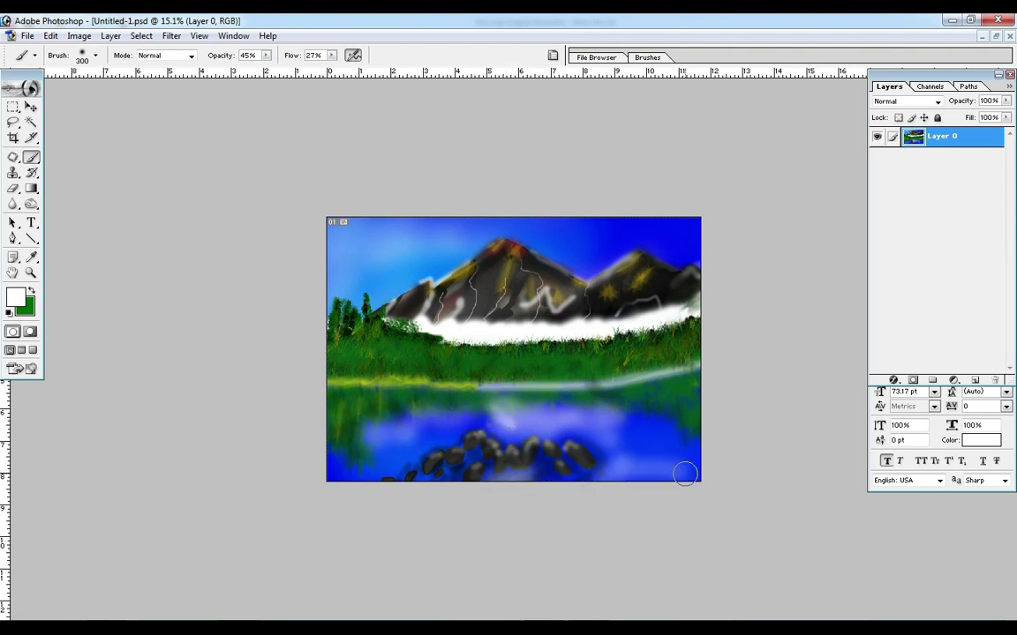
Step: Sample black and shade the sky edge along the main peak's left ridge with a 70 px brush
{"action": "left_click", "coordinate": [608, 227], "text": "alt"}
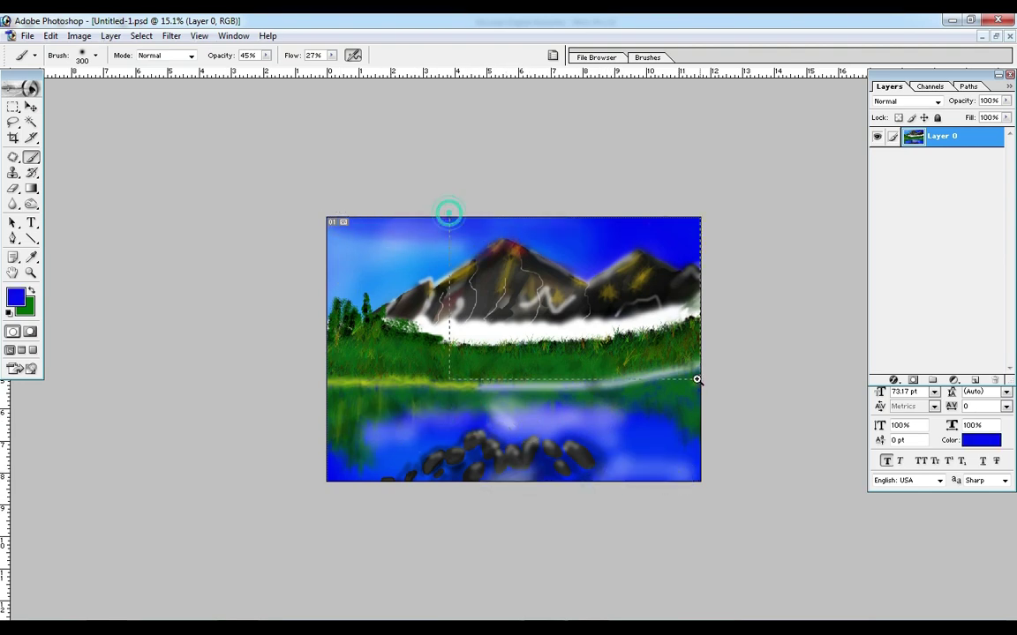
{"action": "key", "text": "ctrl+plus"}
{"action": "left_click", "coordinate": [267, 215], "text": "alt"}
{"action": "key", "text": "bracketleft"}
{"action": "key", "text": "bracketleft"}
{"action": "key", "text": "bracketleft"}
{"action": "key", "text": "bracketleft"}
{"action": "key", "text": "bracketleft"}
{"action": "key", "text": "bracketleft"}
{"action": "key", "text": "bracketleft"}
{"action": "key", "text": "bracketleft"}
{"action": "key", "text": "bracketleft"}
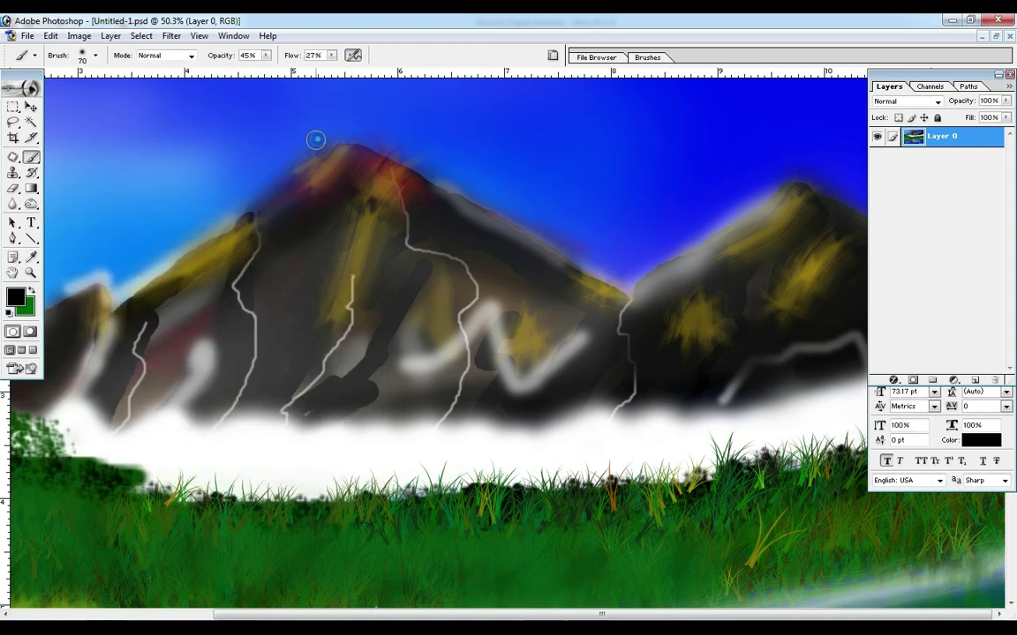
{"action": "mouse_move", "coordinate": [121, 273]}
{"action": "left_mouse_down"}
{"action": "mouse_move", "coordinate": [303, 139]}
{"action": "mouse_move", "coordinate": [476, 200]}
{"action": "mouse_move", "coordinate": [347, 131]}
{"action": "left_mouse_up"}
{"action": "key", "text": "ctrl+minus"}
{"action": "key", "text": "ctrl+minus"}
{"action": "key", "text": "ctrl+minus"}
{"action": "key", "text": "ctrl+minus"}
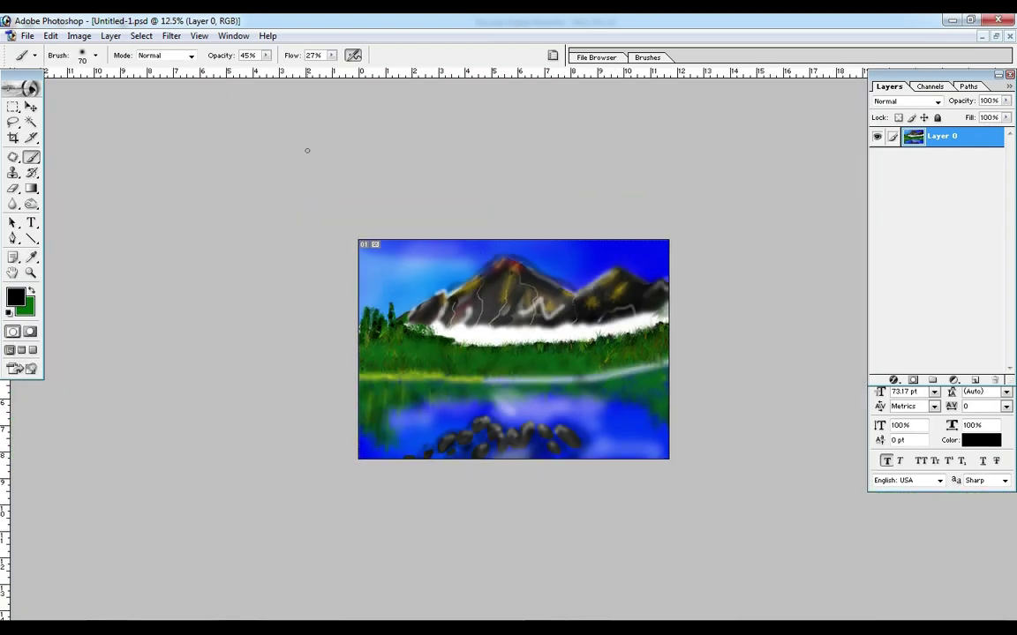
Step: Enlarge the brush to 150 px and paint a soft dark halo above the slopes of both peaks
{"action": "key", "text": "ctrl+plus"}
{"action": "key", "text": "bracketright"}
{"action": "key", "text": "bracketright"}
{"action": "key", "text": "bracketright"}
{"action": "key", "text": "bracketright"}
{"action": "key", "text": "bracketright"}
{"action": "mouse_move", "coordinate": [353, 176]}
{"action": "left_mouse_down"}
{"action": "mouse_move", "coordinate": [450, 114]}
{"action": "mouse_move", "coordinate": [742, 308]}
{"action": "left_mouse_up"}
{"action": "key", "text": "ctrl+minus"}
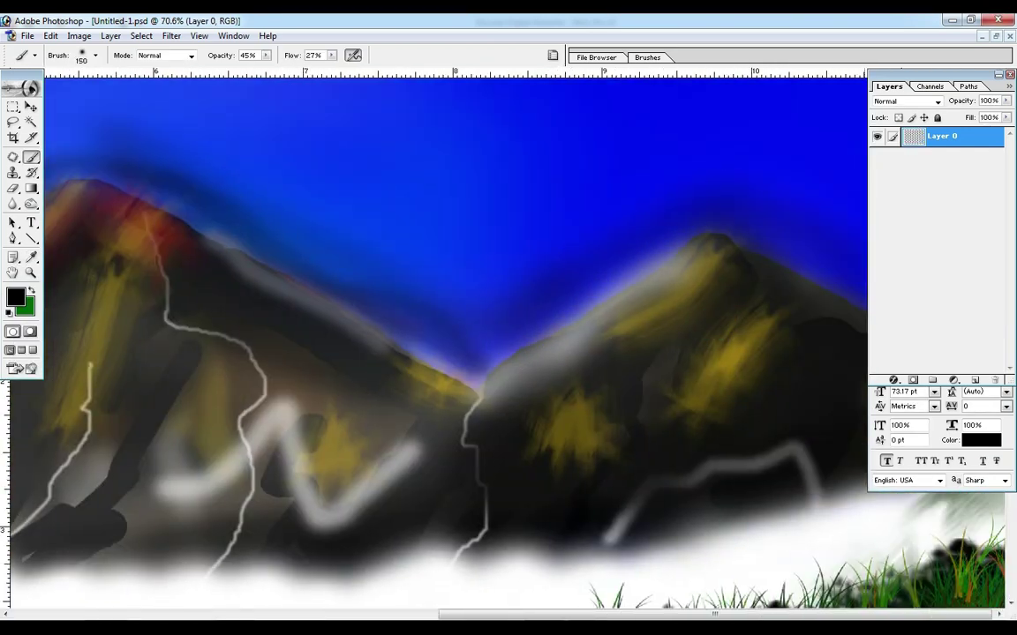
{"action": "key", "text": "ctrl+minus"}
{"action": "mouse_move", "coordinate": [450, 122]}
{"action": "left_mouse_down"}
{"action": "mouse_move", "coordinate": [212, 207]}
{"action": "mouse_move", "coordinate": [190, 231]}
{"action": "left_mouse_up"}
{"action": "key", "text": "ctrl+minus"}
Step: Softly shade the water beneath the shore in black with a 400 px brush at 30% opacity and 17% flow
{"action": "left_click", "coordinate": [17, 300]}
{"action": "key", "text": "Return"}
{"action": "key", "text": "bracketleft"}
{"action": "key", "text": "3"}
{"action": "key", "text": "shift+1"}
{"action": "key", "text": "shift+7"}
{"action": "key", "text": "bracketright"}
{"action": "key", "text": "bracketright"}
{"action": "key", "text": "bracketright"}
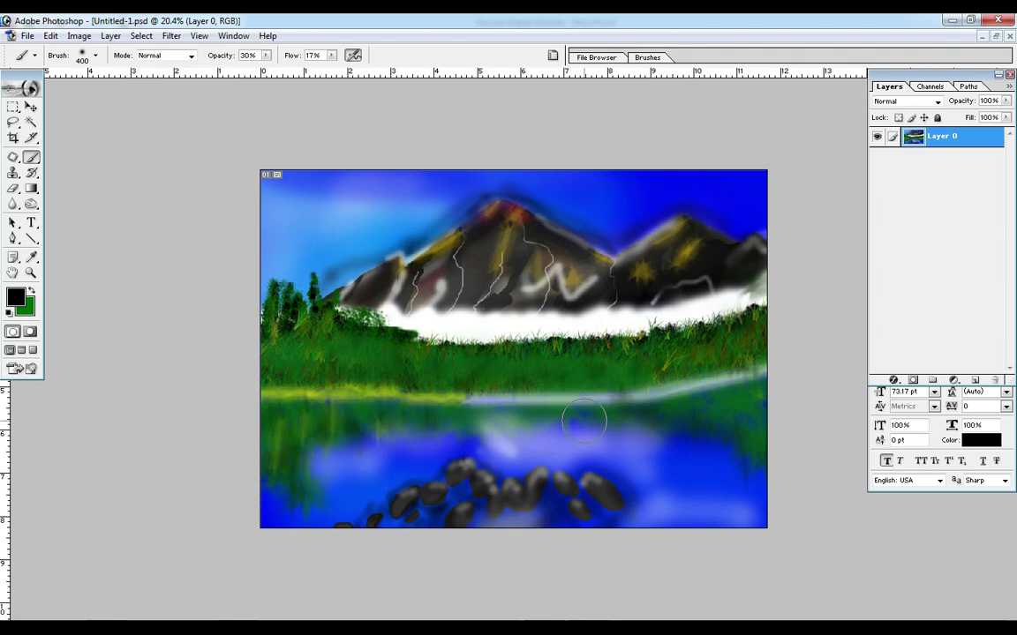
{"action": "left_click_drag", "start_coordinate": [664, 418], "coordinate": [529, 392]}
Step: Set a dark red background colour and tint the leftmost green reflections with soft brown
{"action": "left_click", "coordinate": [512, 212], "text": "alt"}
{"action": "left_click", "coordinate": [25, 306]}
{"action": "left_click_drag", "start_coordinate": [226, 422], "coordinate": [227, 485]}
{"action": "left_click", "coordinate": [336, 297]}
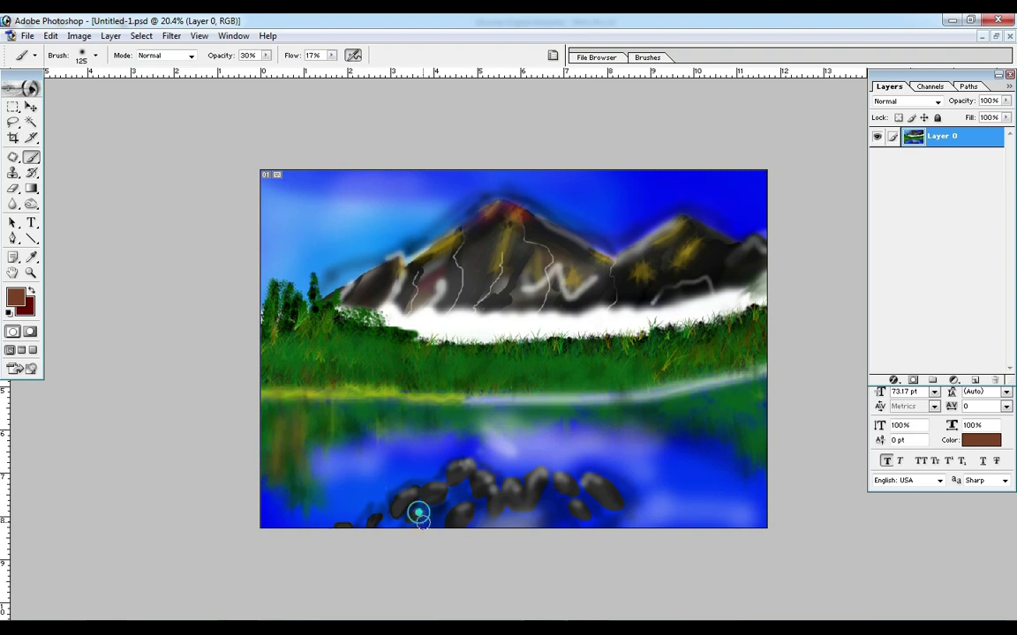
Step: Choose a bright yellow foreground colour, raise the flow to 60% and paint a yellow patch between the middle rocks
{"action": "left_click", "coordinate": [16, 298]}
{"action": "left_click", "coordinate": [219, 454]}
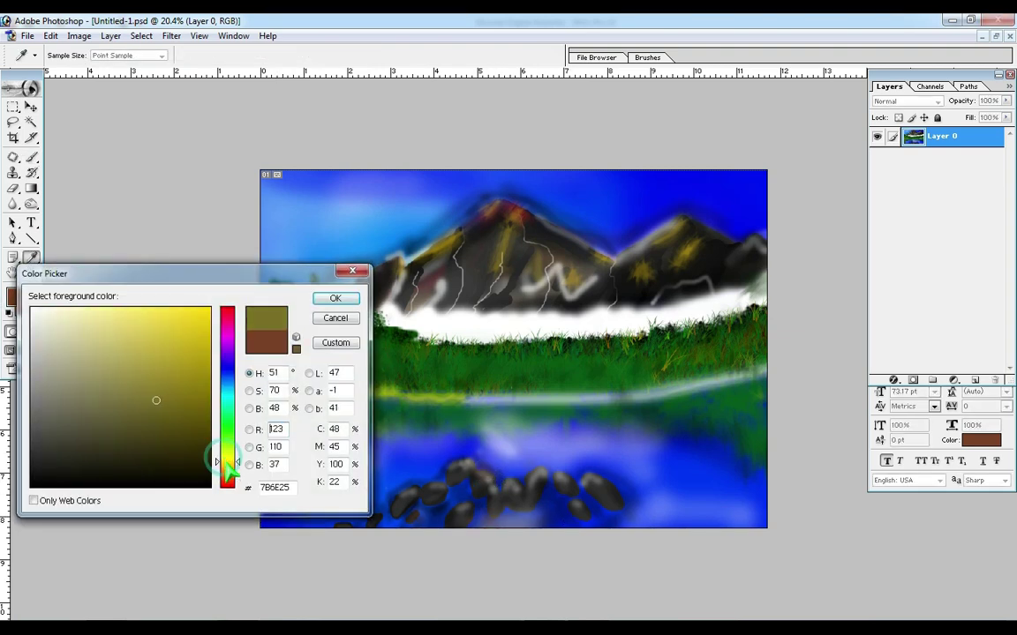
{"action": "left_click", "coordinate": [335, 297]}
{"action": "left_click_drag", "start_coordinate": [330, 55], "coordinate": [358, 67]}
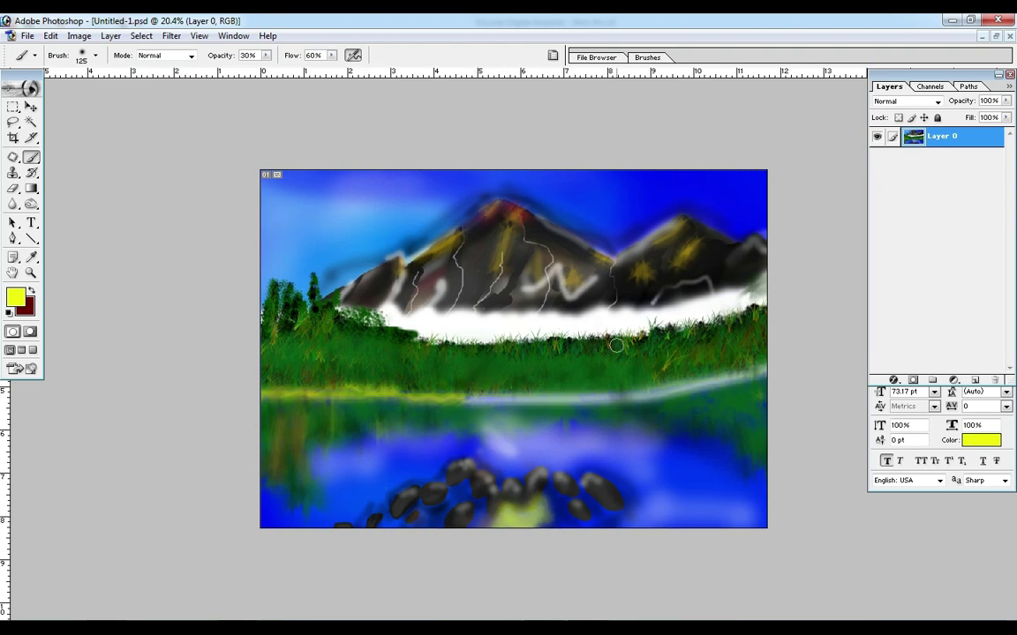
Step: Shade the right end of the mist with near-black and soften it with white sampled from the mist
{"action": "mouse_move", "coordinate": [744, 313]}
{"action": "left_mouse_down"}
{"action": "mouse_move", "coordinate": [763, 293]}
{"action": "mouse_move", "coordinate": [699, 315]}
{"action": "left_mouse_up"}
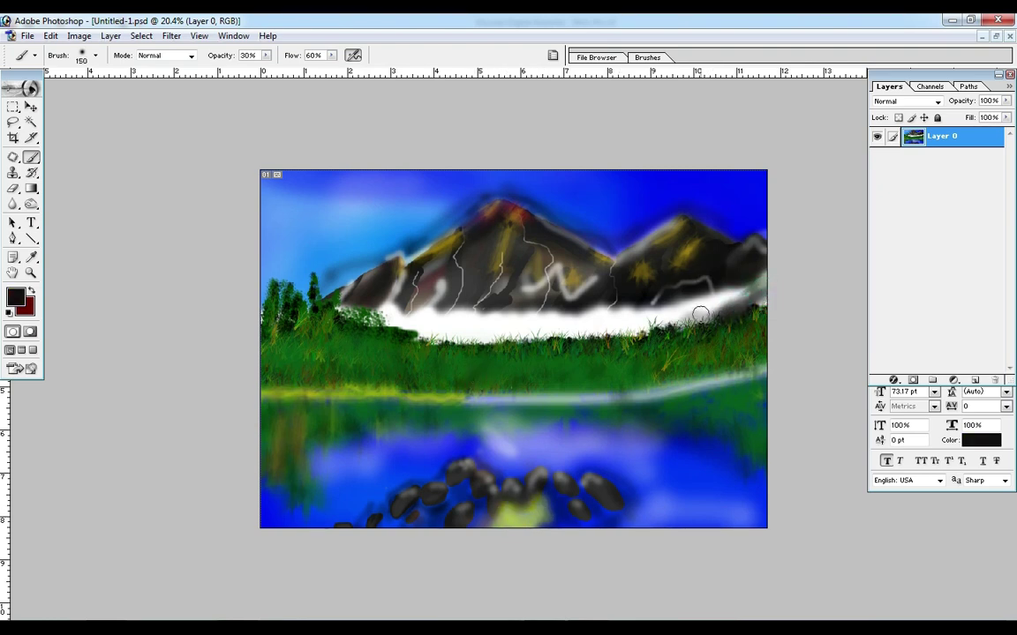
{"action": "left_click", "coordinate": [609, 300], "text": "alt"}
{"action": "mouse_move", "coordinate": [609, 300]}
{"action": "left_mouse_down"}
{"action": "mouse_move", "coordinate": [671, 264]}
{"action": "mouse_move", "coordinate": [582, 292]}
{"action": "left_mouse_up"}
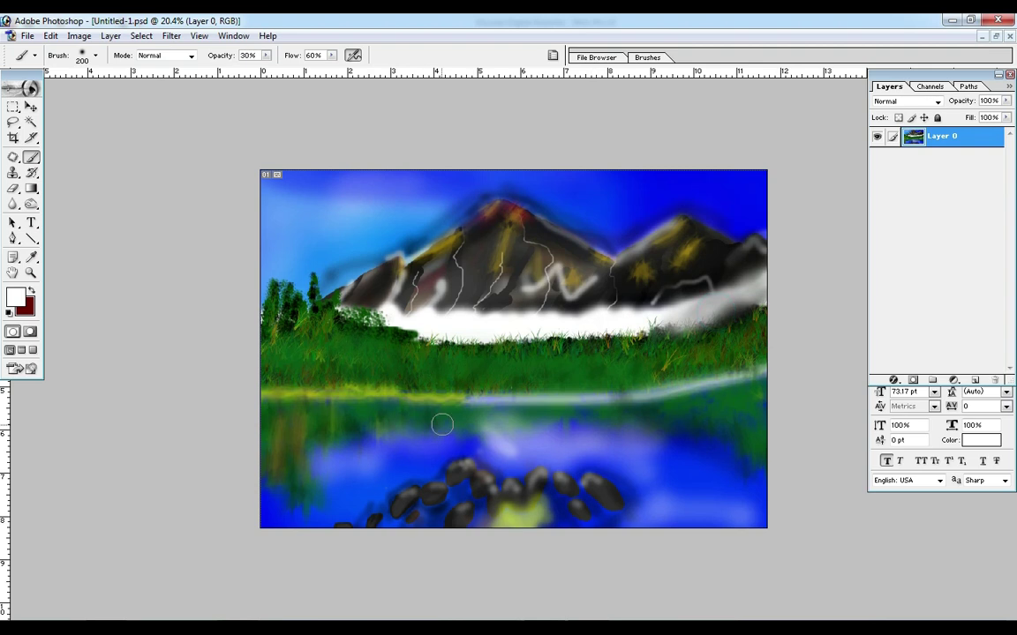
Step: Sample near-black from the mountain and softly darken the grassy shore at the left and the yellow waterline
{"action": "left_click", "coordinate": [408, 267], "text": "alt"}
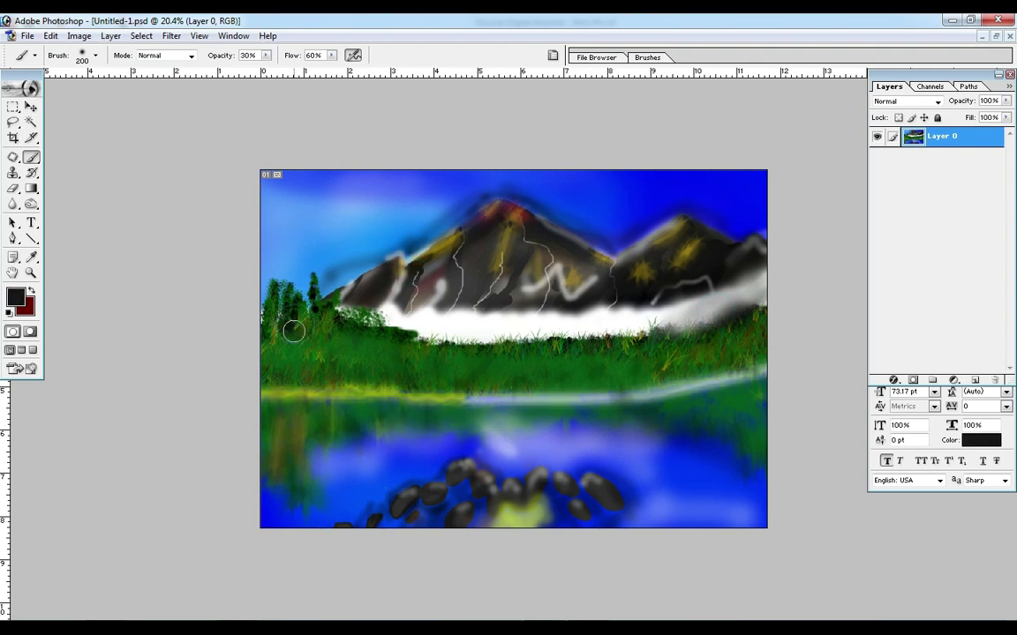
{"action": "mouse_move", "coordinate": [279, 358]}
{"action": "left_mouse_down"}
{"action": "mouse_move", "coordinate": [338, 337]}
{"action": "mouse_move", "coordinate": [500, 328]}
{"action": "mouse_move", "coordinate": [449, 389]}
{"action": "mouse_move", "coordinate": [284, 412]}
{"action": "mouse_move", "coordinate": [277, 524]}
{"action": "mouse_move", "coordinate": [333, 416]}
{"action": "mouse_move", "coordinate": [722, 404]}
{"action": "left_mouse_up"}
{"action": "left_click", "coordinate": [722, 405], "text": "alt"}
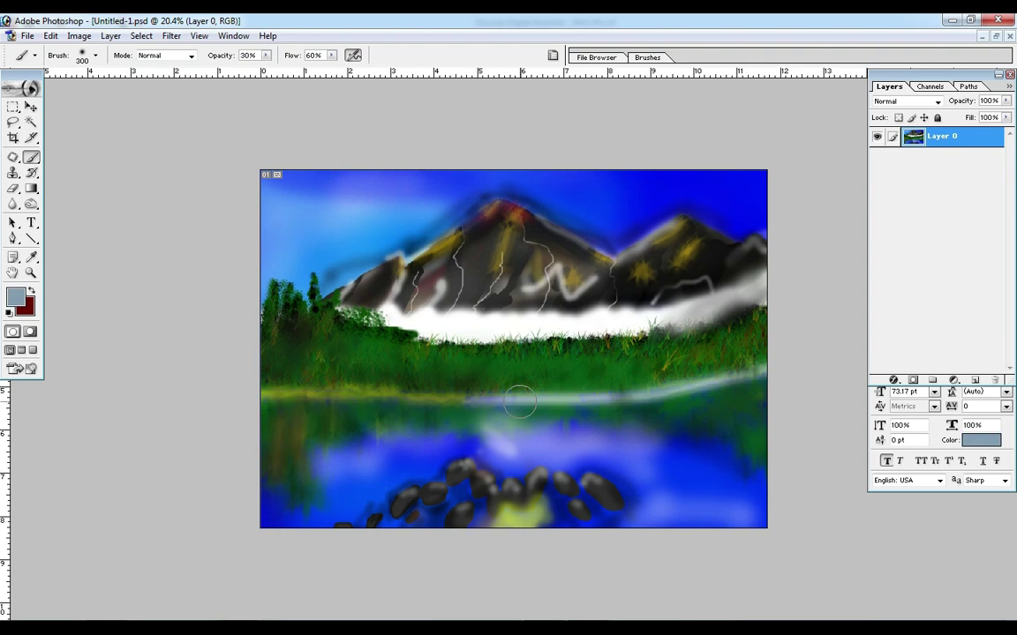
Step: Set the opacity to 67%, sample the mist's white and brighten the shoreline from the middle to the right edge
{"action": "left_click_drag", "start_coordinate": [266, 55], "coordinate": [272, 78]}
{"action": "left_click", "coordinate": [477, 317], "text": "alt"}
{"action": "mouse_move", "coordinate": [467, 402]}
{"action": "left_mouse_down"}
{"action": "mouse_move", "coordinate": [600, 399]}
{"action": "mouse_move", "coordinate": [766, 367]}
{"action": "left_mouse_up"}
Step: Sample light blue, enlarge the brush to 600 px and repaint the sky left of the main peak
{"action": "scroll", "coordinate": [725, 399], "scroll_direction": "down", "scroll_amount": 2}
{"action": "scroll", "coordinate": [572, 357], "scroll_direction": "up", "scroll_amount": 8}
{"action": "left_click", "coordinate": [515, 302], "text": "alt"}
{"action": "key", "text": "bracketright"}
{"action": "key", "text": "bracketright"}
{"action": "key", "text": "bracketright"}
{"action": "key", "text": "bracketright"}
{"action": "key", "text": "bracketright"}
{"action": "key", "text": "bracketright"}
{"action": "key", "text": "bracketright"}
{"action": "key", "text": "bracketright"}
{"action": "key", "text": "bracketright"}
{"action": "key", "text": "bracketright"}
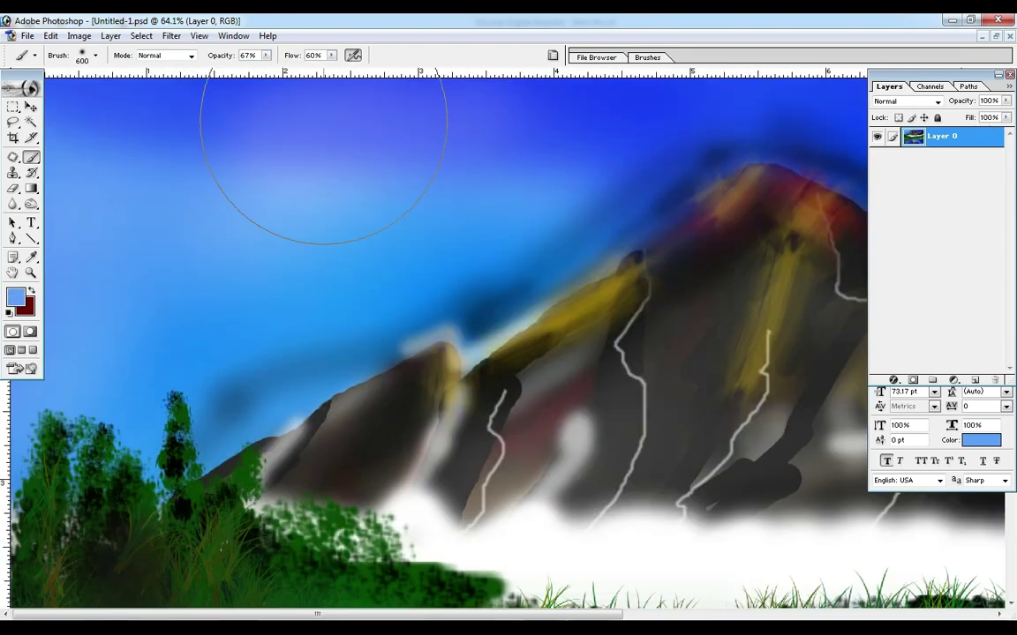
{"action": "scroll", "coordinate": [438, 185], "scroll_direction": "down", "scroll_amount": 7}
{"action": "key", "text": "bracketleft"}
{"action": "mouse_move", "coordinate": [399, 237]}
{"action": "left_mouse_down"}
{"action": "mouse_move", "coordinate": [370, 222]}
{"action": "mouse_move", "coordinate": [445, 172]}
{"action": "left_mouse_up"}
Step: Blend sampled blue around the main peak at 49% opacity and 38% flow, and darken the upper sky with a 400 px Burn tool
{"action": "left_click", "coordinate": [532, 157], "text": "alt"}
{"action": "left_click_drag", "start_coordinate": [266, 55], "coordinate": [256, 78]}
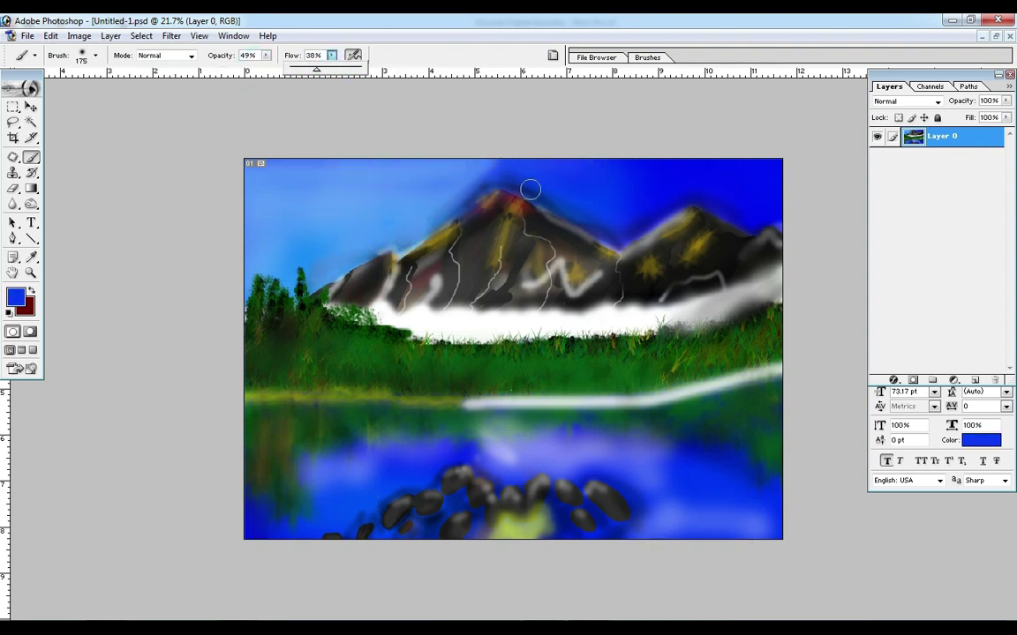
{"action": "key", "text": "3"}
{"action": "key", "text": "8"}
{"action": "left_click", "coordinate": [31, 205]}
{"action": "mouse_move", "coordinate": [792, 173]}
{"action": "left_mouse_down"}
{"action": "mouse_move", "coordinate": [656, 159]}
{"action": "mouse_move", "coordinate": [775, 186]}
{"action": "mouse_move", "coordinate": [118, 148]}
{"action": "left_mouse_up"}
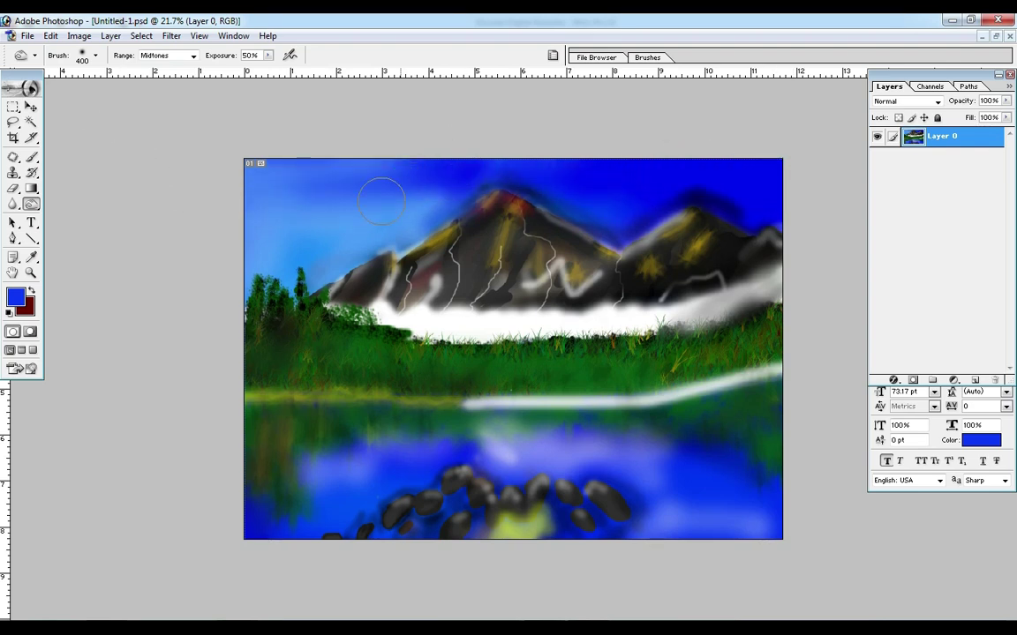
Step: Burn dark patches into the middle and right of the grassy shore with a 175 px spatter brush
{"action": "key", "text": "ctrl+plus"}
{"action": "right_click", "coordinate": [432, 372]}
{"action": "scroll", "coordinate": [494, 486], "scroll_direction": "down", "scroll_amount": 3}
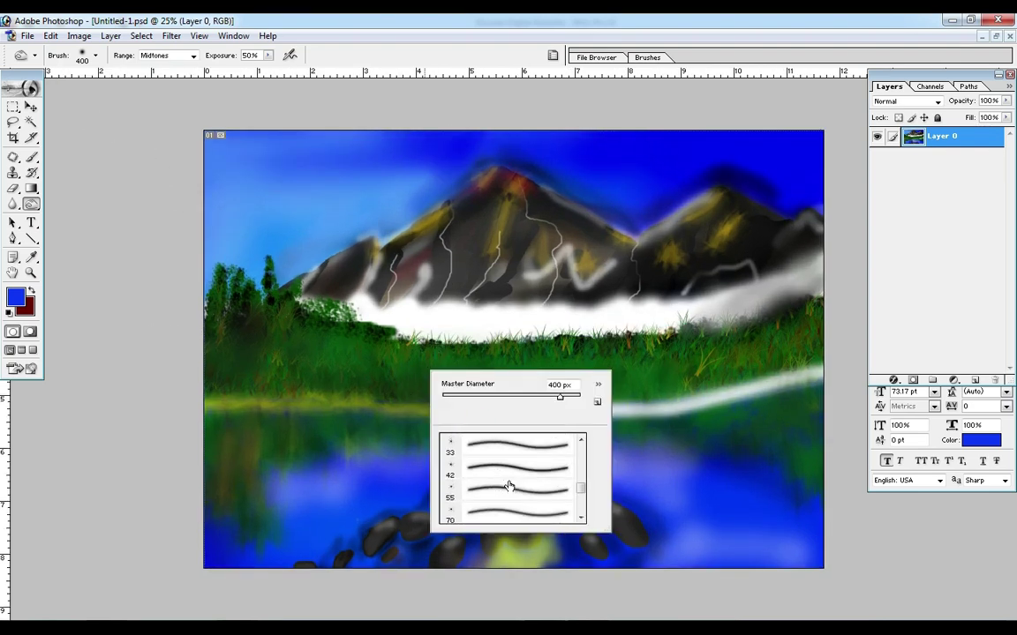
{"action": "double_click", "coordinate": [495, 490]}
{"action": "mouse_move", "coordinate": [690, 385]}
{"action": "left_mouse_down"}
{"action": "mouse_move", "coordinate": [659, 279]}
{"action": "mouse_move", "coordinate": [699, 374]}
{"action": "mouse_move", "coordinate": [799, 354]}
{"action": "mouse_move", "coordinate": [582, 354]}
{"action": "mouse_move", "coordinate": [523, 335]}
{"action": "left_mouse_up"}
{"action": "key", "text": "ctrl+minus"}
{"action": "key", "text": "ctrl+minus"}
{"action": "key", "text": "ctrl+minus"}
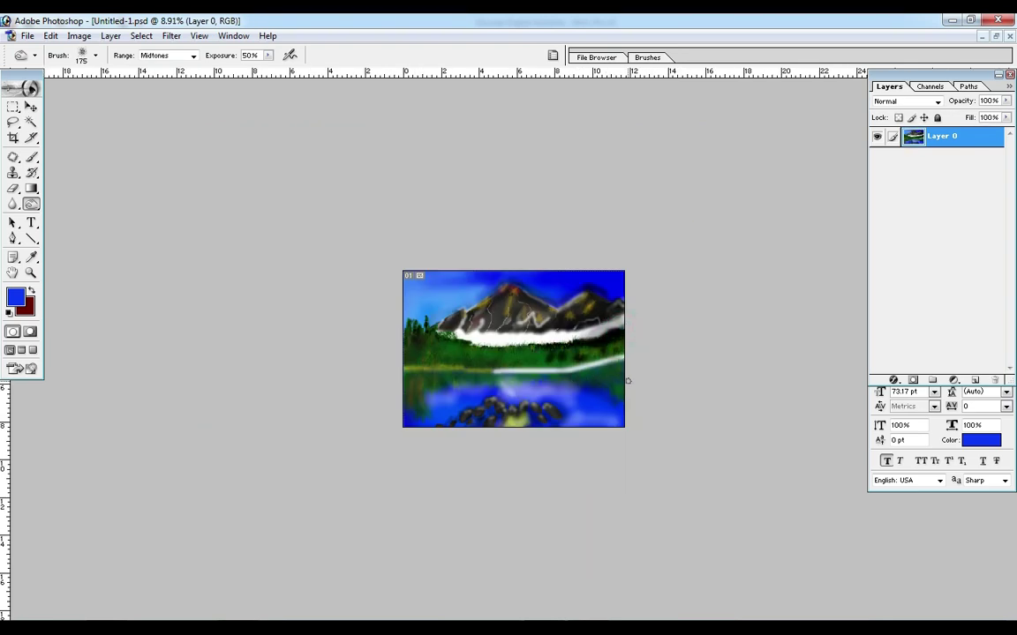
{"action": "key", "text": "ctrl+plus"}
{"action": "key", "text": "ctrl+plus"}
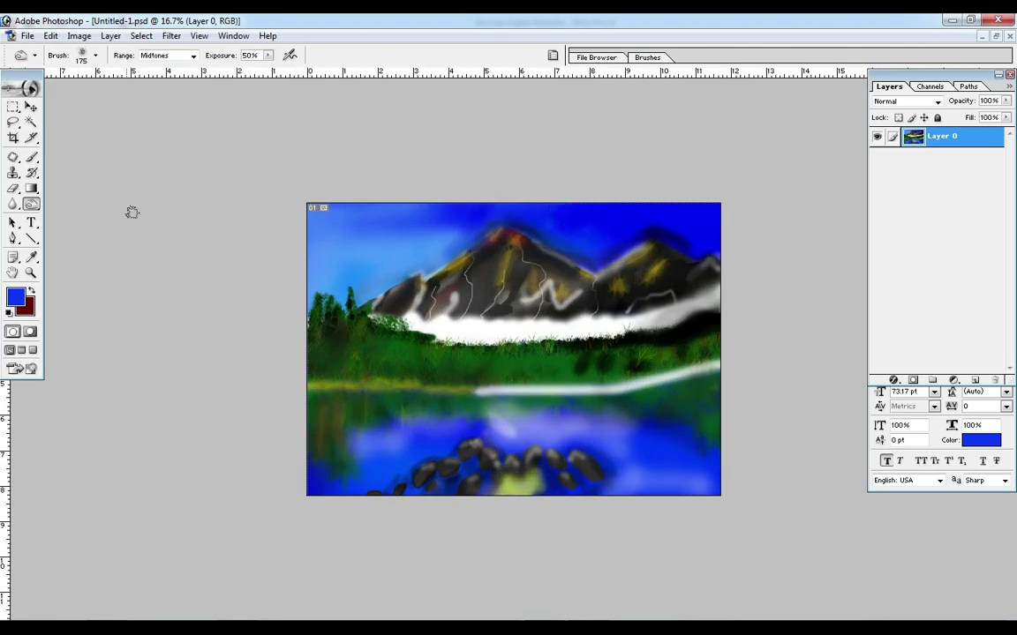
Step: Sample black and stipple shadows over the trees and left shore with a 200 px spatter brush at 36% opacity and 100% flow
{"action": "key", "text": "b"}
{"action": "right_click", "coordinate": [582, 372]}
{"action": "double_click", "coordinate": [652, 470]}
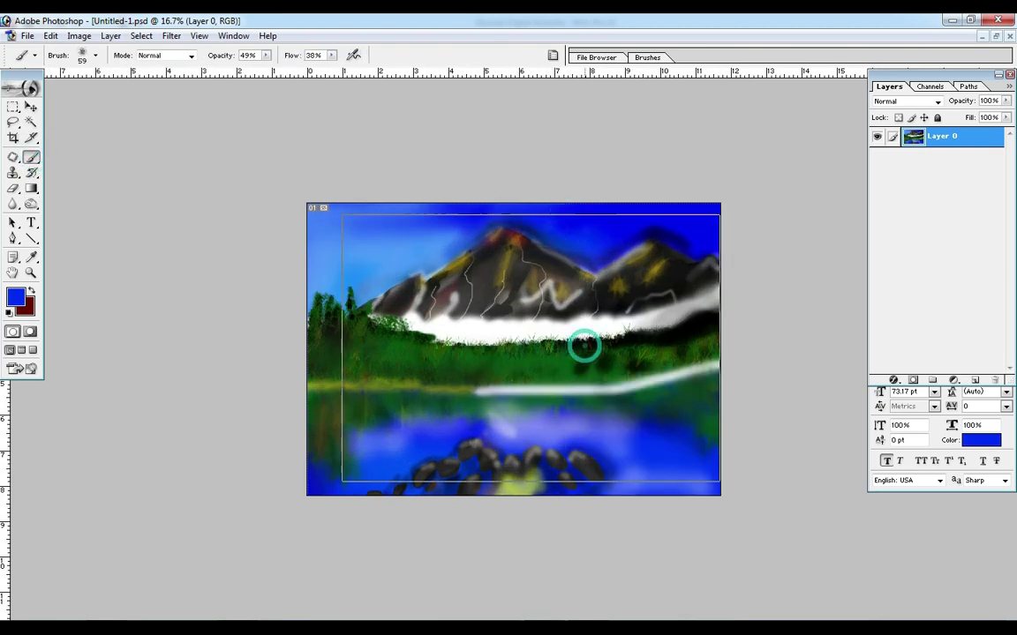
{"action": "key", "text": "ctrl+plus"}
{"action": "key", "text": "bracketright"}
{"action": "left_click", "coordinate": [522, 359], "text": "alt"}
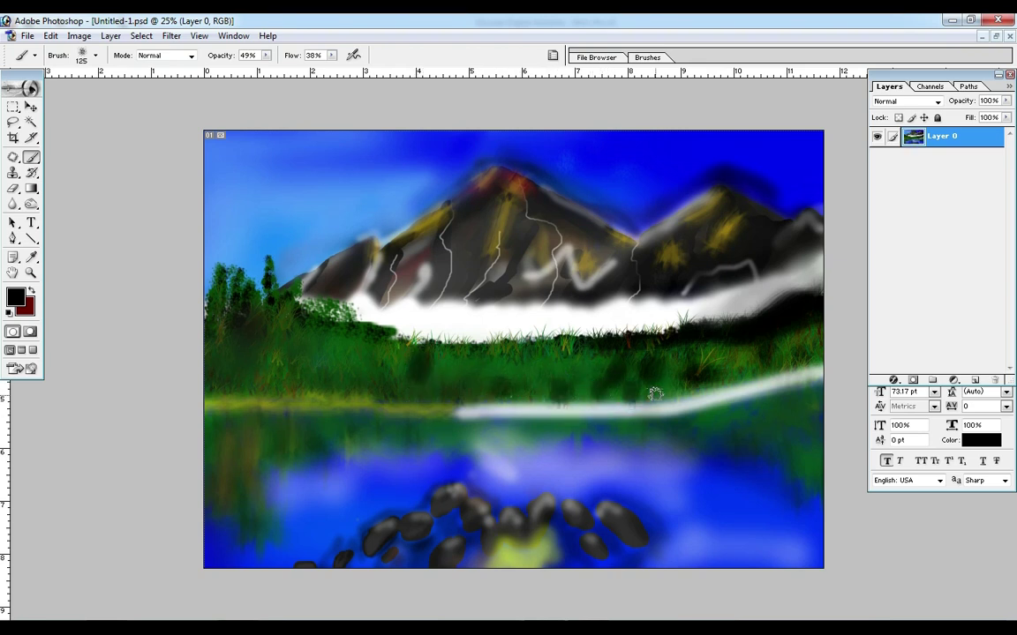
{"action": "left_click_drag", "start_coordinate": [334, 57], "coordinate": [225, 79]}
{"action": "left_click_drag", "start_coordinate": [334, 57], "coordinate": [370, 80]}
{"action": "key", "text": "ctrl+minus"}
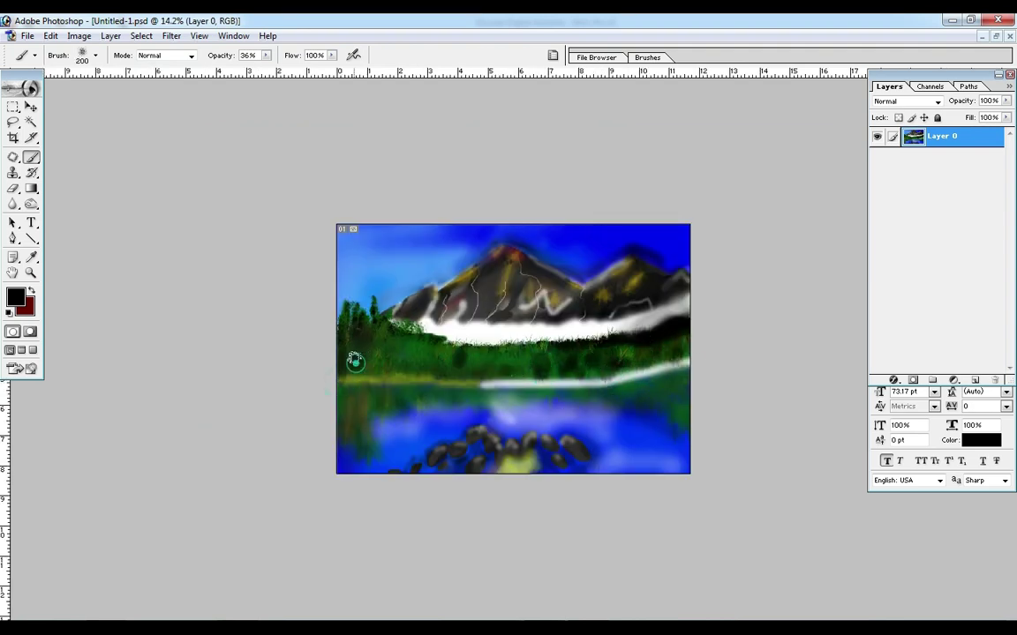
Step: Blend sampled sky blue over the dark halo above both peaks at 24% opacity and 42% flow, enlarging the spatter brush to 500 px
{"action": "key", "text": "ctrl+plus"}
{"action": "left_click", "coordinate": [574, 252], "text": "alt"}
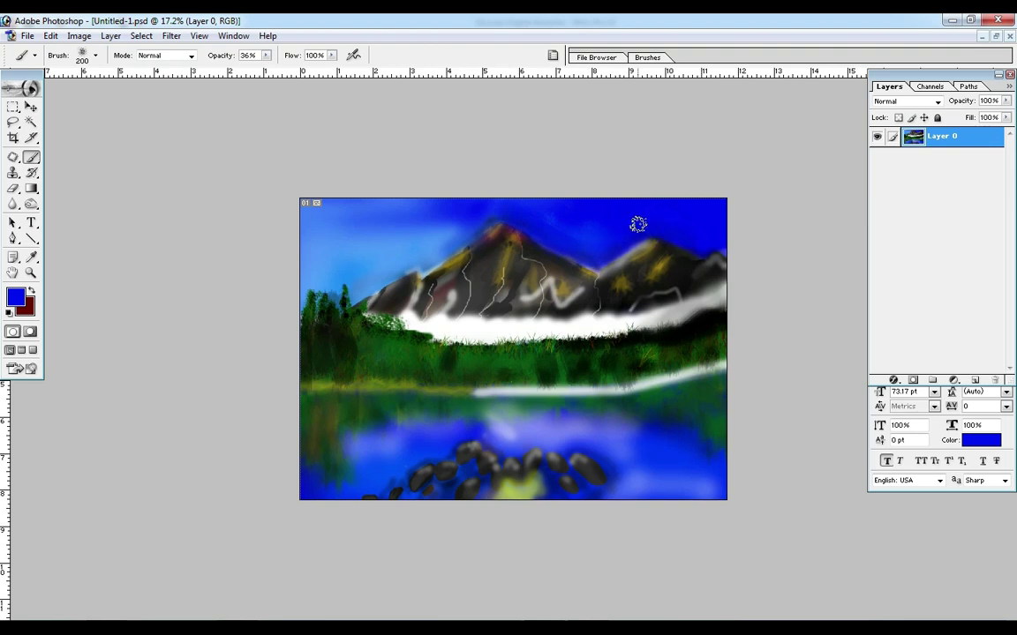
{"action": "left_click", "coordinate": [265, 55]}
{"action": "left_click_drag", "start_coordinate": [295, 85], "coordinate": [293, 86]}
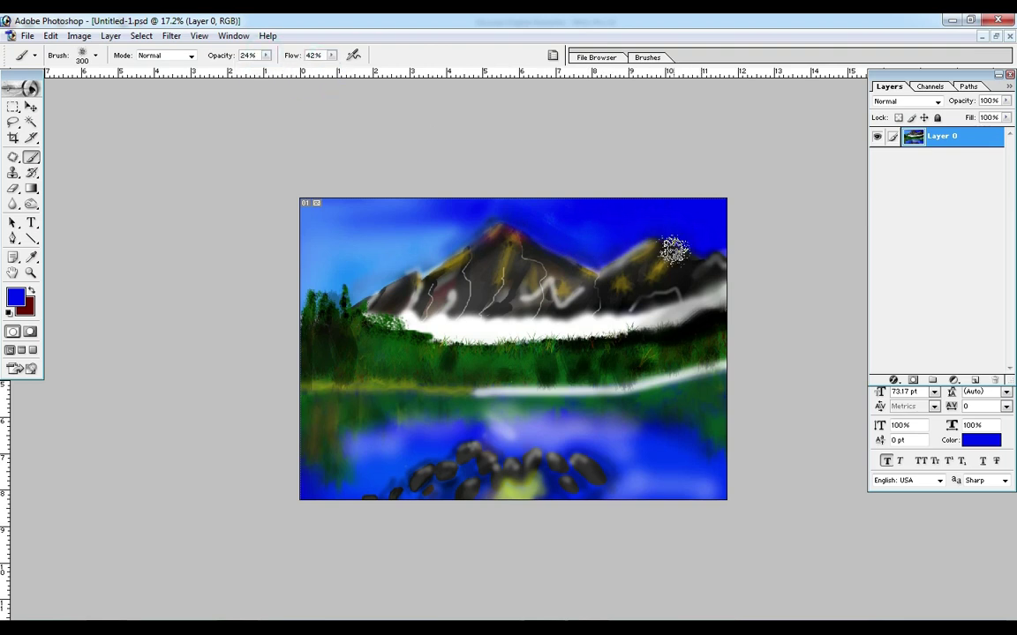
{"action": "key", "text": "bracketright"}
{"action": "key", "text": "bracketright"}
{"action": "key", "text": "bracketright"}
{"action": "key", "text": "bracketright"}
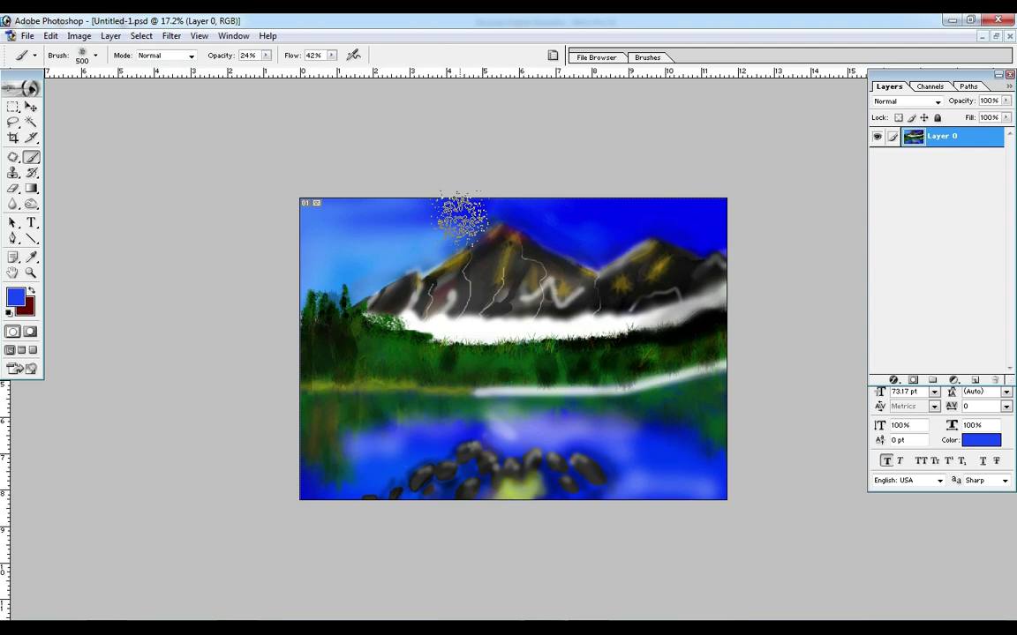
Step: Select a 9 px hard round brush, set its colour to black and raise the flow to 80%
{"action": "right_click", "coordinate": [296, 272]}
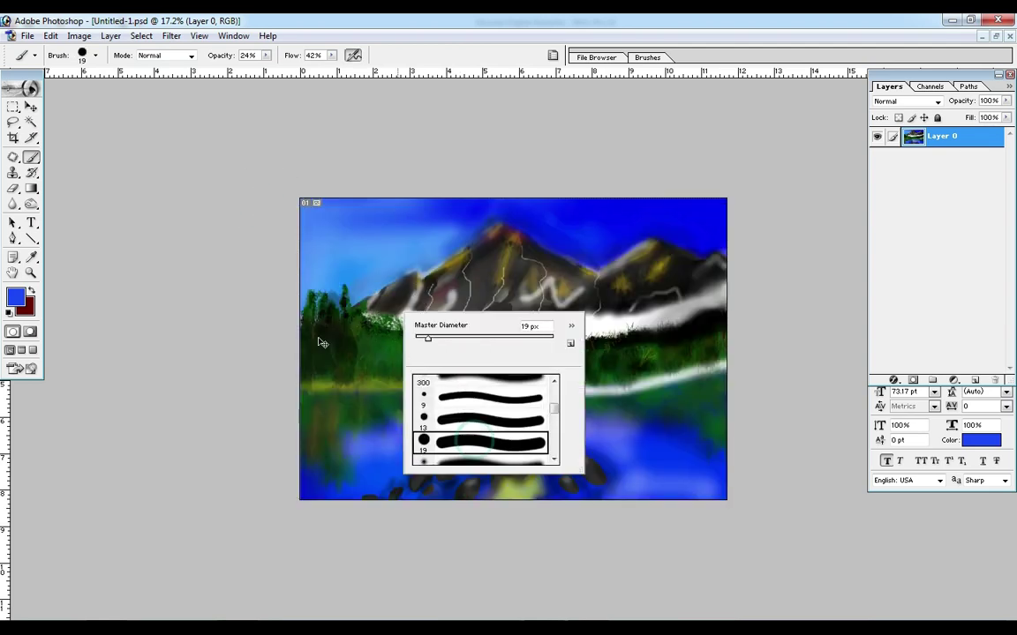
{"action": "key", "text": "ctrl+plus"}
{"action": "key", "text": "ctrl+plus"}
{"action": "key", "text": "ctrl+plus"}
{"action": "key", "text": "ctrl+plus"}
{"action": "key", "text": "ctrl+plus"}
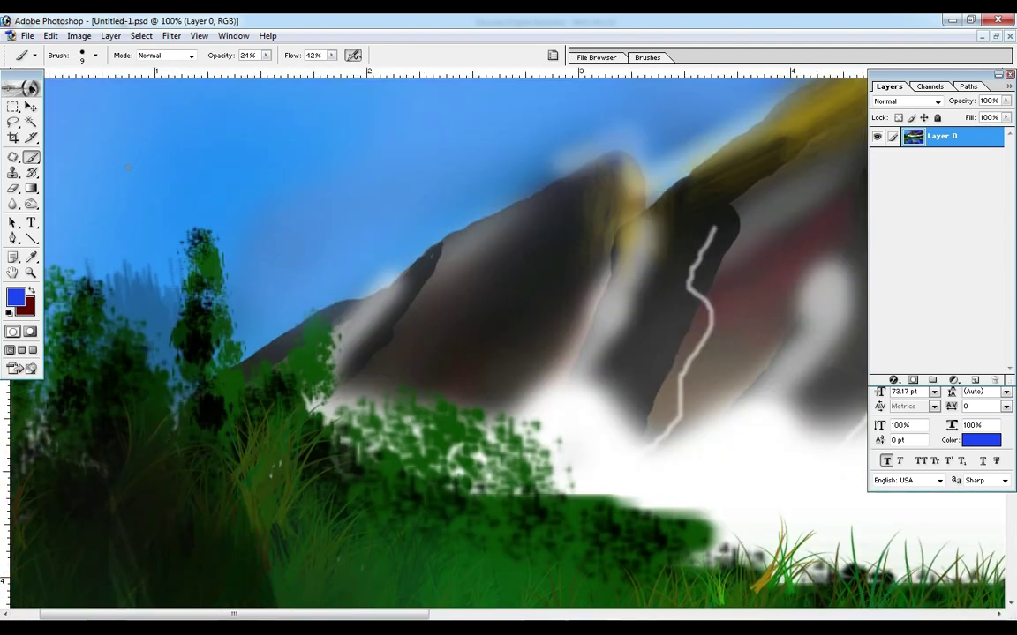
{"action": "left_click", "coordinate": [15, 297]}
{"action": "left_click", "coordinate": [55, 405]}
{"action": "left_click", "coordinate": [335, 297]}
{"action": "left_click", "coordinate": [332, 54]}
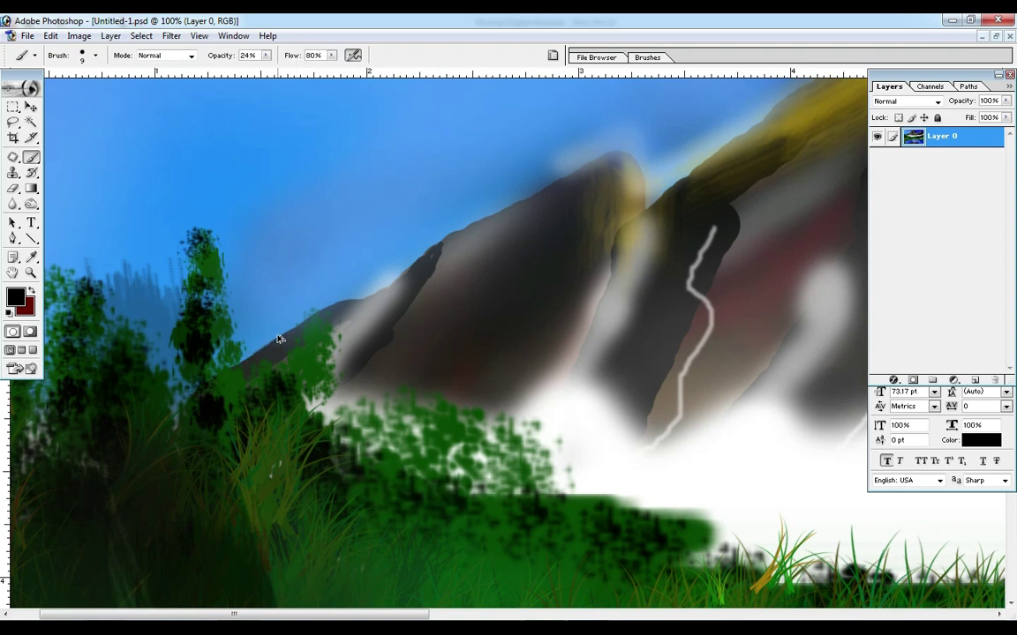
Step: Set the opacity to 100% and draw thin strokes along the lowest slope of the leftmost ridge beside the trees
{"action": "key", "text": "ctrl+plus"}
{"action": "key", "text": "ctrl+plus"}
{"action": "left_click", "coordinate": [266, 55]}
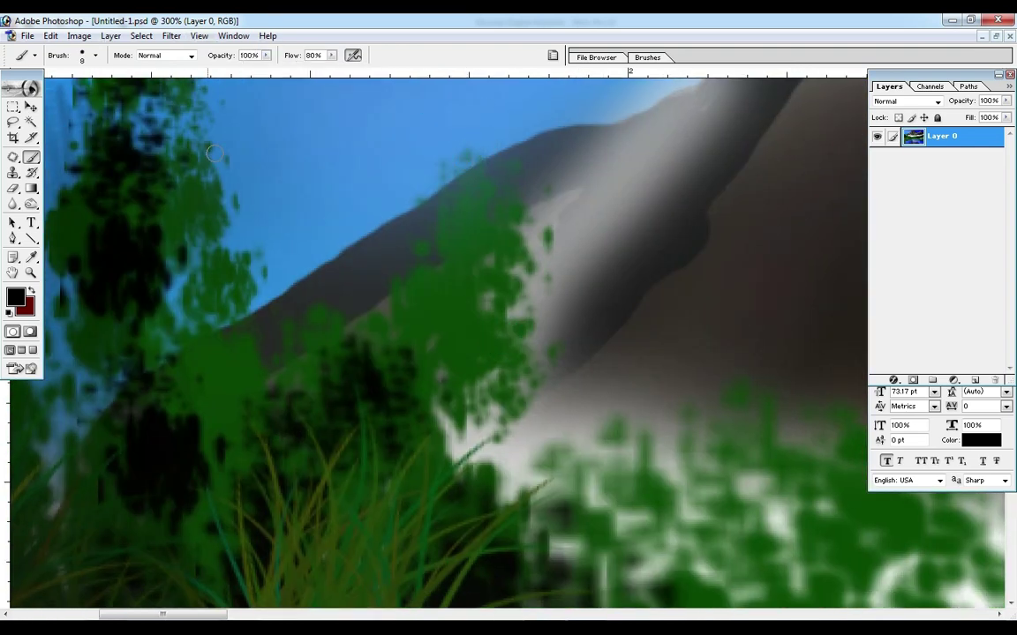
{"action": "mouse_move", "coordinate": [236, 271]}
{"action": "left_mouse_down"}
{"action": "mouse_move", "coordinate": [428, 151]}
{"action": "mouse_move", "coordinate": [508, 120]}
{"action": "left_mouse_up"}
{"action": "left_click_drag", "start_coordinate": [273, 446], "coordinate": [552, 141]}
{"action": "key", "text": "ctrl+minus"}
{"action": "key", "text": "ctrl+minus"}
{"action": "key", "text": "ctrl+minus"}
{"action": "key", "text": "ctrl+minus"}
{"action": "key", "text": "ctrl+minus"}
{"action": "key", "text": "ctrl+minus"}
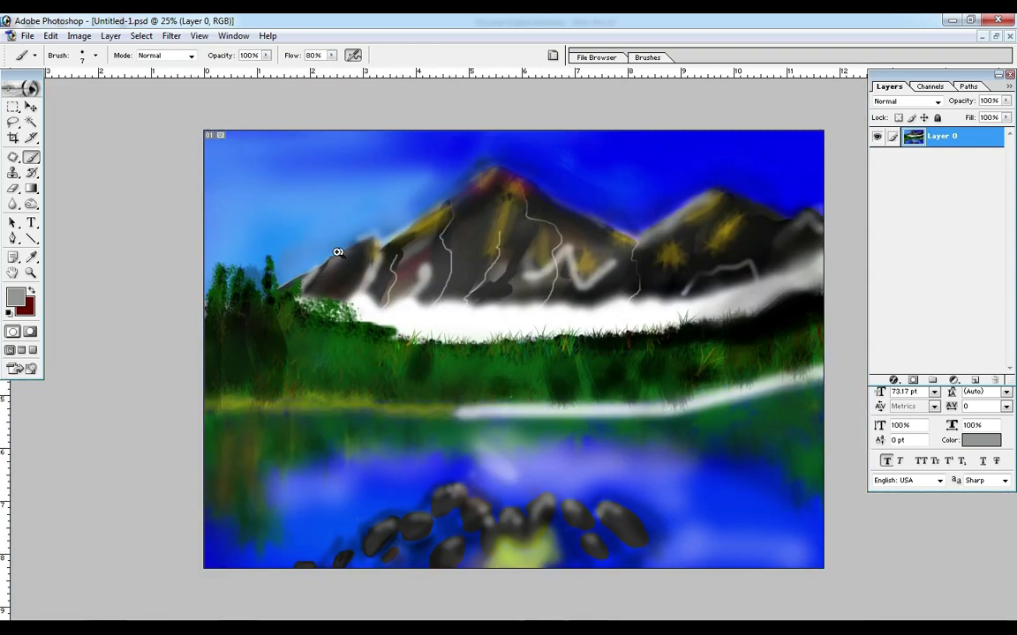
Step: Trace a thin grey 7 px outline along the leftmost ridge's crest and onto the lower left slope of the main peak
{"action": "left_click_drag", "start_coordinate": [336, 254], "coordinate": [415, 300]}
{"action": "key", "text": "ctrl+plus"}
{"action": "key", "text": "ctrl+plus"}
{"action": "scroll", "coordinate": [227, 362], "scroll_direction": "down", "scroll_amount": 3}
{"action": "left_click_drag", "start_coordinate": [247, 291], "coordinate": [631, 106]}
{"action": "scroll", "coordinate": [699, 148], "scroll_direction": "right", "scroll_amount": 5}
{"action": "mouse_move", "coordinate": [93, 454]}
{"action": "left_mouse_down"}
{"action": "mouse_move", "coordinate": [51, 472]}
{"action": "mouse_move", "coordinate": [281, 298]}
{"action": "mouse_move", "coordinate": [413, 298]}
{"action": "mouse_move", "coordinate": [450, 476]}
{"action": "mouse_move", "coordinate": [494, 446]}
{"action": "left_mouse_up"}
{"action": "scroll", "coordinate": [558, 322], "scroll_direction": "down", "scroll_amount": 3}
{"action": "left_click_drag", "start_coordinate": [558, 322], "coordinate": [371, 433]}
{"action": "left_click_drag", "start_coordinate": [565, 370], "coordinate": [188, 604]}
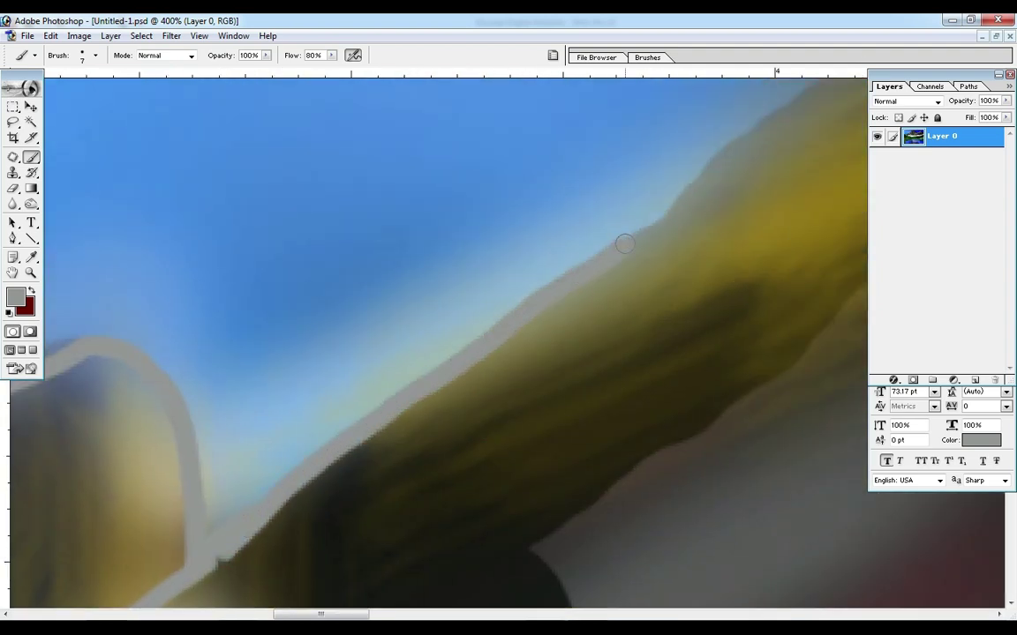
Step: Continue the grey outline over the main peak's summit and down its right slope to the saddle between the peaks
{"action": "left_click_drag", "start_coordinate": [168, 441], "coordinate": [191, 488]}
{"action": "left_click_drag", "start_coordinate": [193, 431], "coordinate": [524, 185]}
{"action": "left_click_drag", "start_coordinate": [572, 267], "coordinate": [166, 454]}
{"action": "mouse_move", "coordinate": [66, 439]}
{"action": "left_mouse_down"}
{"action": "mouse_move", "coordinate": [187, 366]}
{"action": "mouse_move", "coordinate": [314, 265]}
{"action": "left_mouse_up"}
{"action": "left_click_drag", "start_coordinate": [378, 341], "coordinate": [146, 531]}
{"action": "mouse_move", "coordinate": [270, 389]}
{"action": "left_mouse_down"}
{"action": "mouse_move", "coordinate": [111, 493]}
{"action": "mouse_move", "coordinate": [357, 252]}
{"action": "mouse_move", "coordinate": [436, 150]}
{"action": "left_mouse_up"}
{"action": "mouse_move", "coordinate": [436, 150]}
{"action": "left_mouse_down"}
{"action": "mouse_move", "coordinate": [283, 414]}
{"action": "mouse_move", "coordinate": [501, 226]}
{"action": "mouse_move", "coordinate": [640, 191]}
{"action": "left_mouse_up"}
{"action": "key", "text": "ctrl+0"}
Step: Trace the second peak's crest with the same thin grey line, from the saddle over its summit and down the right slope
{"action": "left_click_drag", "start_coordinate": [659, 292], "coordinate": [658, 292]}
{"action": "key", "text": "ctrl+plus"}
{"action": "mouse_move", "coordinate": [273, 222]}
{"action": "left_mouse_down"}
{"action": "mouse_move", "coordinate": [521, 352]}
{"action": "mouse_move", "coordinate": [711, 484]}
{"action": "mouse_move", "coordinate": [263, 246]}
{"action": "mouse_move", "coordinate": [669, 461]}
{"action": "mouse_move", "coordinate": [302, 210]}
{"action": "mouse_move", "coordinate": [387, 252]}
{"action": "mouse_move", "coordinate": [533, 157]}
{"action": "mouse_move", "coordinate": [657, 110]}
{"action": "left_mouse_up"}
{"action": "left_click_drag", "start_coordinate": [657, 110], "coordinate": [314, 386]}
{"action": "mouse_move", "coordinate": [340, 345]}
{"action": "left_mouse_down"}
{"action": "mouse_move", "coordinate": [389, 242]}
{"action": "mouse_move", "coordinate": [684, 92]}
{"action": "mouse_move", "coordinate": [172, 361]}
{"action": "mouse_move", "coordinate": [500, 434]}
{"action": "left_mouse_up"}
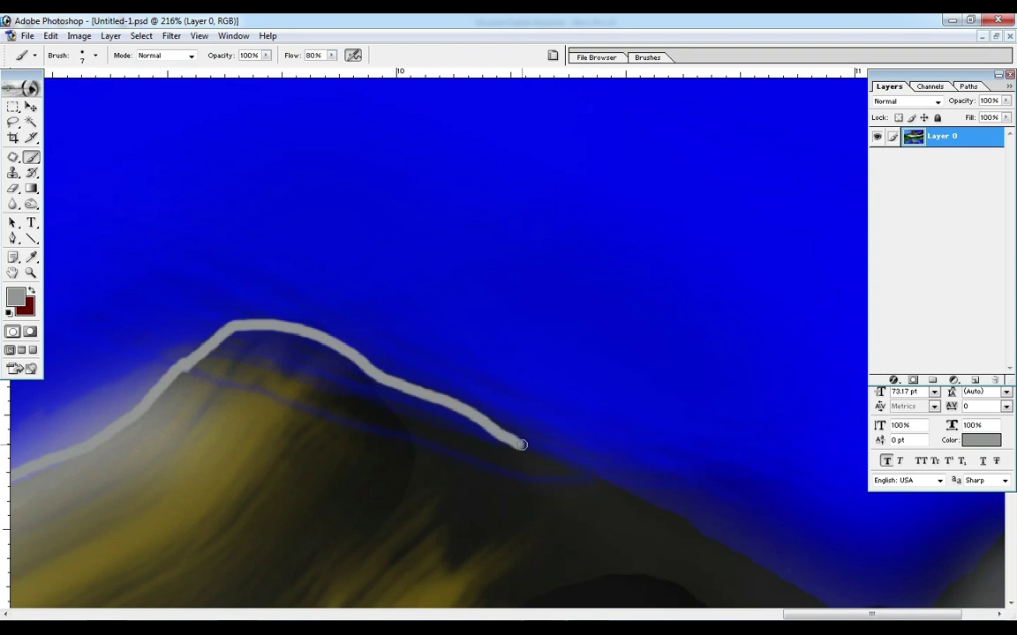
{"action": "scroll", "coordinate": [500, 434], "scroll_direction": "down", "scroll_amount": 5}
{"action": "mouse_move", "coordinate": [499, 211]}
{"action": "left_mouse_down"}
{"action": "mouse_move", "coordinate": [593, 263]}
{"action": "mouse_move", "coordinate": [714, 304]}
{"action": "mouse_move", "coordinate": [776, 291]}
{"action": "left_mouse_up"}
{"action": "key", "text": "ctrl+0"}
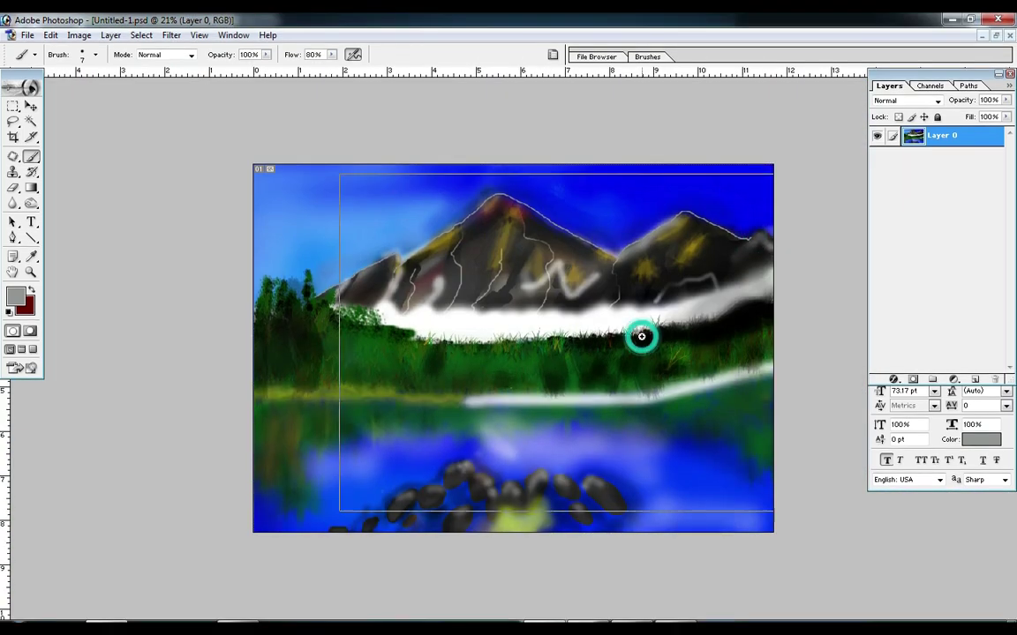
Step: Extend the thin grey outline over the small ridge at the canvas's right edge
{"action": "key", "text": "ctrl+plus"}
{"action": "key", "text": "ctrl+plus"}
{"action": "key", "text": "ctrl+plus"}
{"action": "key", "text": "ctrl+plus"}
{"action": "key", "text": "ctrl+plus"}
{"action": "key", "text": "ctrl+plus"}
{"action": "key", "text": "Tab"}
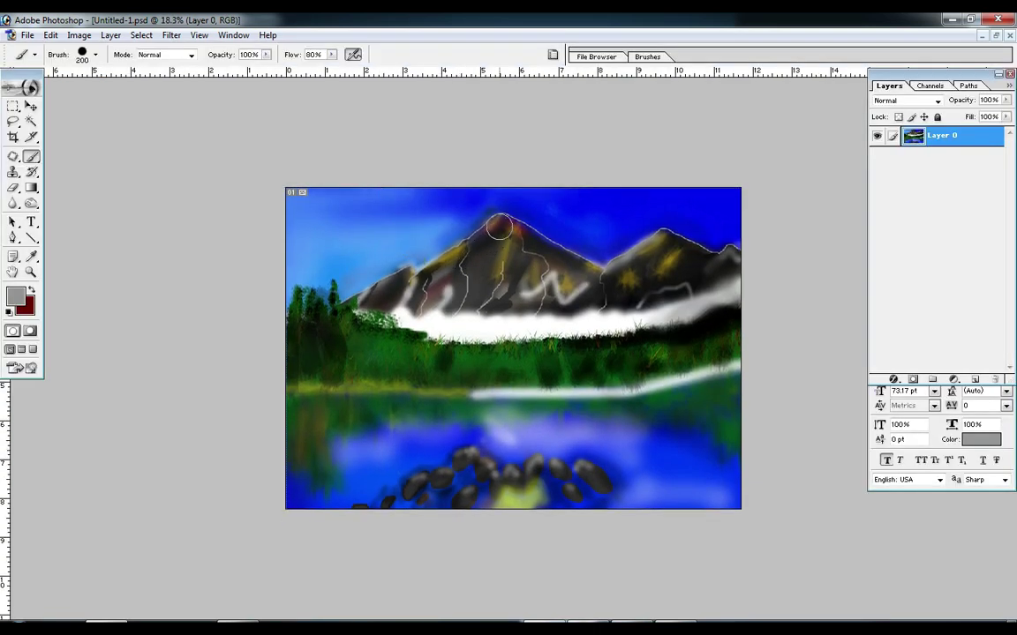
Step: Brush soft grey haze along the main peak's left slope with a soft 300 px brush at 25% opacity and 30% flow
{"action": "key", "text": "2"}
{"action": "key", "text": "5"}
{"action": "key", "text": "shift+3"}
{"action": "right_click", "coordinate": [427, 198]}
{"action": "left_click_drag", "start_coordinate": [570, 295], "coordinate": [582, 294]}
{"action": "key", "text": "Return"}
{"action": "mouse_move", "coordinate": [478, 236]}
{"action": "left_mouse_down"}
{"action": "mouse_move", "coordinate": [641, 257]}
{"action": "mouse_move", "coordinate": [706, 251]}
{"action": "mouse_move", "coordinate": [674, 232]}
{"action": "mouse_move", "coordinate": [505, 215]}
{"action": "mouse_move", "coordinate": [507, 228]}
{"action": "mouse_move", "coordinate": [370, 296]}
{"action": "left_mouse_up"}
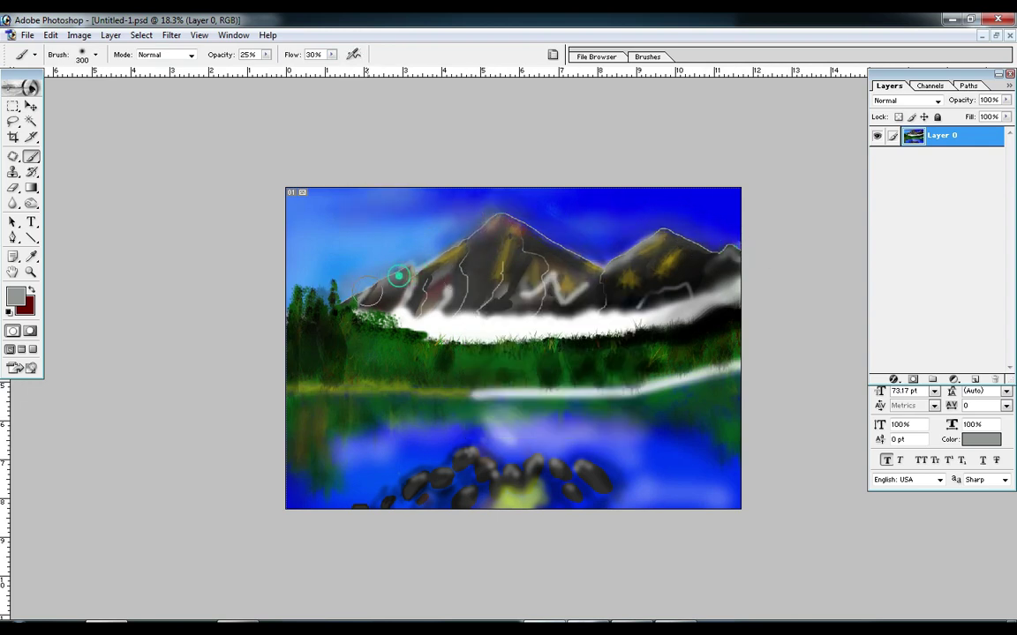
{"action": "key", "text": "ctrl+minus"}
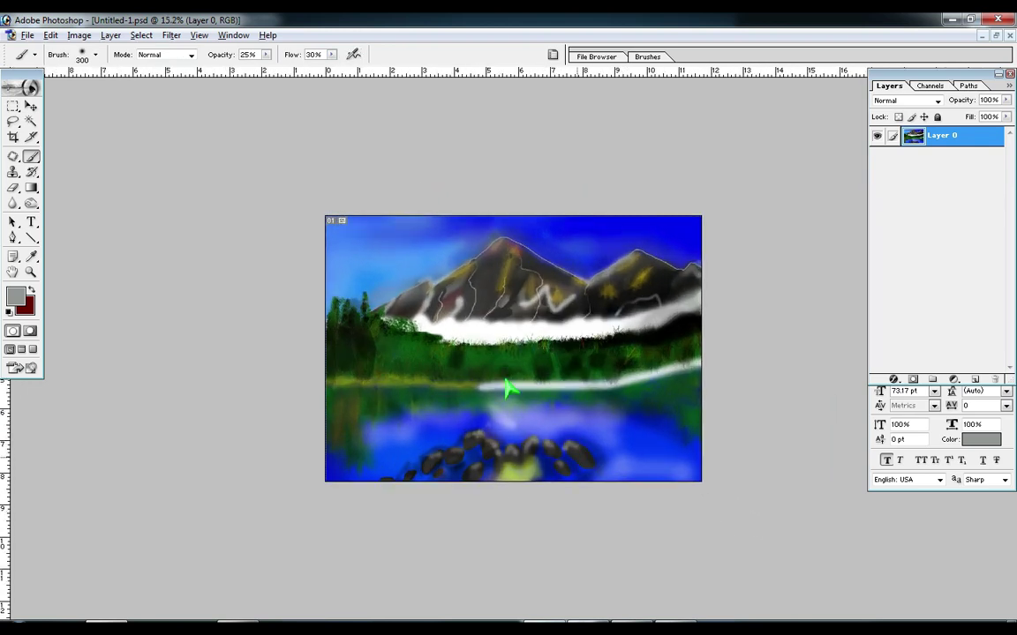
Step: Sample light sky blue and softly tint the sky behind the peaks, the mist, the dark right shore and the water
{"action": "left_click", "coordinate": [595, 228], "text": "alt"}
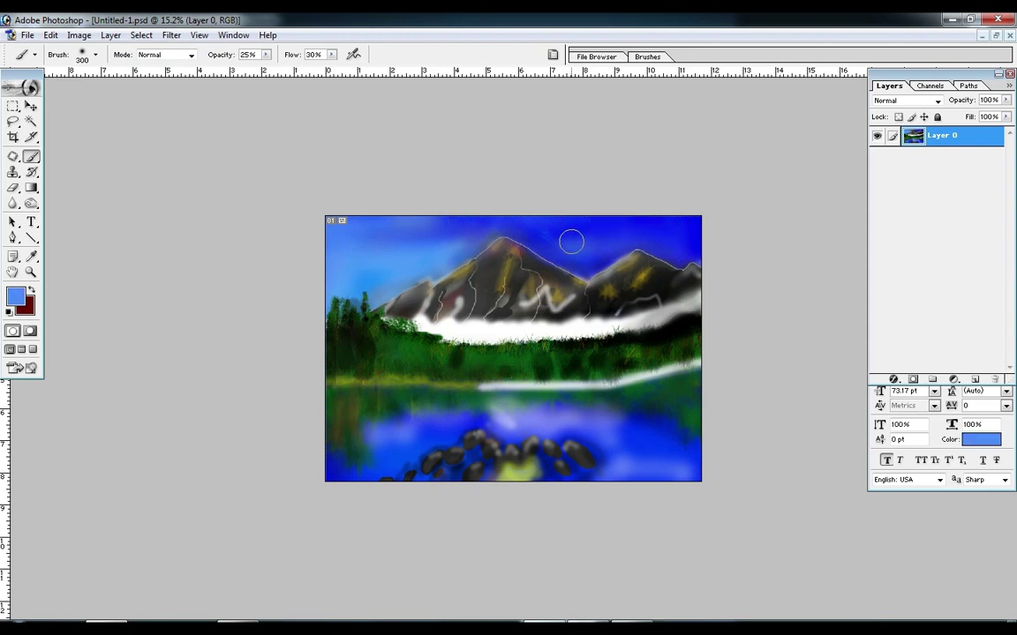
{"action": "mouse_move", "coordinate": [481, 241]}
{"action": "left_mouse_down"}
{"action": "mouse_move", "coordinate": [551, 243]}
{"action": "mouse_move", "coordinate": [547, 249]}
{"action": "left_mouse_up"}
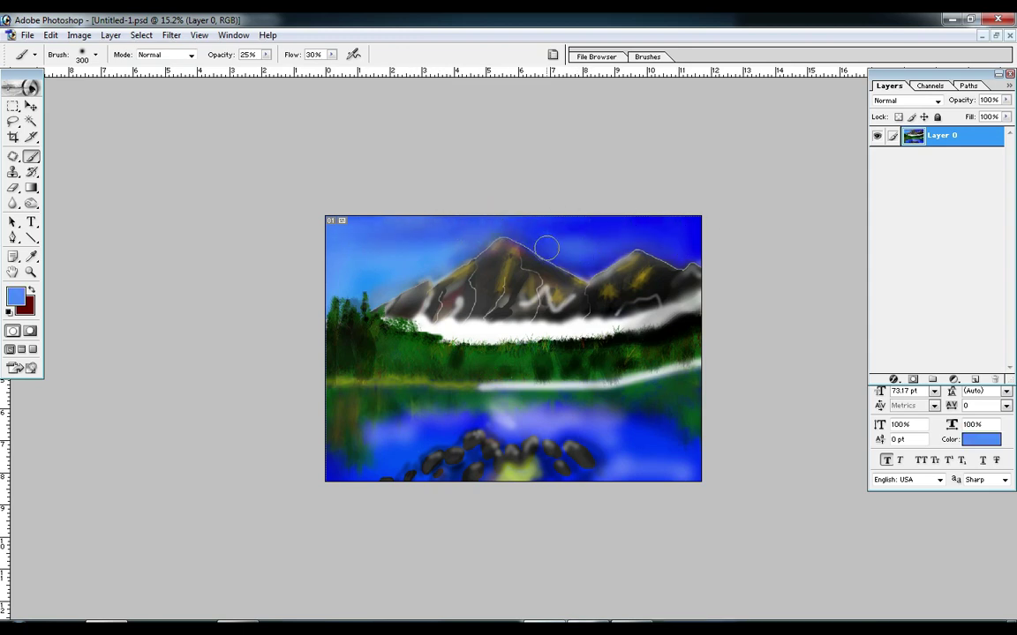
{"action": "mouse_move", "coordinate": [545, 333]}
{"action": "left_mouse_down"}
{"action": "mouse_move", "coordinate": [637, 329]}
{"action": "mouse_move", "coordinate": [520, 335]}
{"action": "left_mouse_up"}
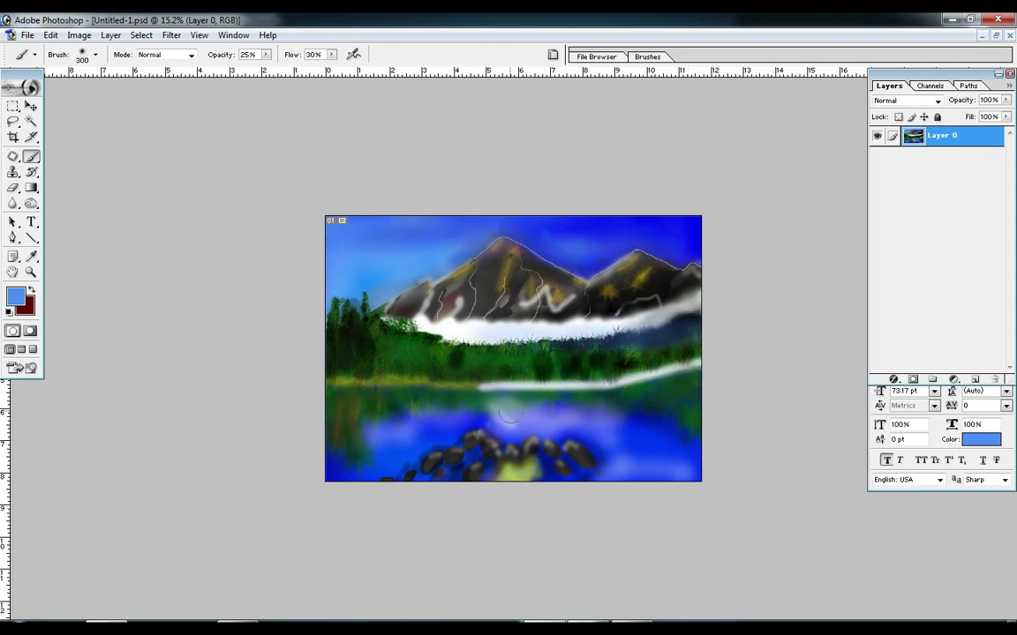
{"action": "left_click_drag", "start_coordinate": [509, 413], "coordinate": [334, 470]}
{"action": "left_click_drag", "start_coordinate": [518, 224], "coordinate": [698, 238]}
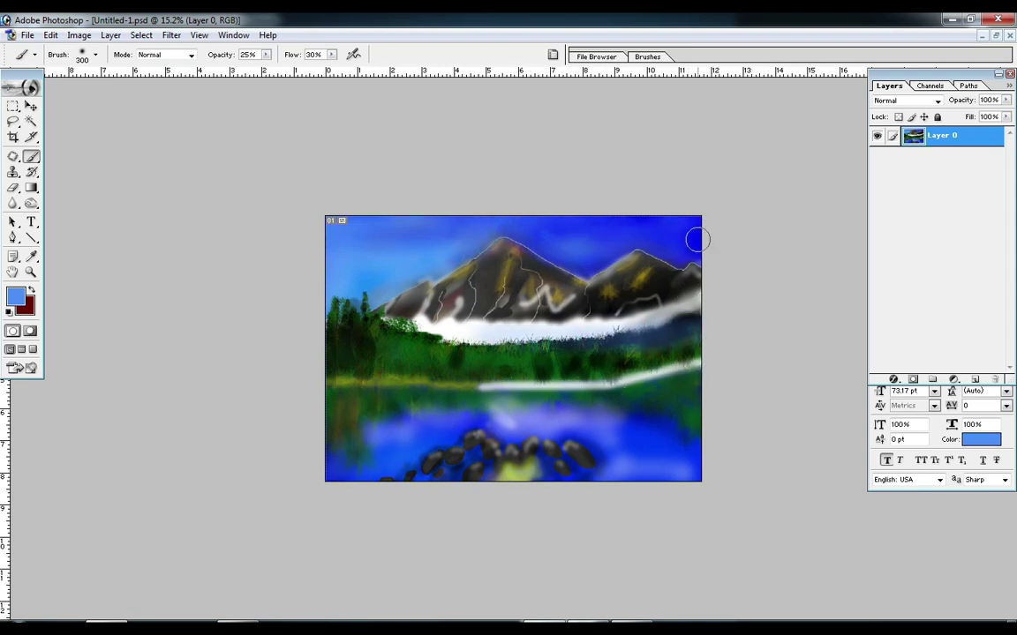
{"action": "left_click_drag", "start_coordinate": [326, 218], "coordinate": [683, 413]}
Step: Sample a near-black tone and softly darken the sky edge along the mountain outline with a smaller 100 to 150 px brush
{"action": "key", "text": "bracketleft"}
{"action": "key", "text": "bracketleft"}
{"action": "key", "text": "bracketleft"}
{"action": "key", "text": "bracketleft"}
{"action": "key", "text": "bracketleft"}
{"action": "left_click", "coordinate": [653, 349], "text": "alt"}
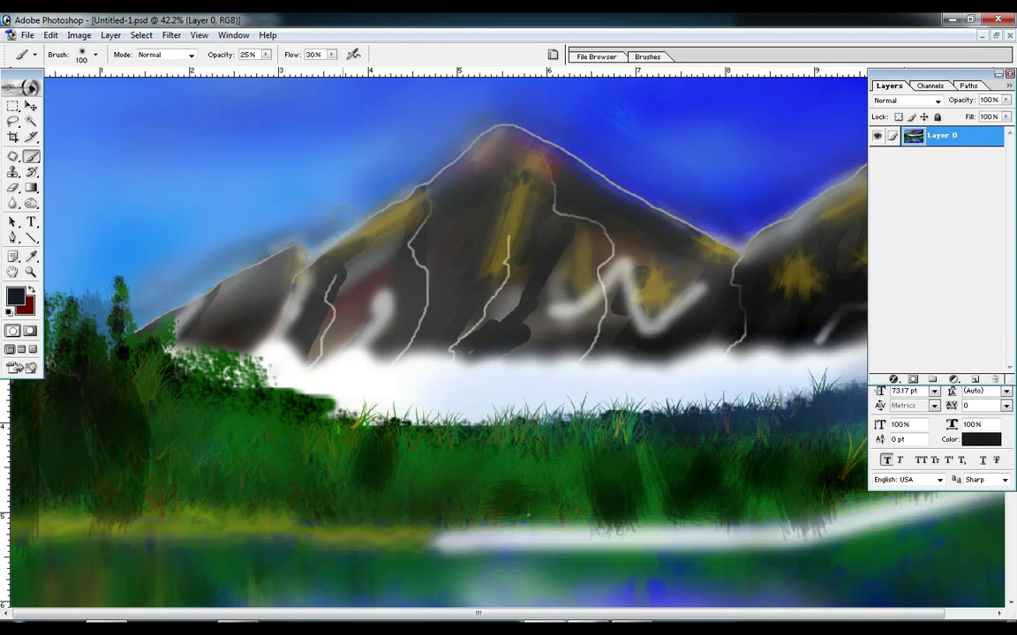
{"action": "key", "text": "Tab"}
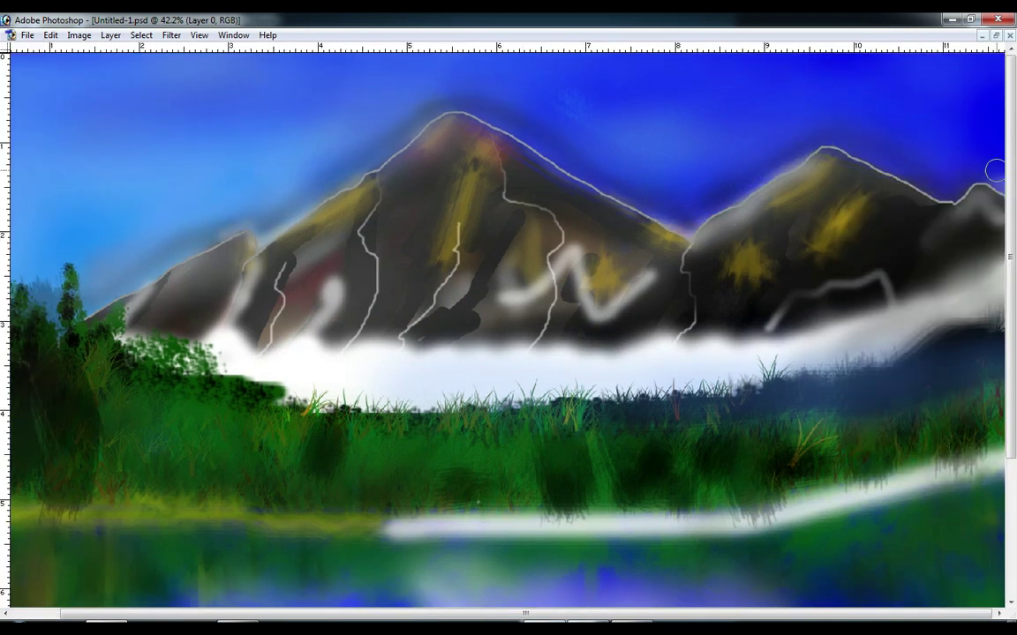
{"action": "key", "text": "ctrl+minus"}
{"action": "key", "text": "ctrl+minus"}
{"action": "key", "text": "ctrl+minus"}
{"action": "key", "text": "Tab"}
{"action": "key", "text": "ctrl+plus"}
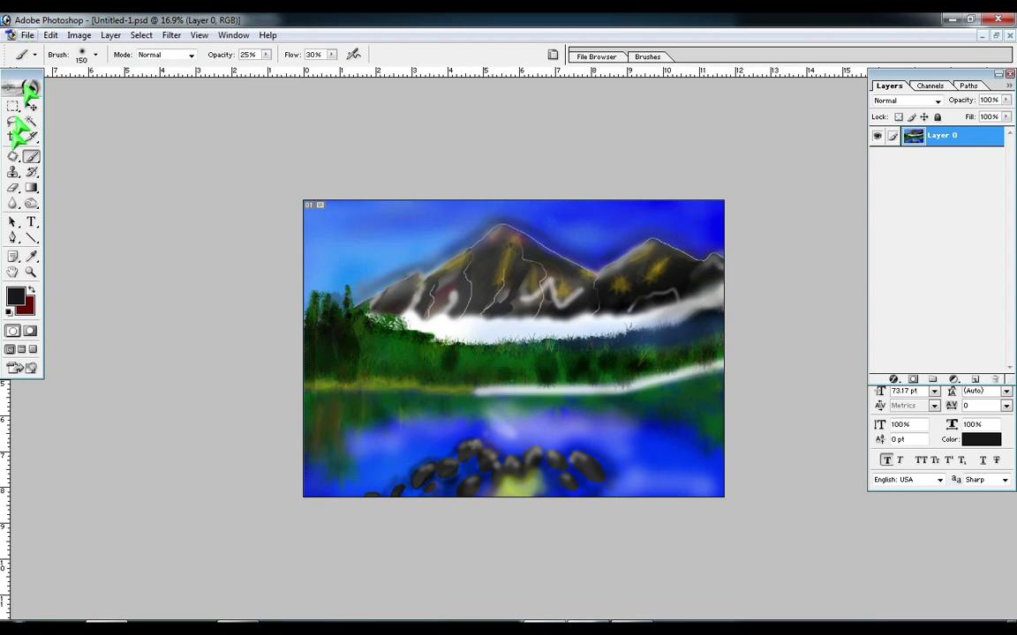
Step: Duplicate the painting as Untitled-1 copy and flatten the copy
{"action": "key", "text": "c"}
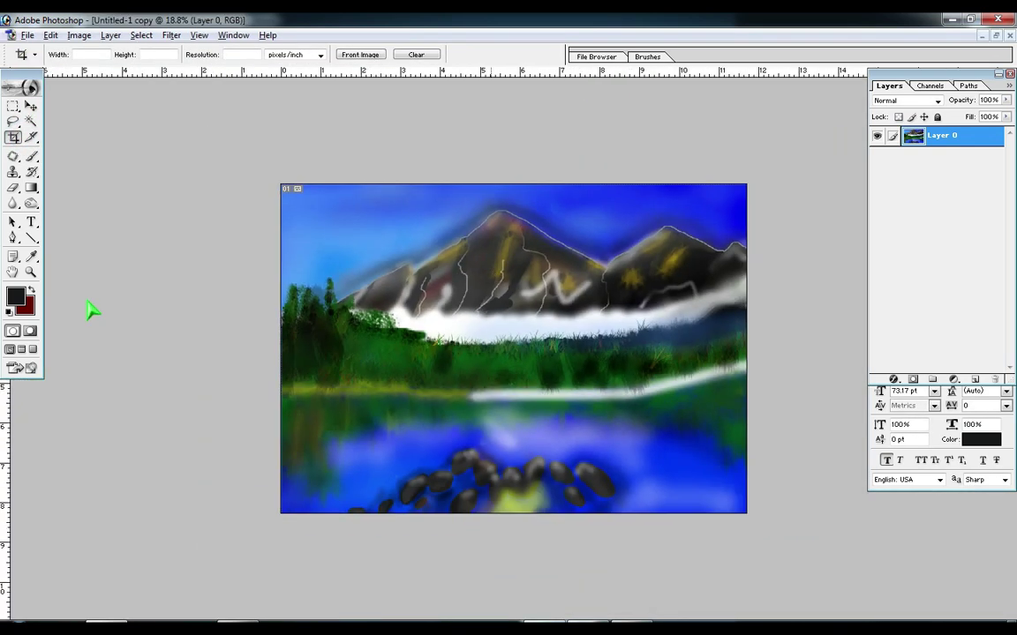
{"action": "left_click", "coordinate": [110, 35]}
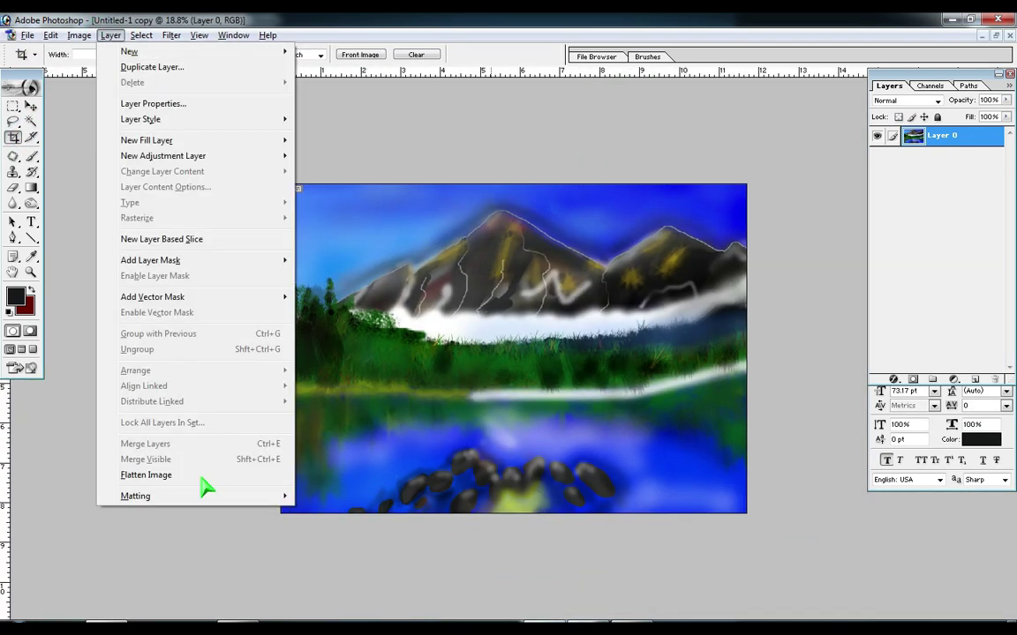
{"action": "left_click", "coordinate": [143, 472]}
Step: Try to crop a thin strip off the flattened painting's upper edge, and undo the crop
{"action": "left_click_drag", "start_coordinate": [256, 195], "coordinate": [744, 513]}
{"action": "key", "text": "Return"}
{"action": "key", "text": "ctrl+z"}
Step: Select the whole canvas with the rectangular marquee active and enter 60 for a command applied to the selection
{"action": "left_click", "coordinate": [12, 105]}
{"action": "key", "text": "ctrl+a"}
{"action": "right_click", "coordinate": [647, 431]}
{"action": "left_click", "coordinate": [635, 349]}
{"action": "type", "text": "60"}
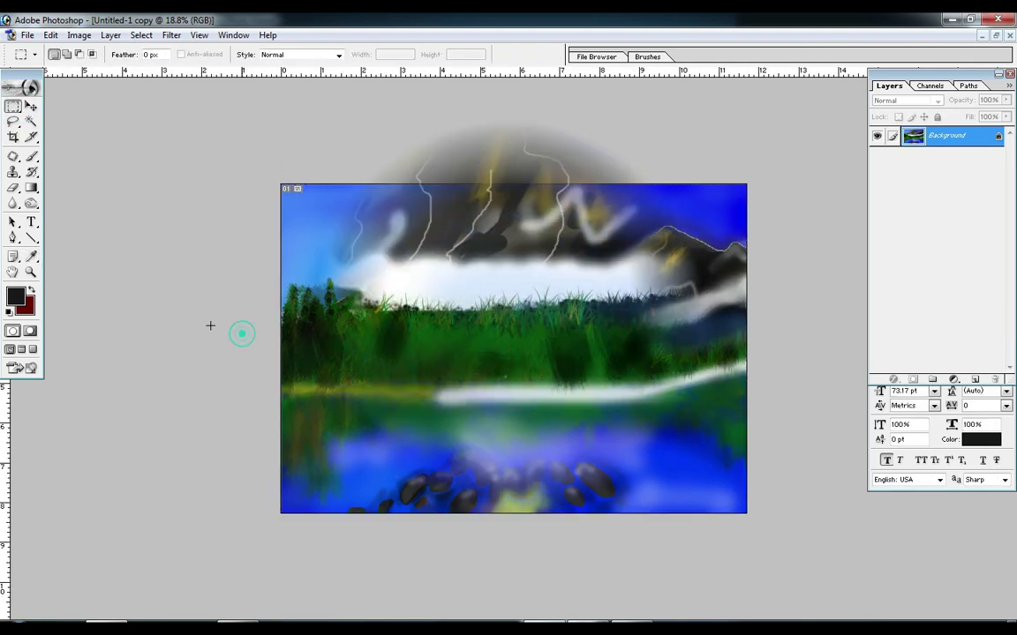